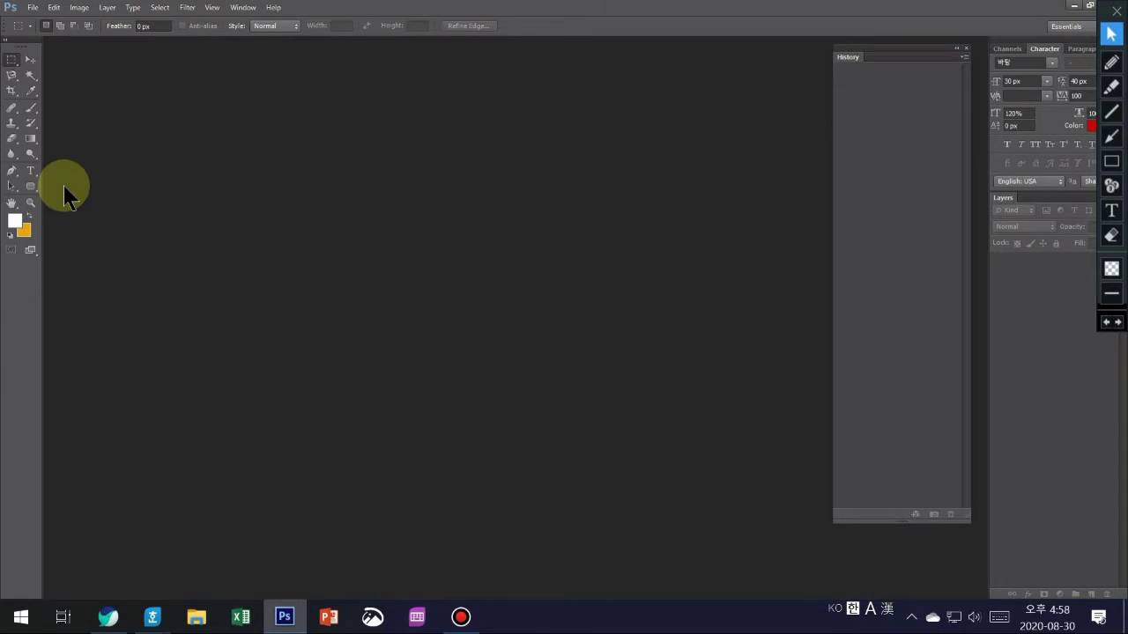
# - Create a new 400×500 px, 72 ppi white RGB document named with the examinee number
pyautogui.click(32, 7)
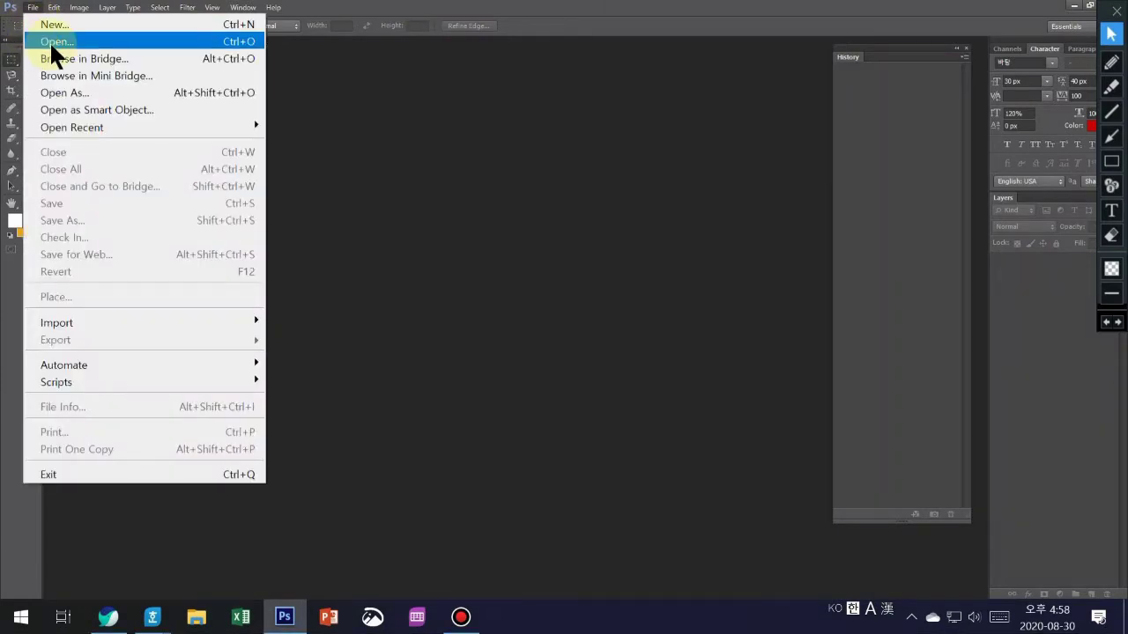
pyautogui.click(58, 25)
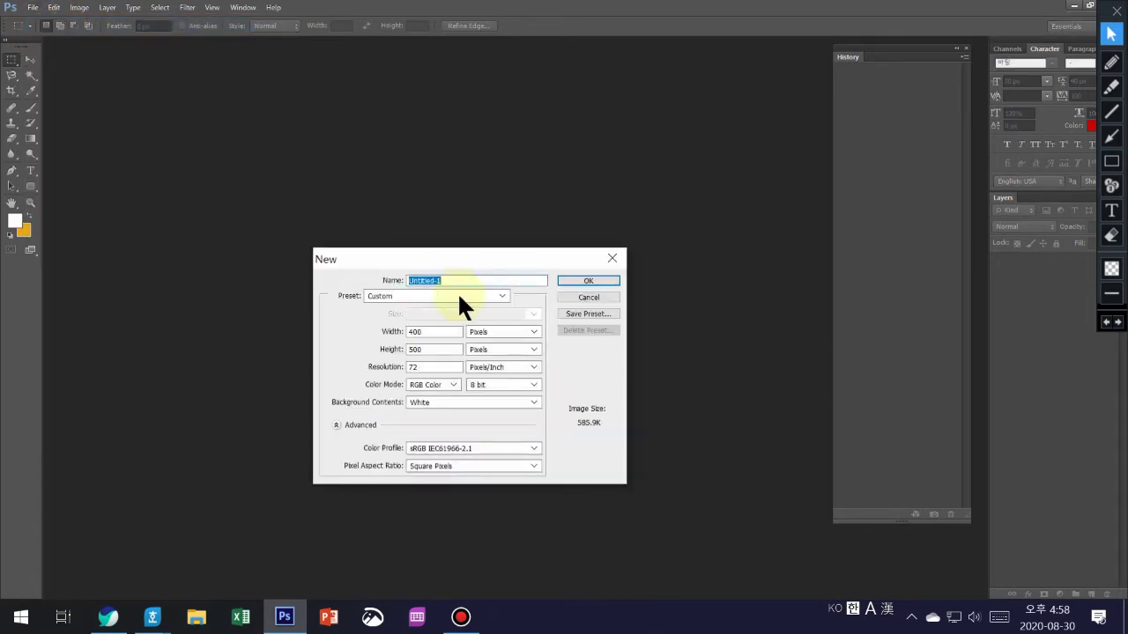
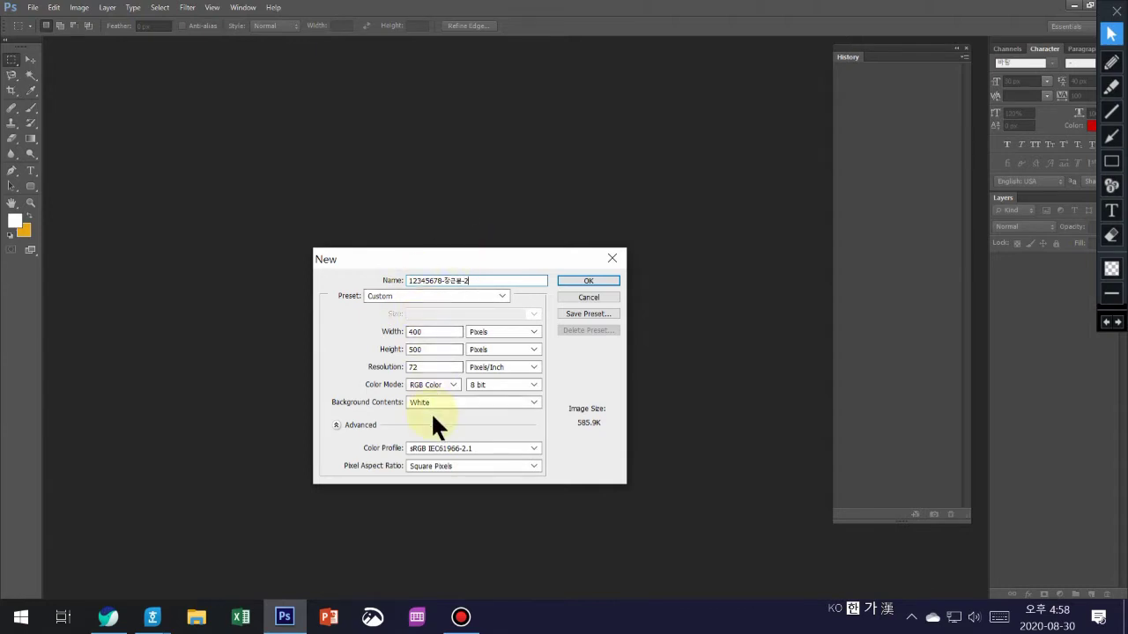
pyautogui.click(602, 279)
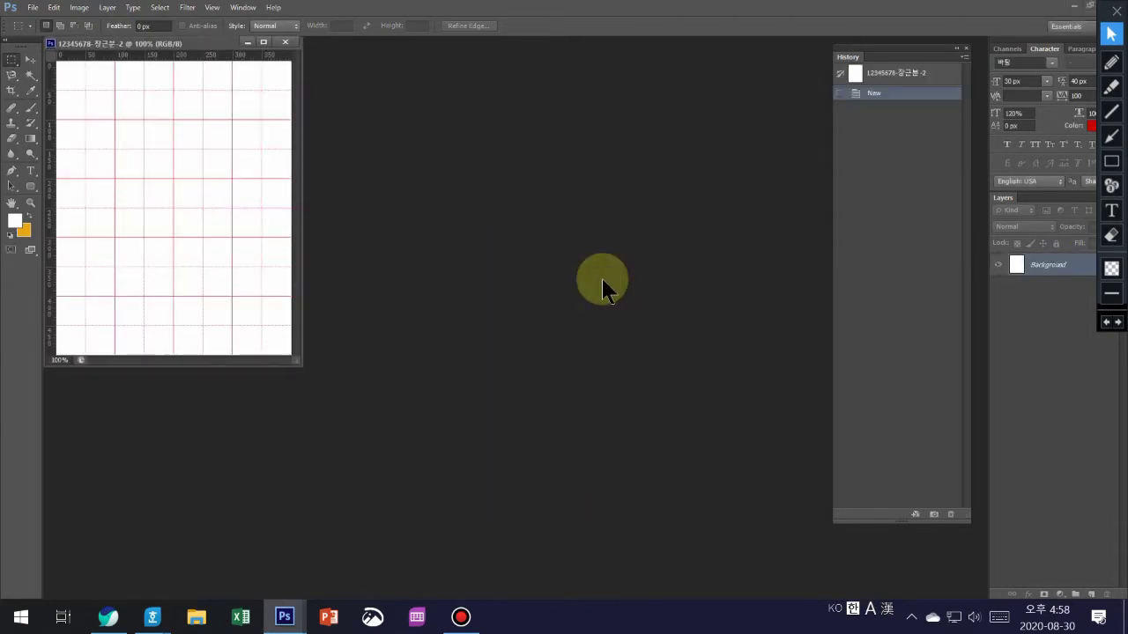
# - Open 2급-2, 2급-3 and 2급-4 together from the Image folder
pyautogui.moveTo(117, 55); pyautogui.dragTo(131, 87)
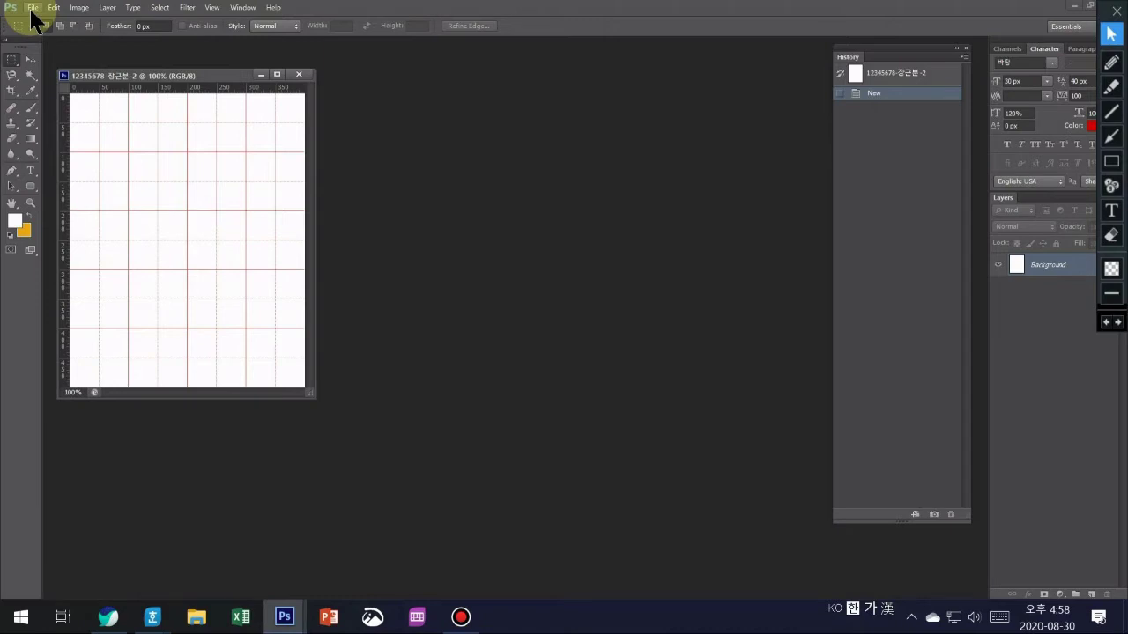
pyautogui.hotkey('ctrl', 'o')
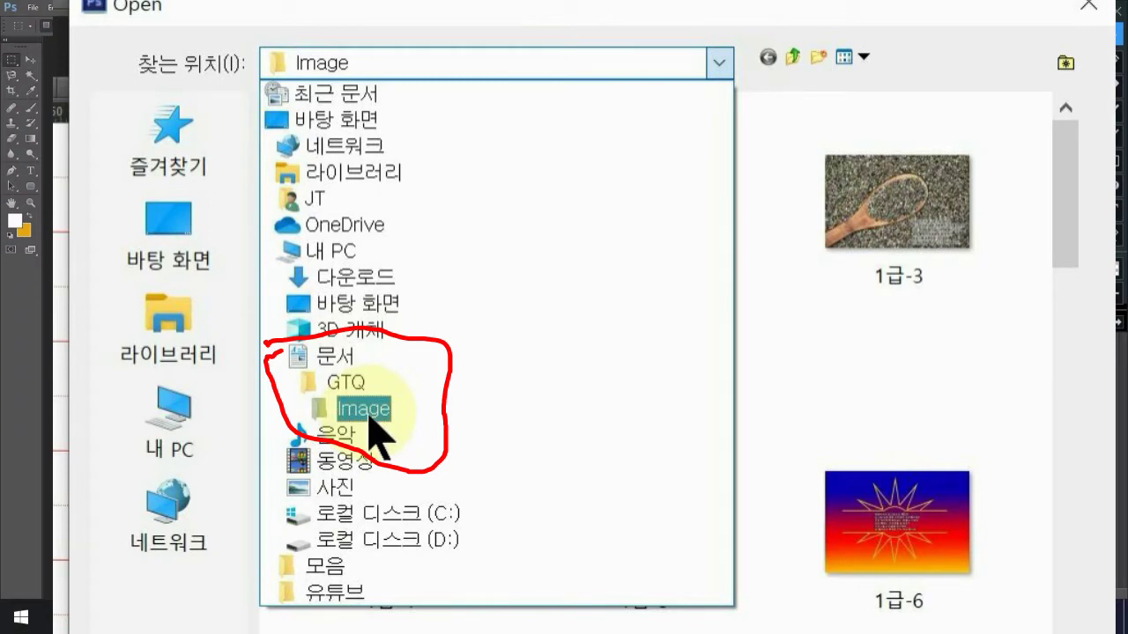
pyautogui.click(368, 415)
pyautogui.moveTo(1058, 228); pyautogui.dragTo(1063, 424)
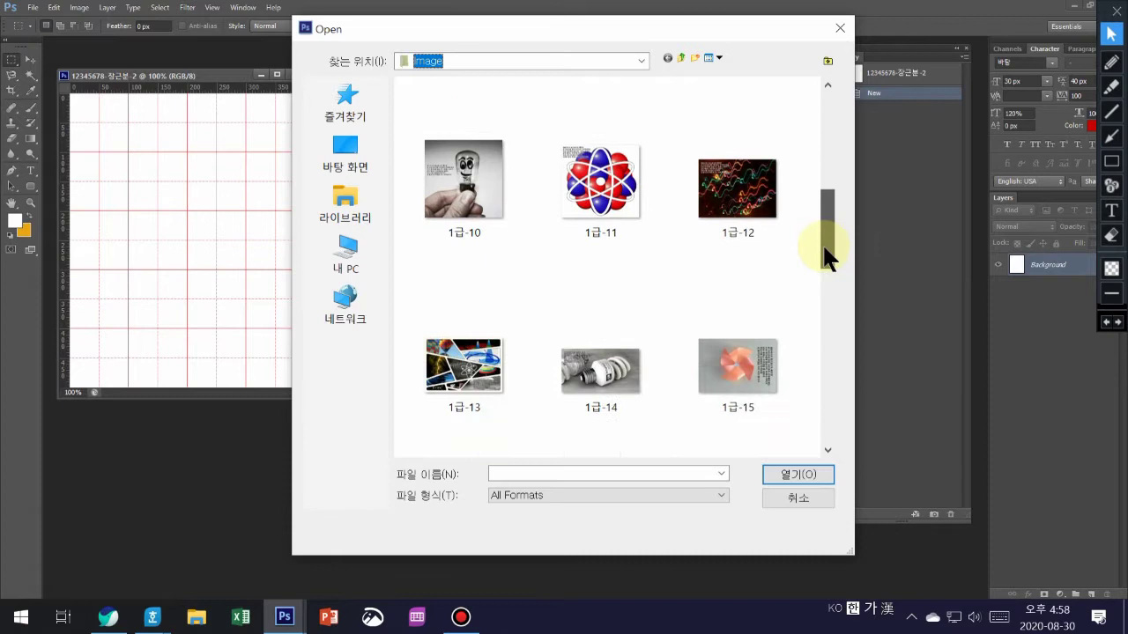
pyautogui.moveTo(826, 249); pyautogui.dragTo(825, 339)
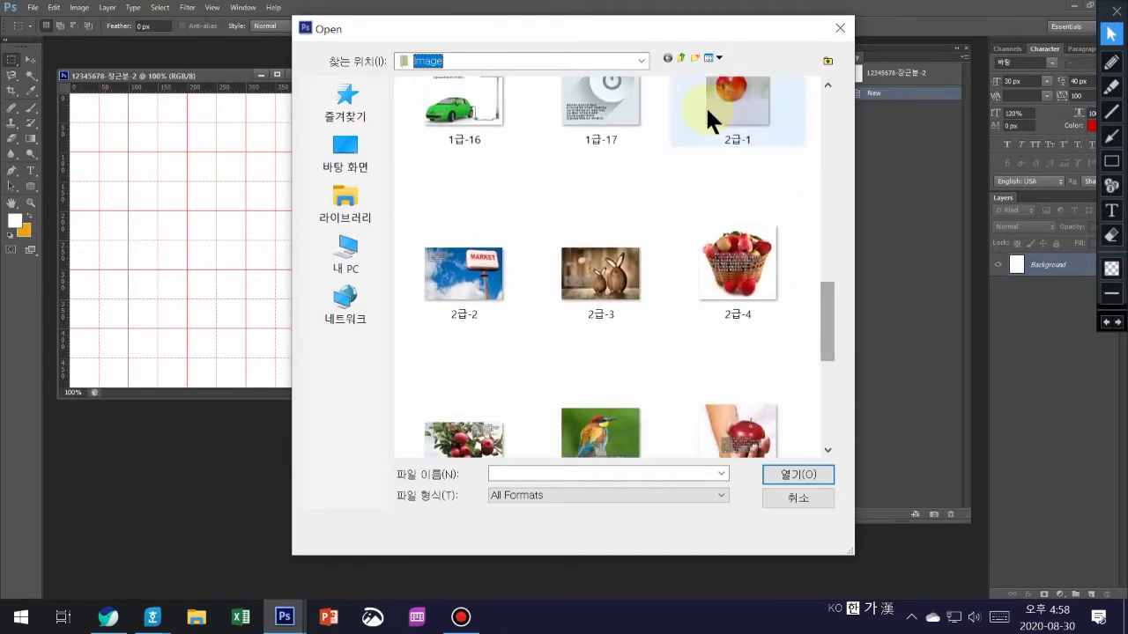
pyautogui.click(460, 274)
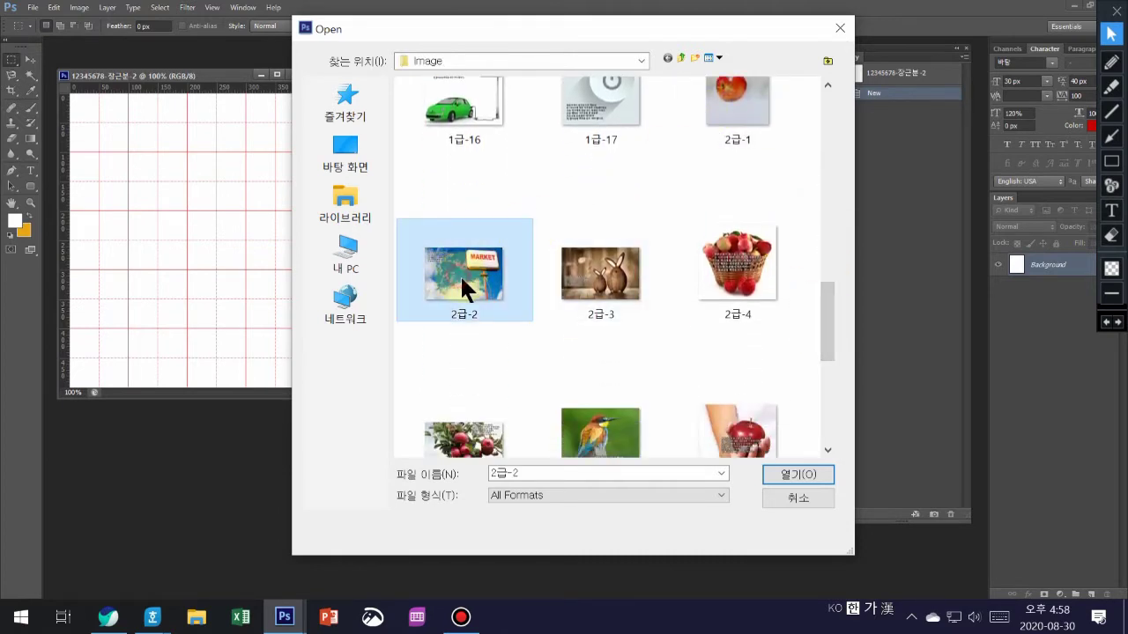
pyautogui.keyDown('shift'); pyautogui.click(748, 288); pyautogui.keyUp('shift')
pyautogui.click(800, 473)
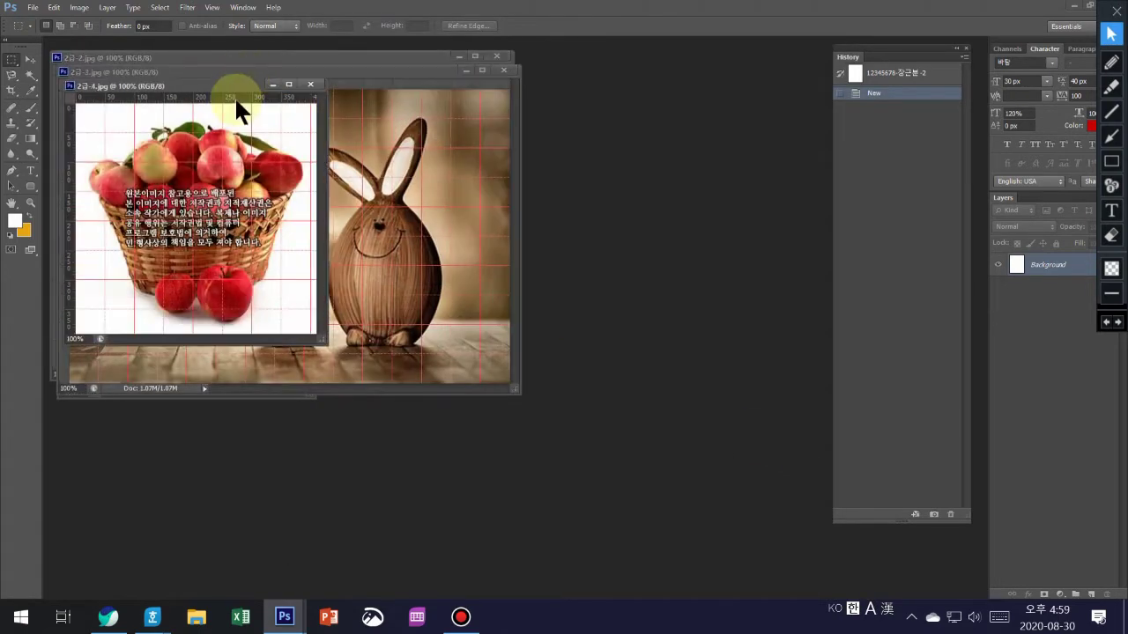
# - Arrange the apple basket, rabbit and MARKET image windows around the poster
pyautogui.moveTo(225, 92); pyautogui.dragTo(639, 106)
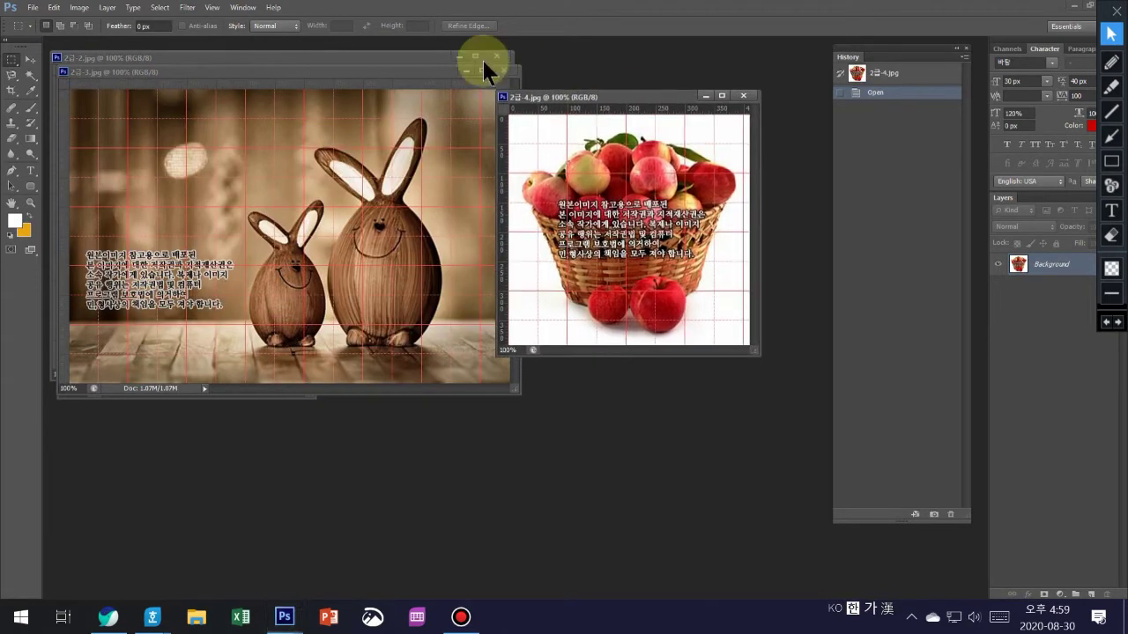
pyautogui.moveTo(398, 70); pyautogui.dragTo(652, 169)
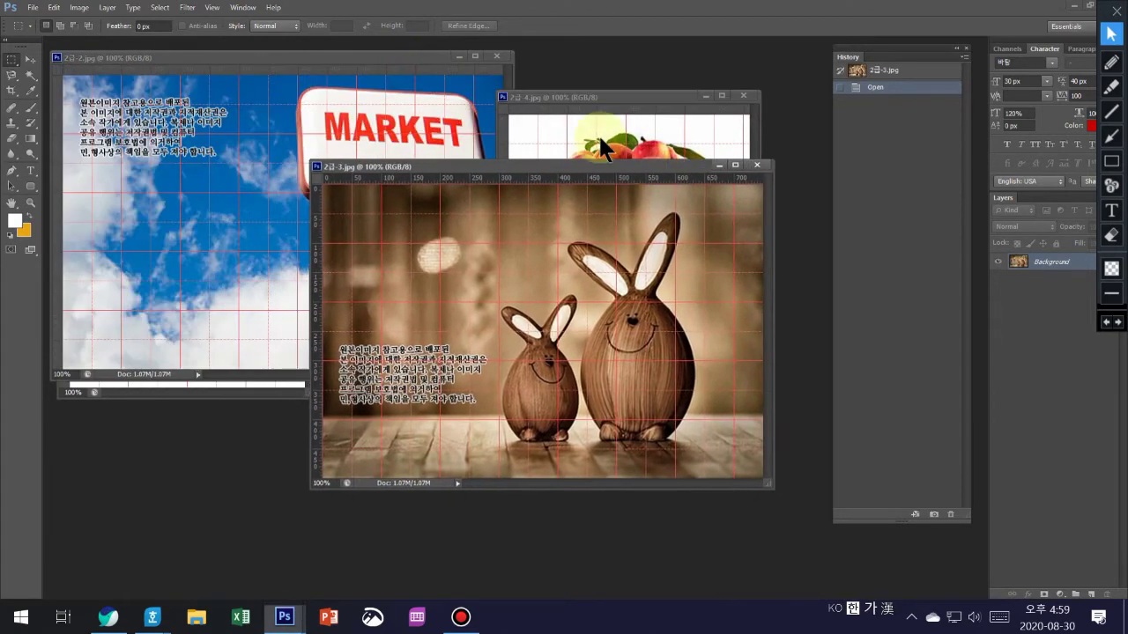
pyautogui.moveTo(415, 59); pyautogui.dragTo(685, 95)
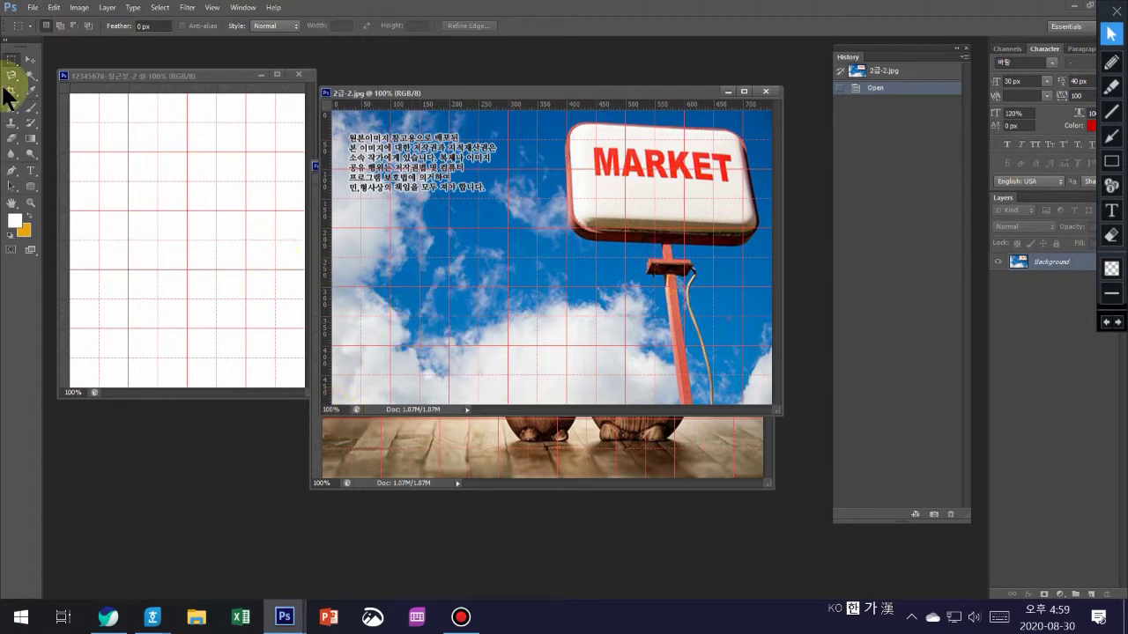
# - Drag the MARKET sign photo into the poster as Layer 1 and shift it left
pyautogui.click(33, 58)
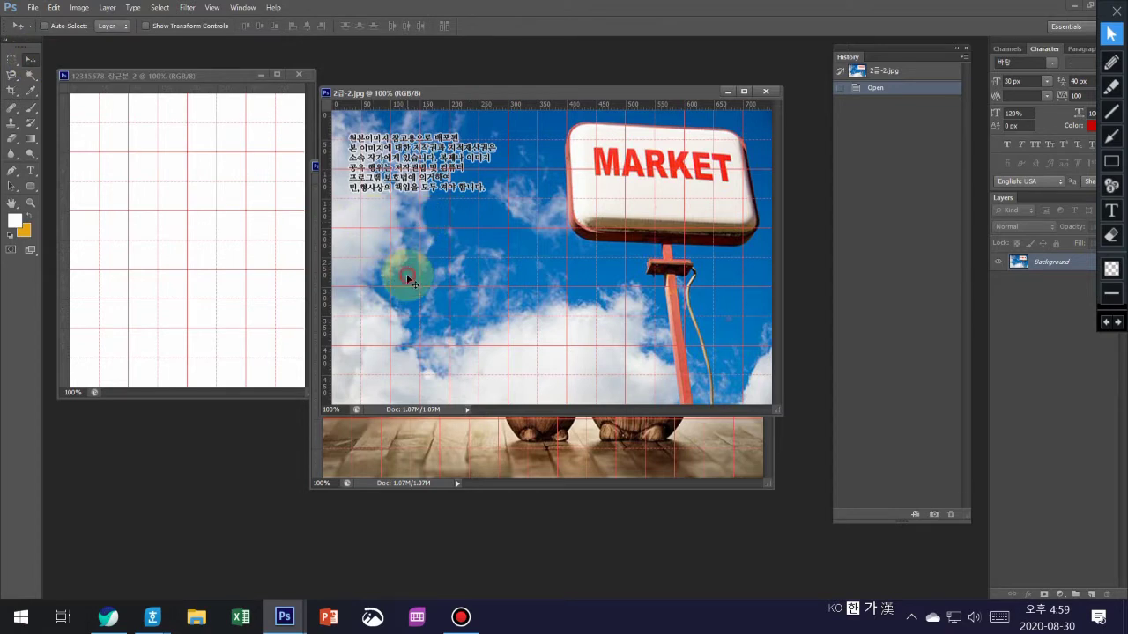
pyautogui.moveTo(406, 275); pyautogui.dragTo(151, 264)
pyautogui.moveTo(296, 297); pyautogui.dragTo(129, 305)
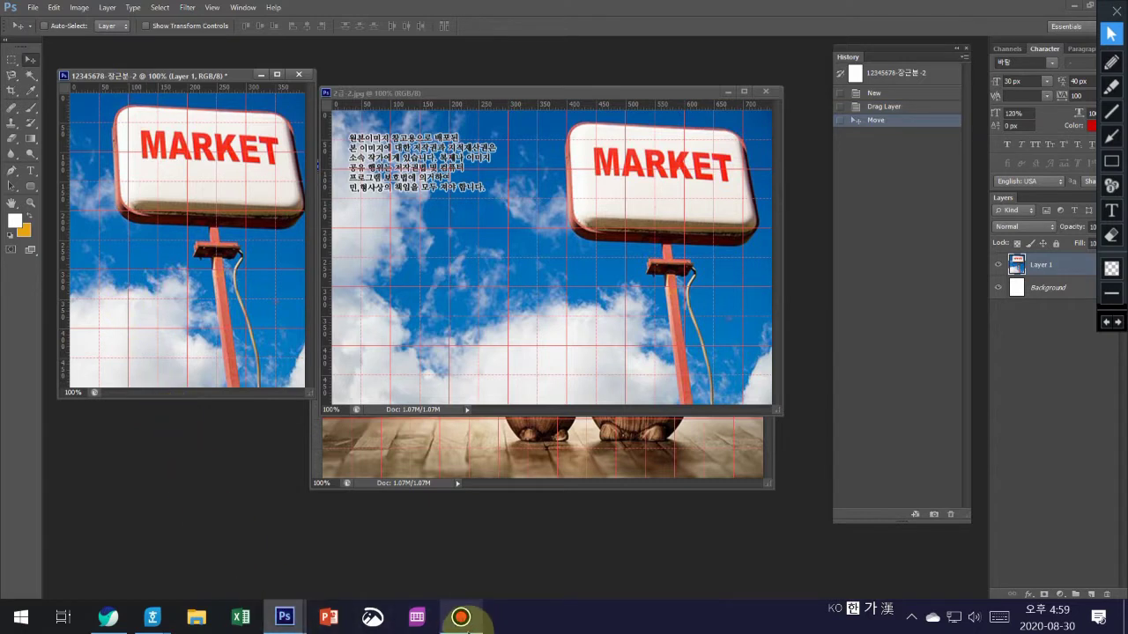
# - Close the original 2급-2 image window
pyautogui.moveTo(284, 622)
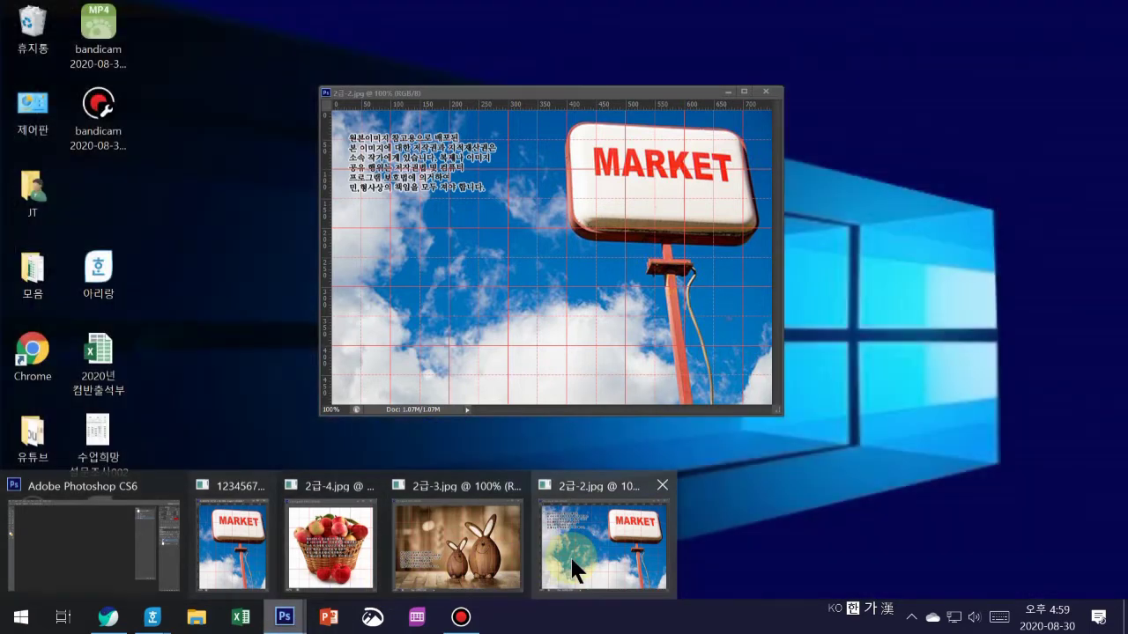
pyautogui.click(573, 568)
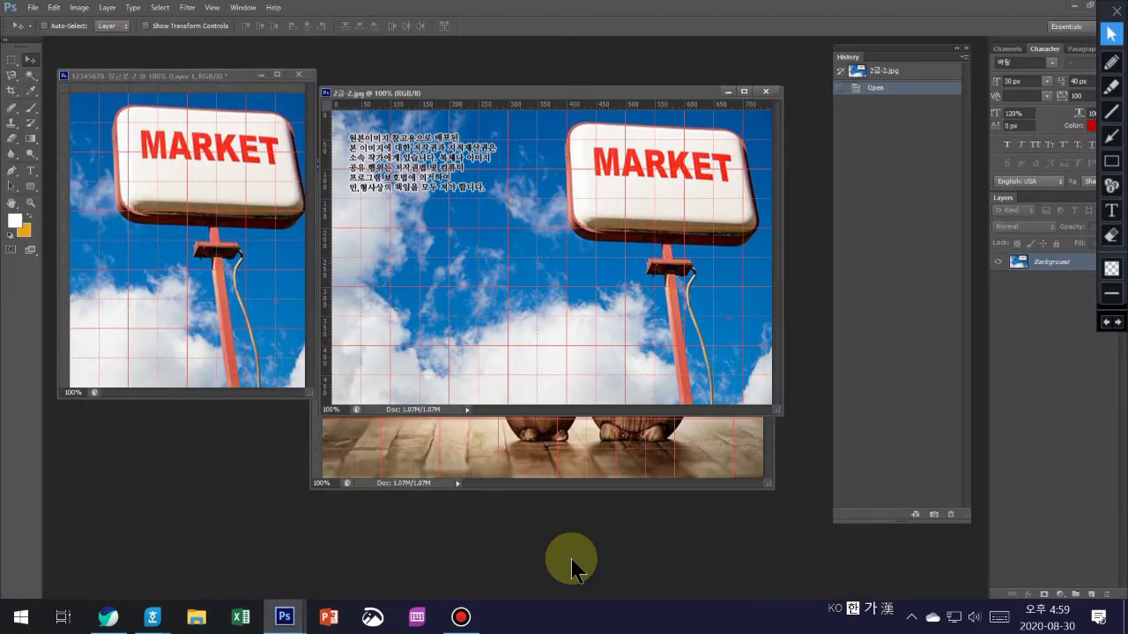
pyautogui.click(765, 92)
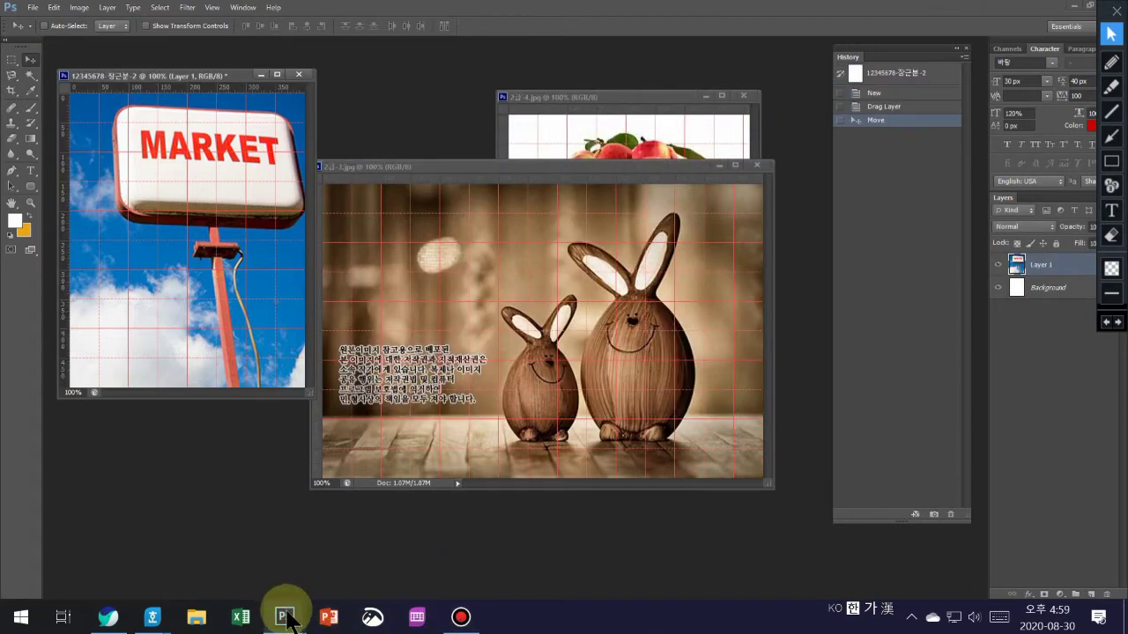
pyautogui.moveTo(288, 621)
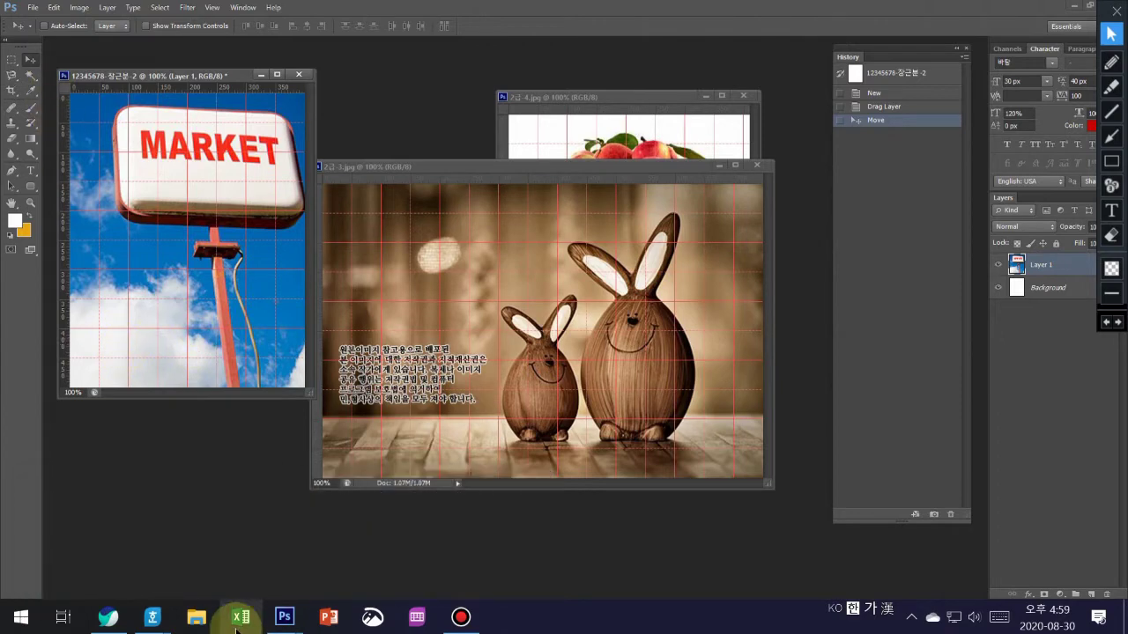
# - Open 수험번호-성명-2.jpg from Documents > 2020년 GTQ 기출문제 > … > GP08-2A > 정답파일 as a reference
pyautogui.click(33, 8)
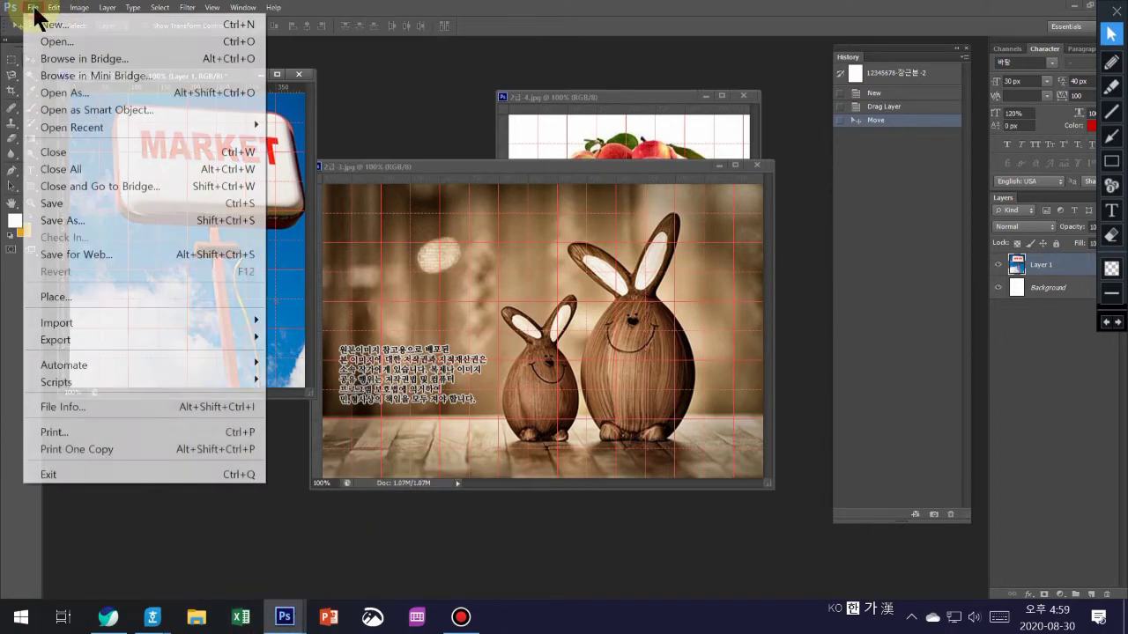
pyautogui.click(56, 40)
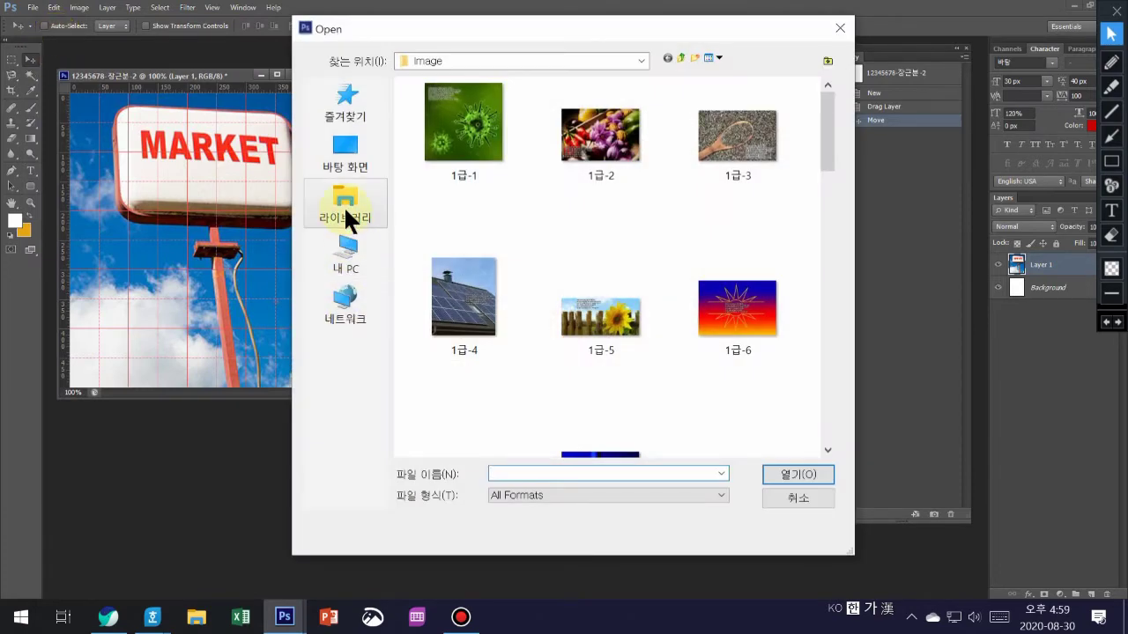
pyautogui.click(345, 209)
pyautogui.doubleClick(455, 103)
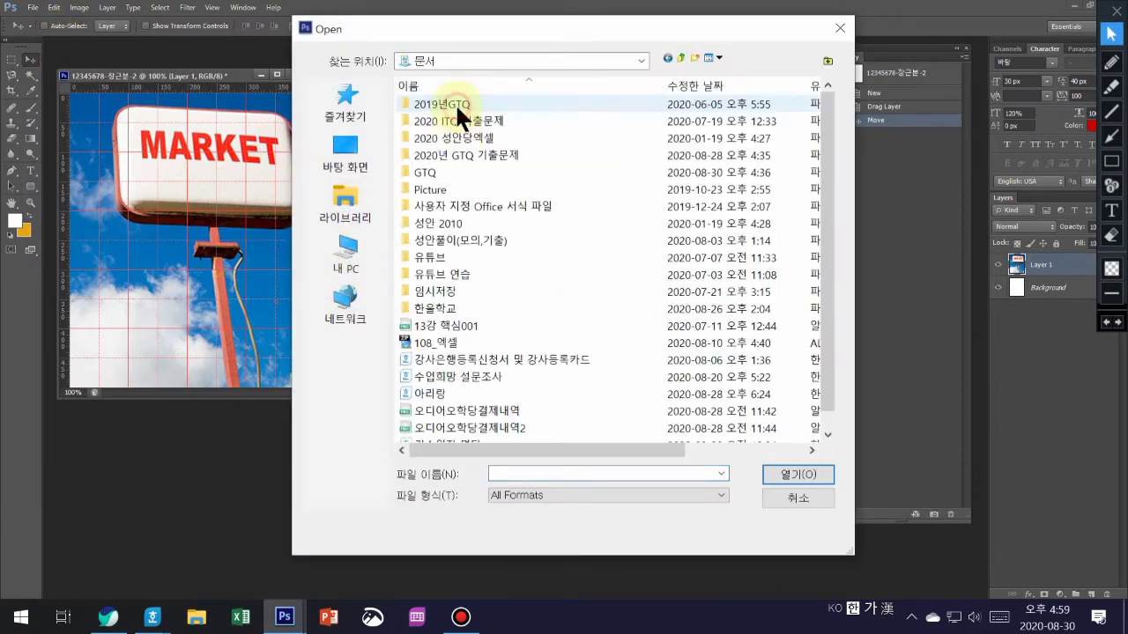
pyautogui.doubleClick(458, 155)
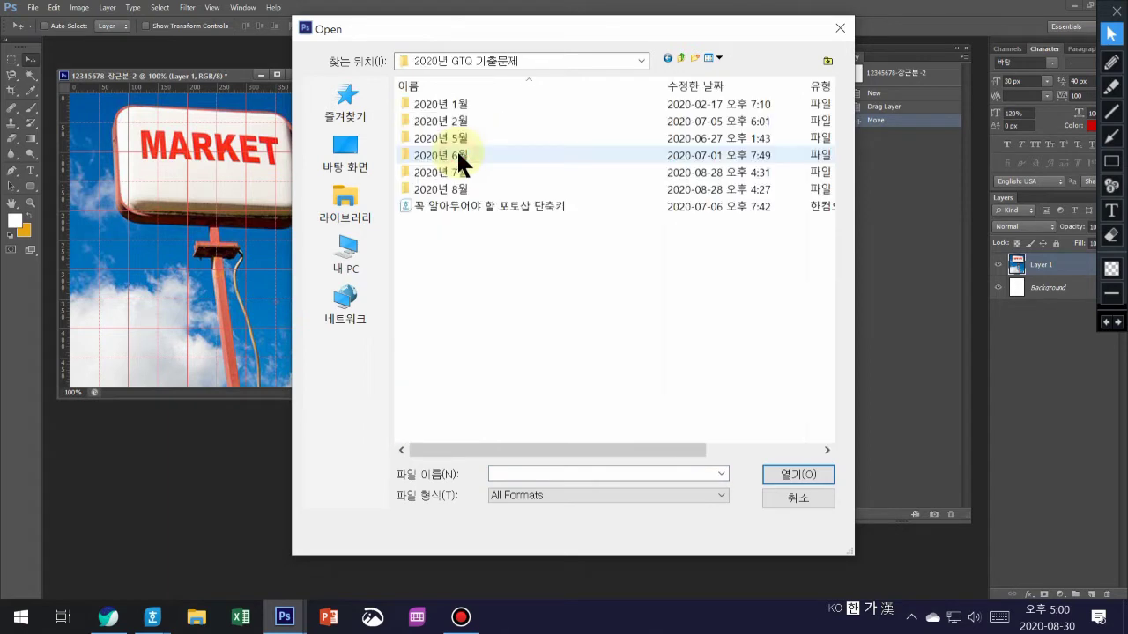
pyautogui.doubleClick(451, 187)
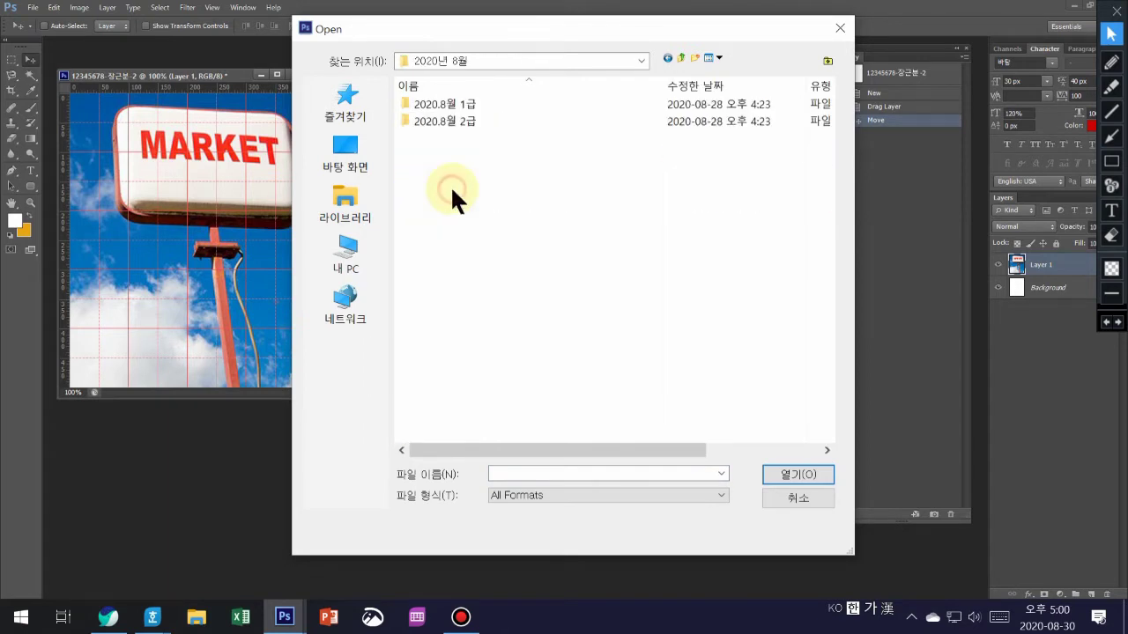
pyautogui.doubleClick(472, 120)
pyautogui.doubleClick(472, 103)
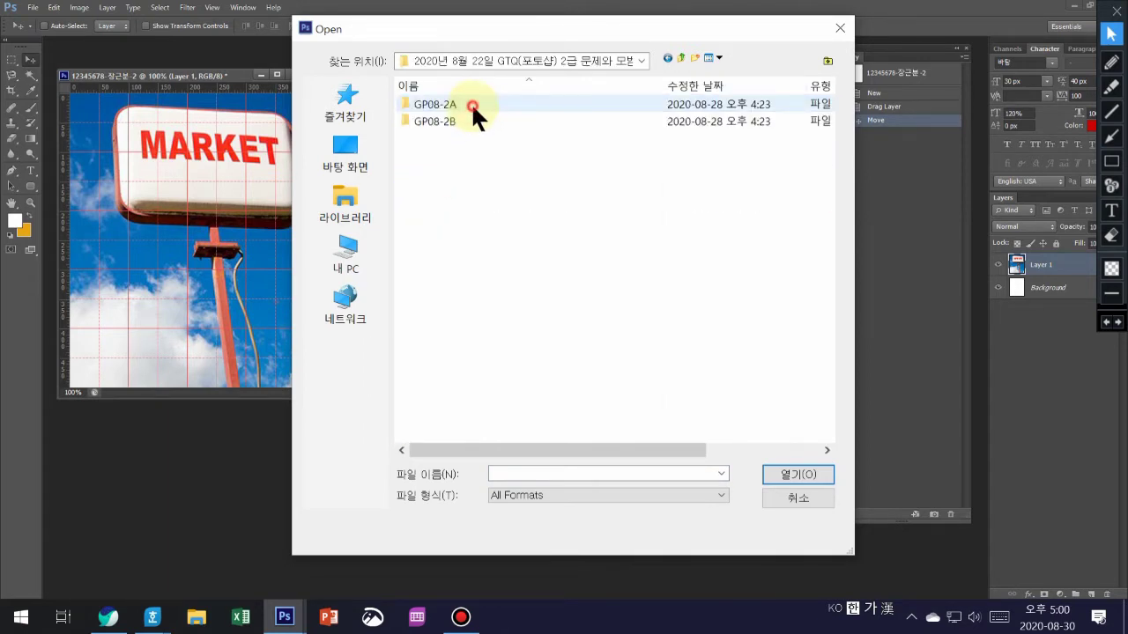
pyautogui.doubleClick(471, 103)
pyautogui.doubleClick(450, 136)
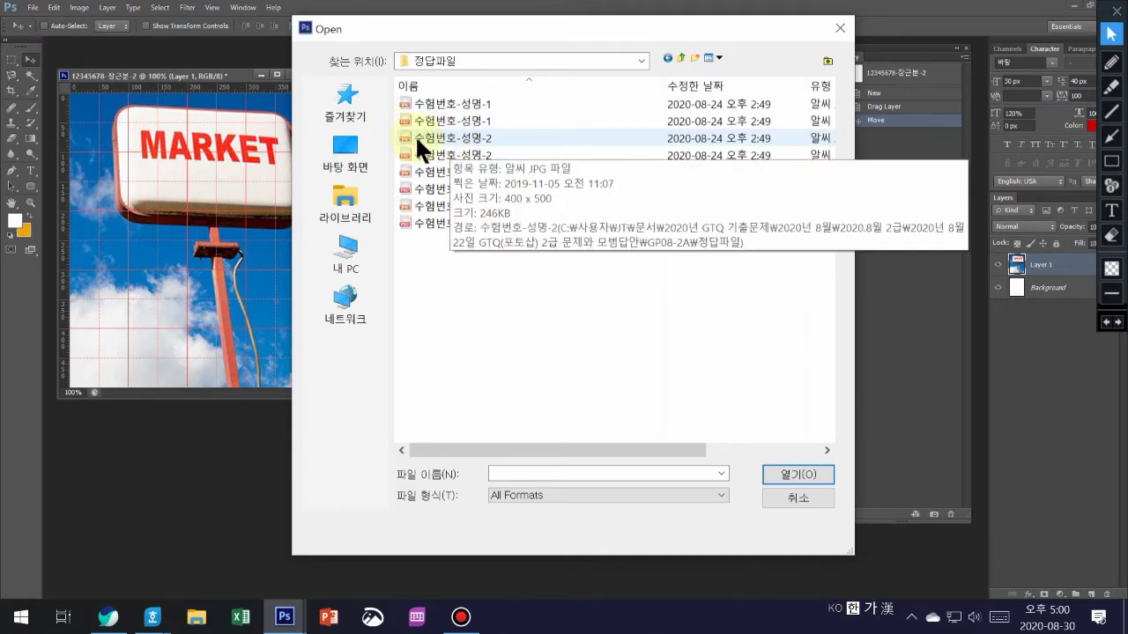
pyautogui.doubleClick(431, 137)
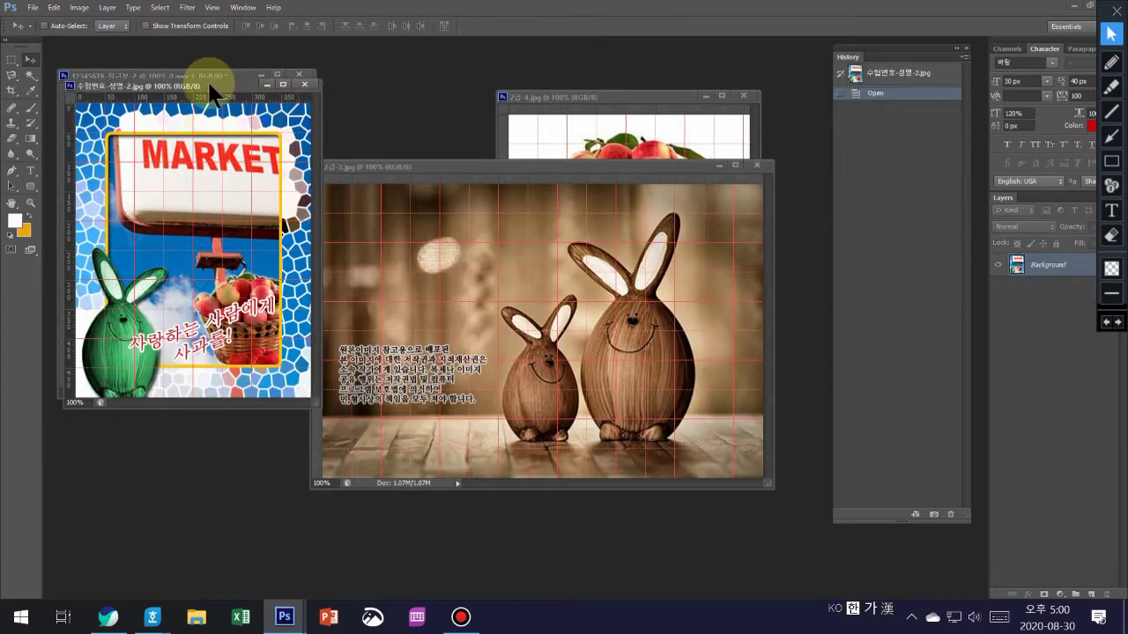
pyautogui.moveTo(209, 83); pyautogui.dragTo(679, 56)
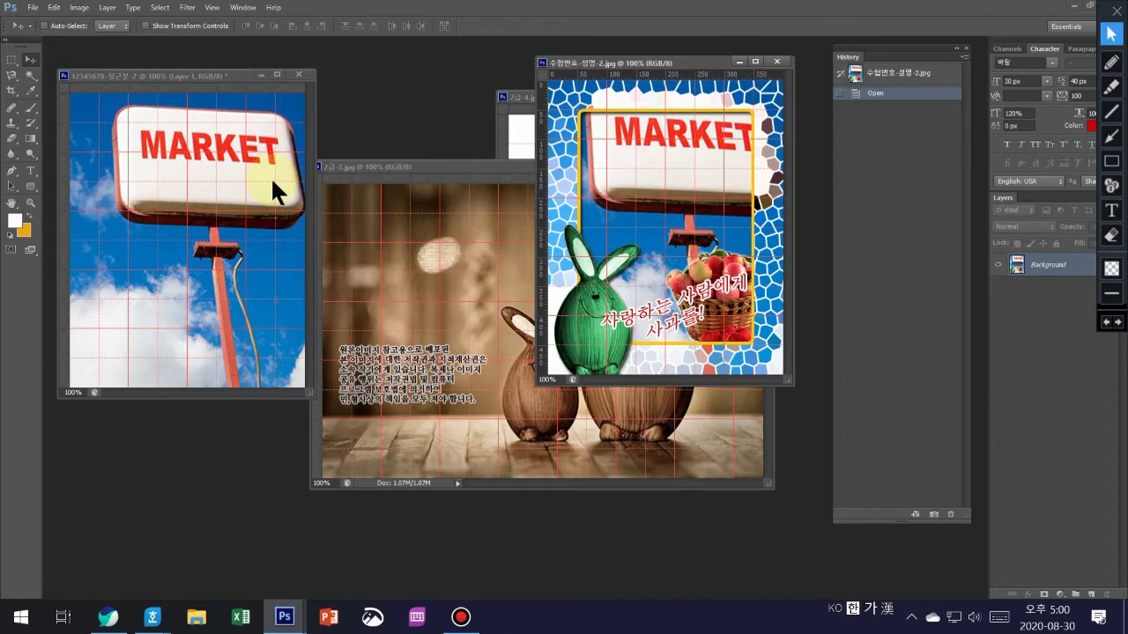
# - Magic-wand the white background of 2급-4.jpg and invert it to isolate the apple basket
pyautogui.click(515, 97)
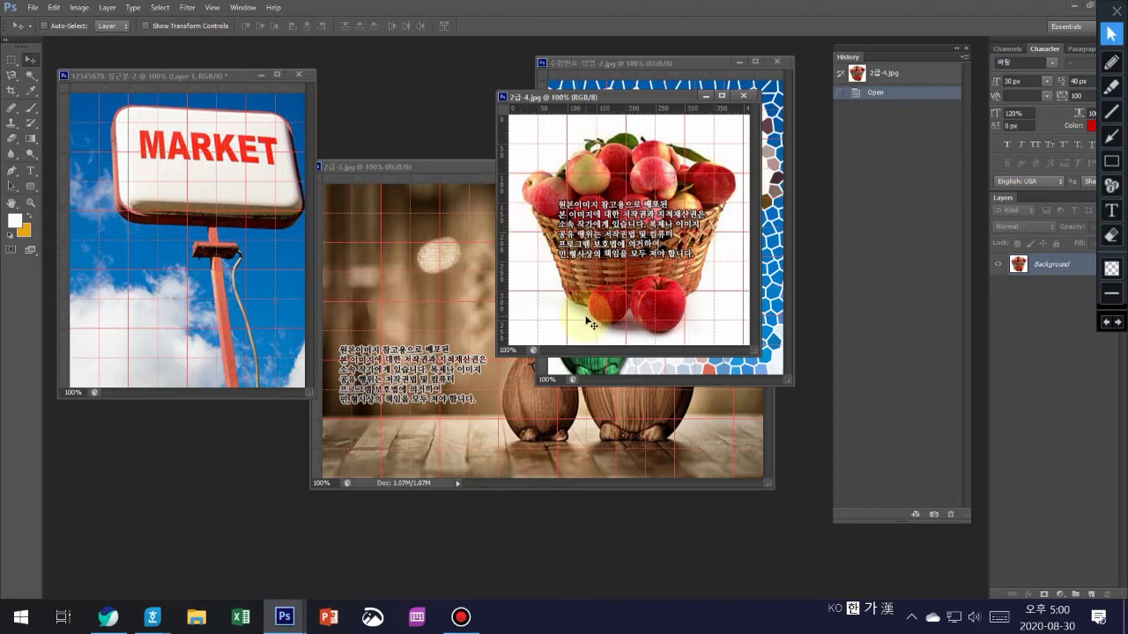
pyautogui.moveTo(620, 97); pyautogui.dragTo(490, 56)
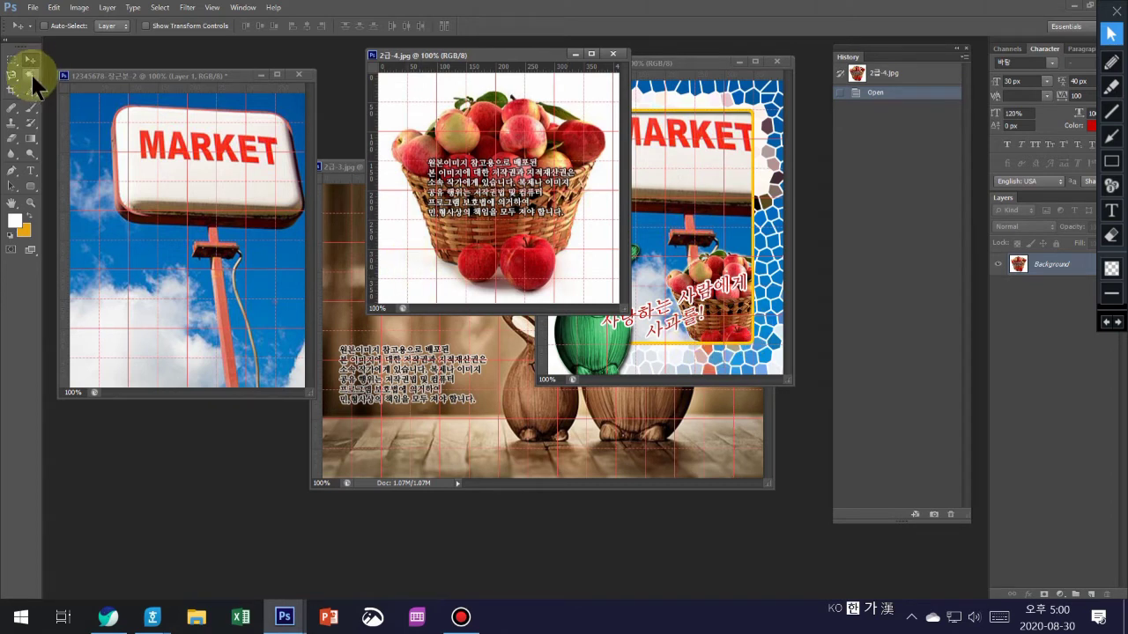
pyautogui.moveTo(31, 86); pyautogui.dragTo(79, 84)
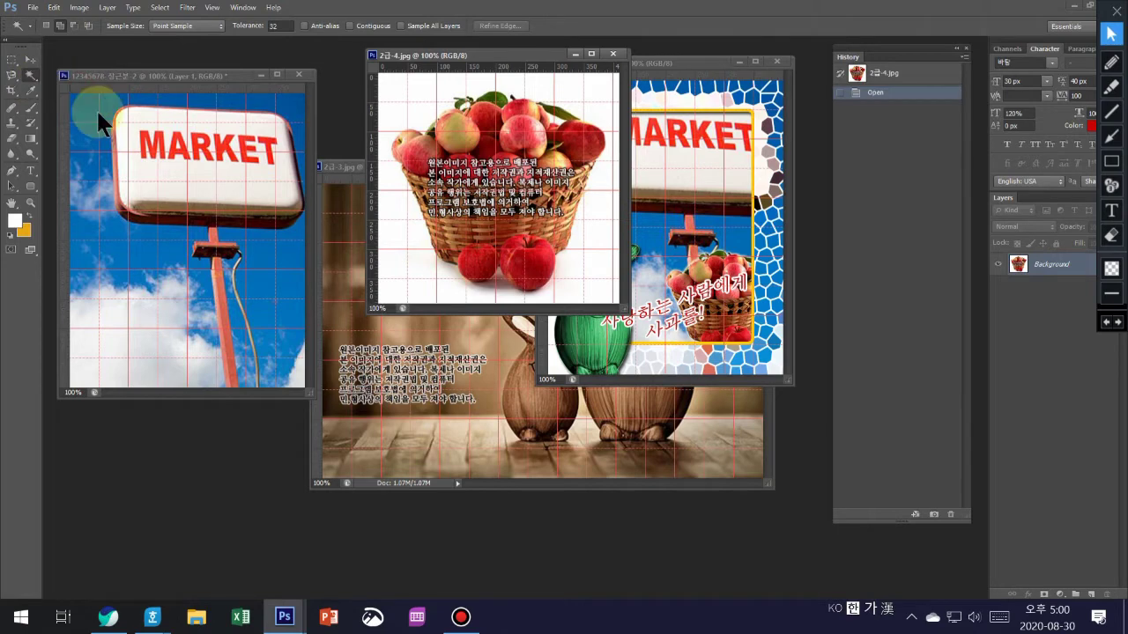
pyautogui.click(415, 228)
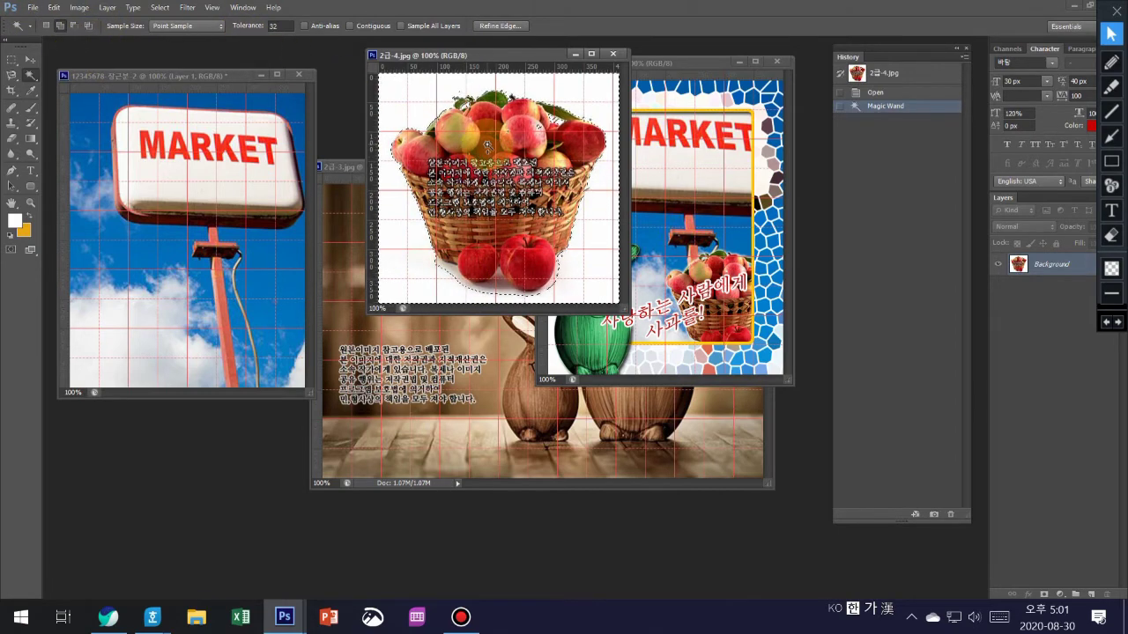
pyautogui.hotkey('ctrl', 'shift', 'i')
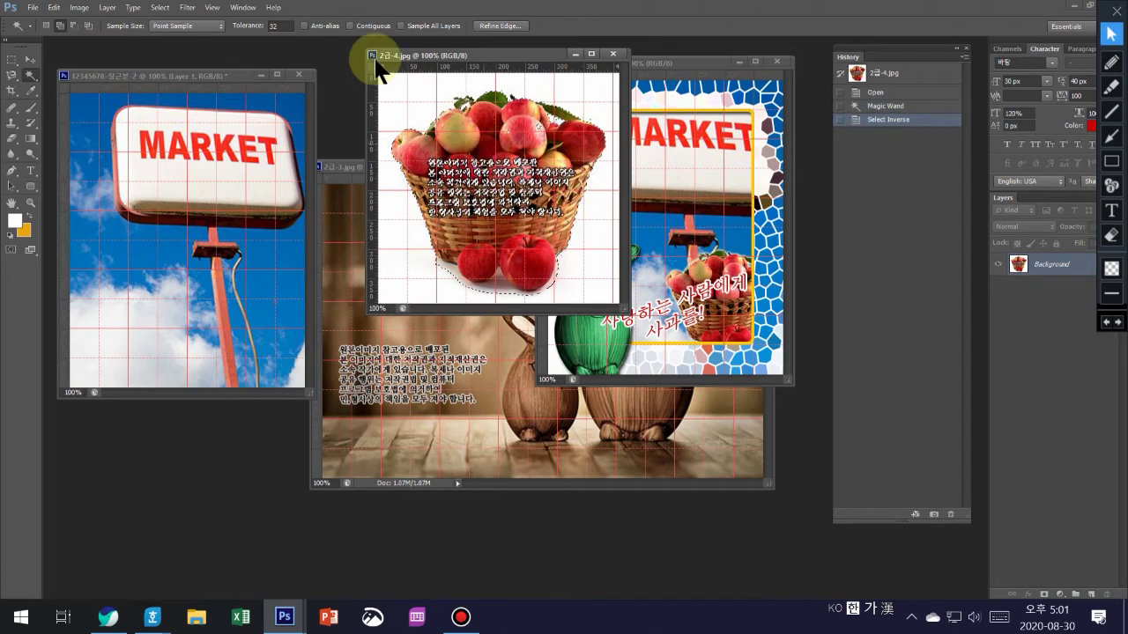
pyautogui.click(30, 59)
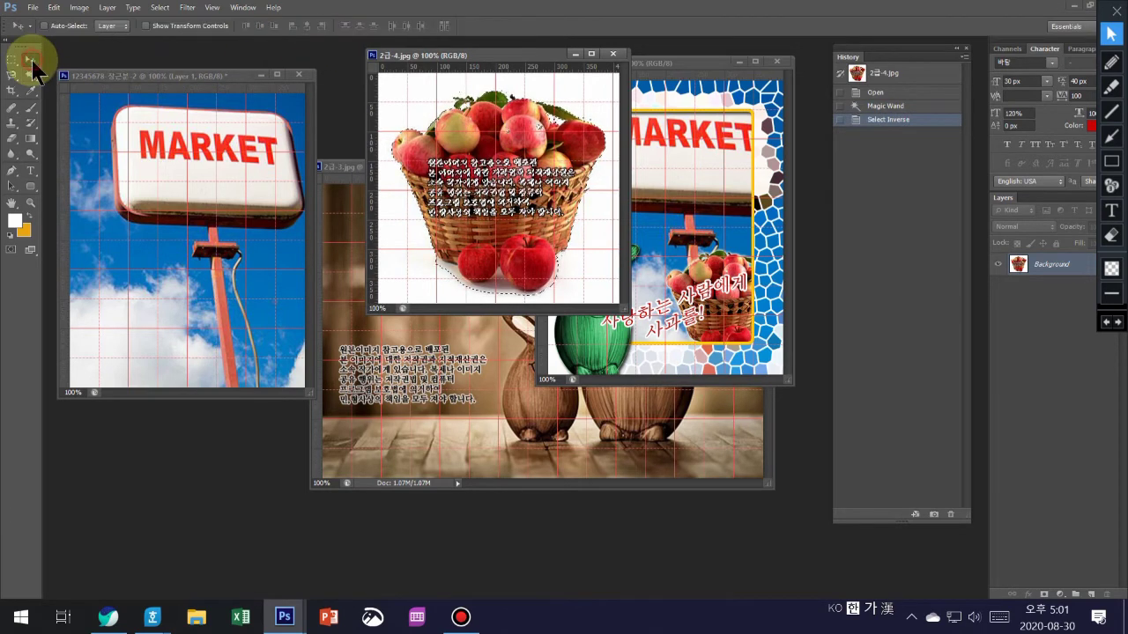
# - Drag the apple basket into the poster as Layer 2 and erase stray white by its lower apples
pyautogui.moveTo(476, 203); pyautogui.dragTo(212, 291)
pyautogui.moveTo(211, 388); pyautogui.dragTo(152, 350)
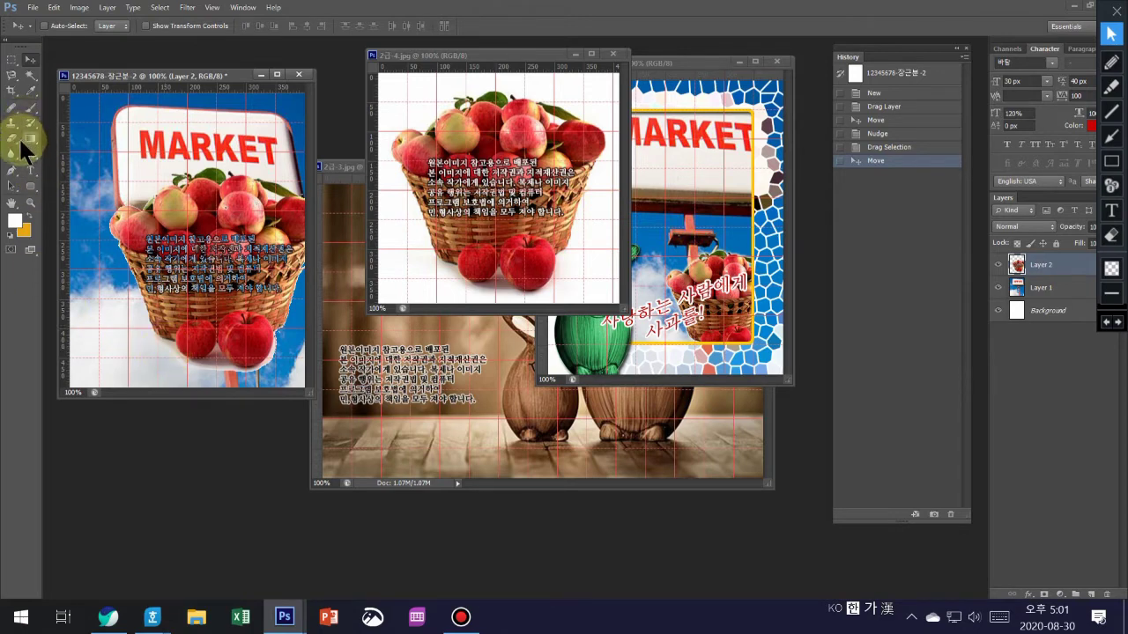
pyautogui.click(13, 138)
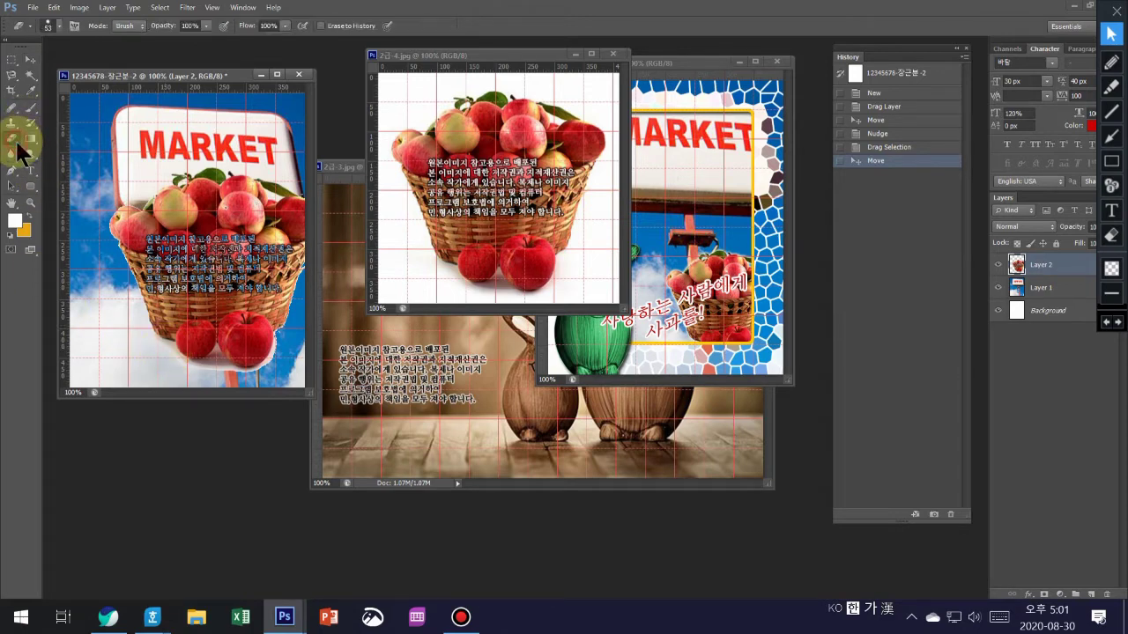
pyautogui.click(152, 351)
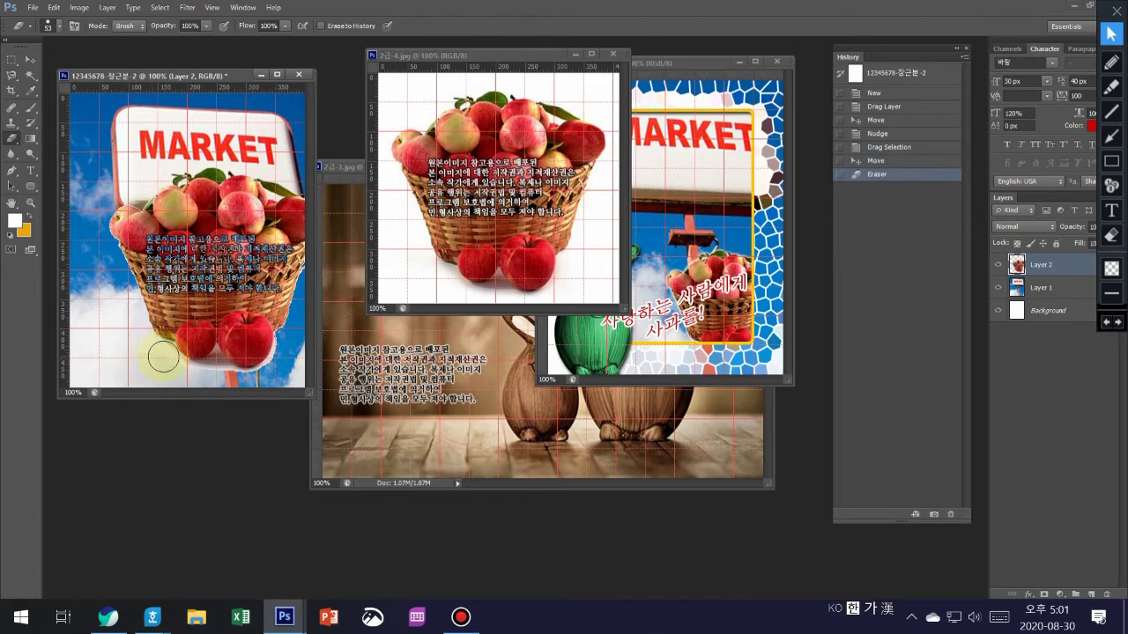
pyautogui.click(163, 356)
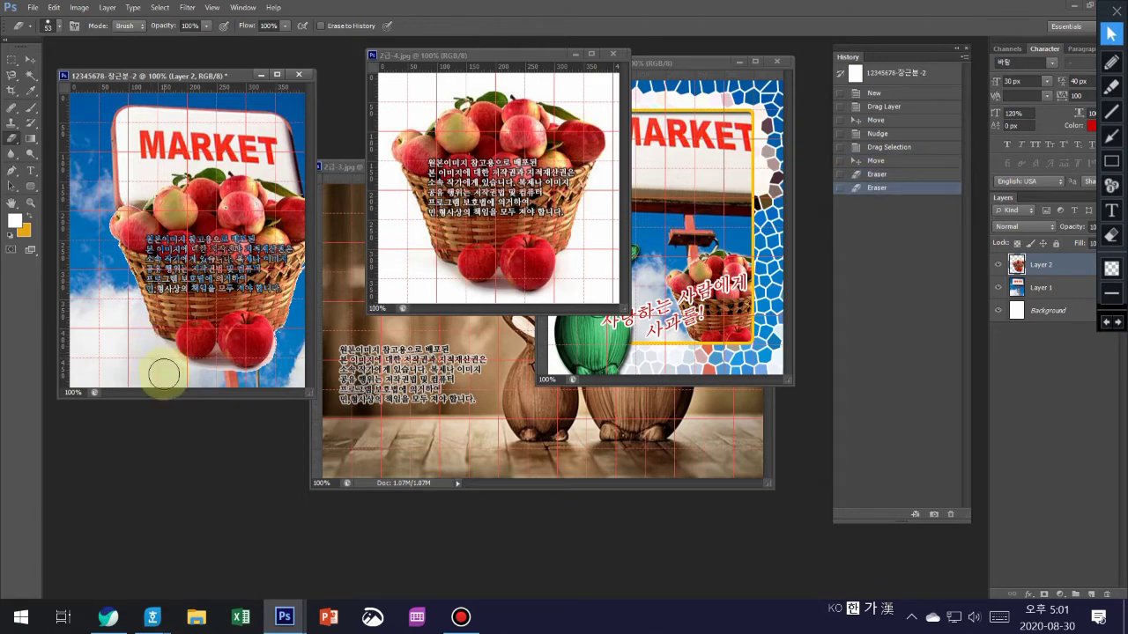
pyautogui.click(161, 351)
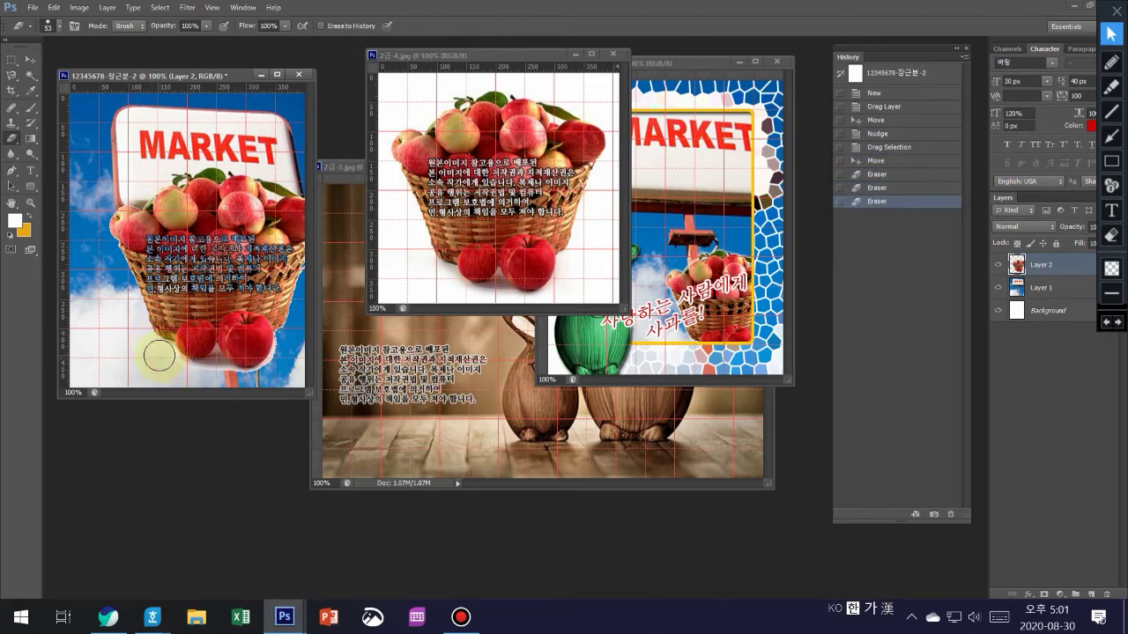
pyautogui.click(159, 352)
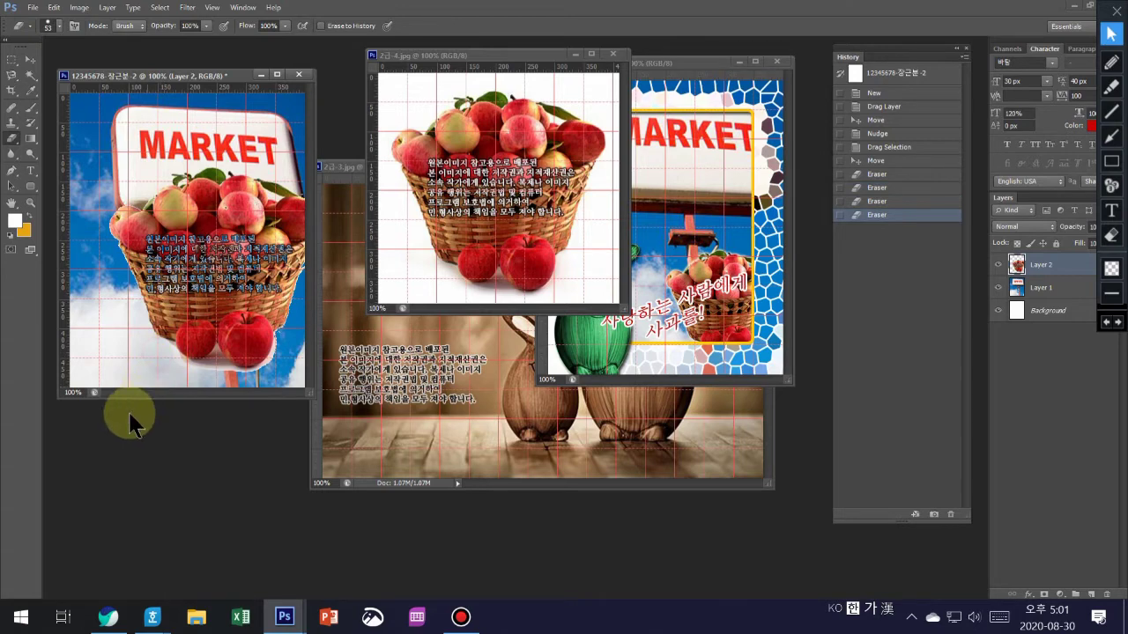
pyautogui.click(31, 59)
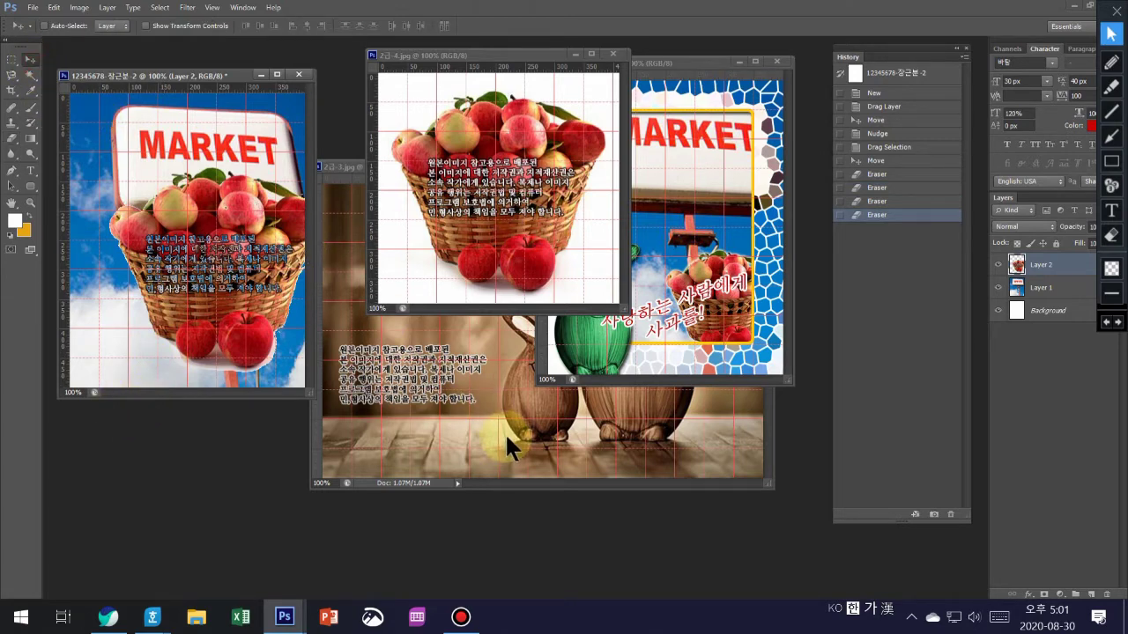
# - Scale the apple basket to about 62%, place it under the MARKET sign, and close 2급-4.jpg
pyautogui.hotkey('ctrl', 't')
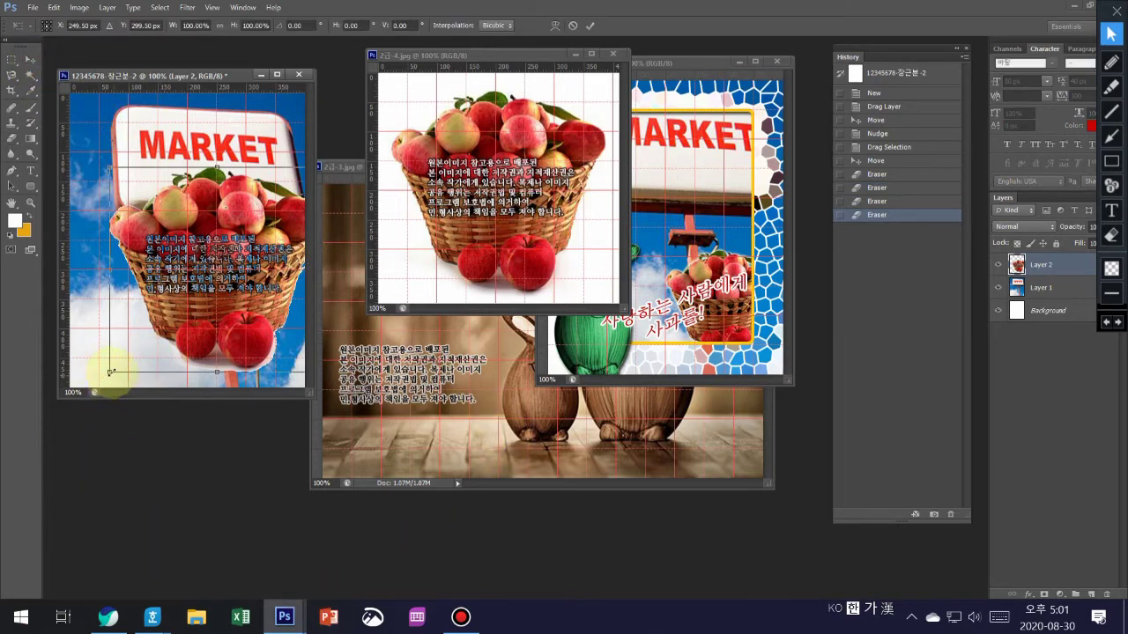
pyautogui.moveTo(110, 371); pyautogui.dragTo(213, 313)
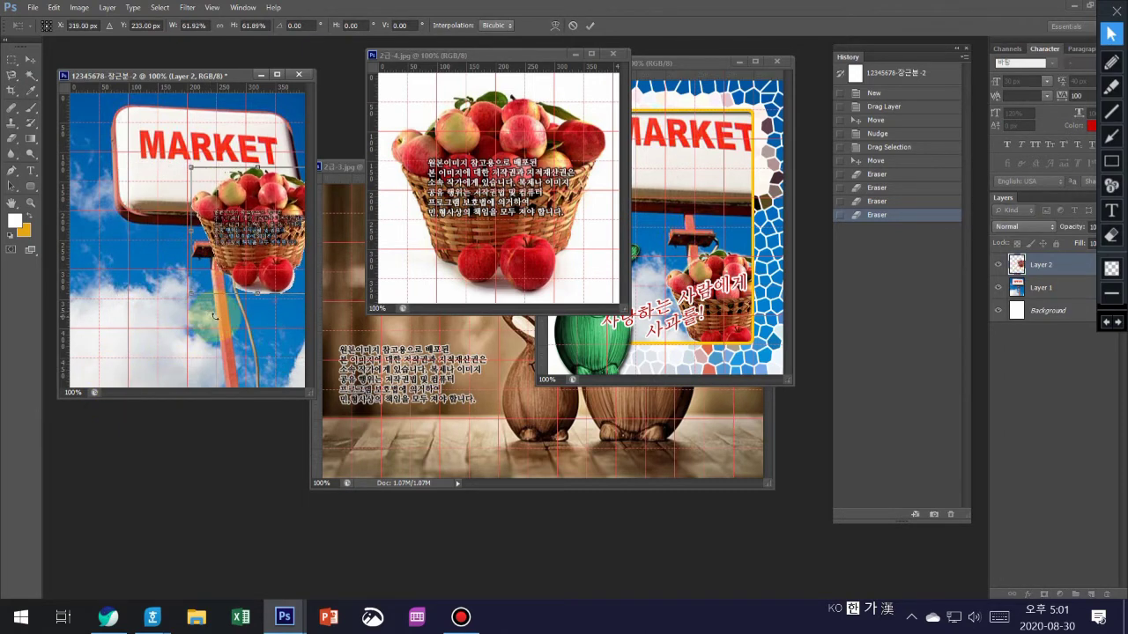
pyautogui.press('Return')
pyautogui.moveTo(259, 248); pyautogui.dragTo(230, 336)
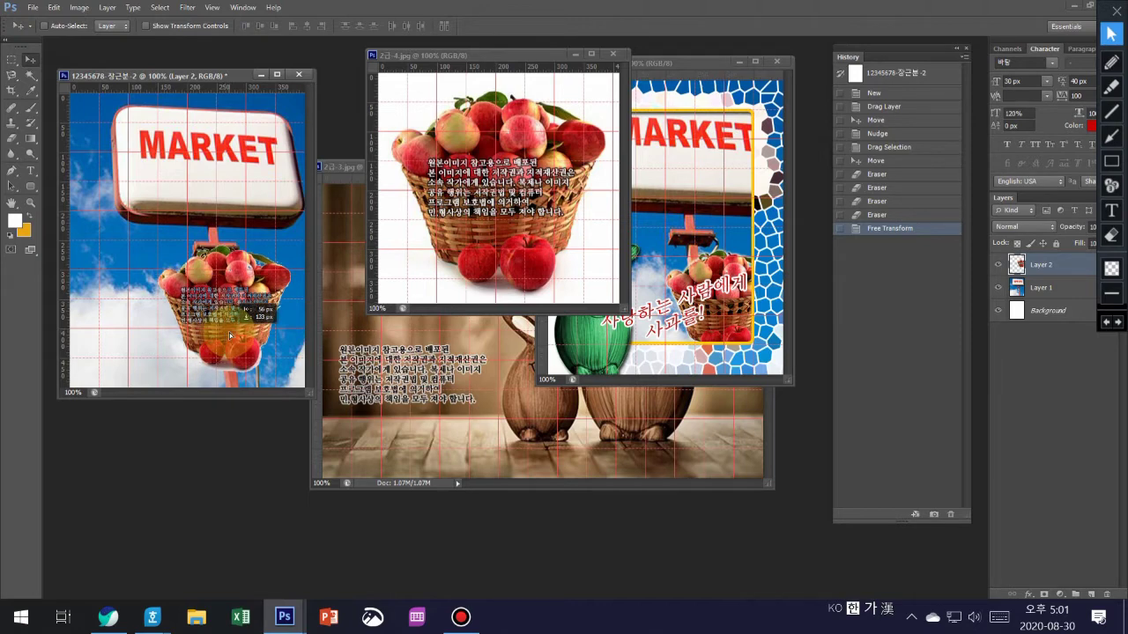
pyautogui.moveTo(230, 336); pyautogui.dragTo(236, 335)
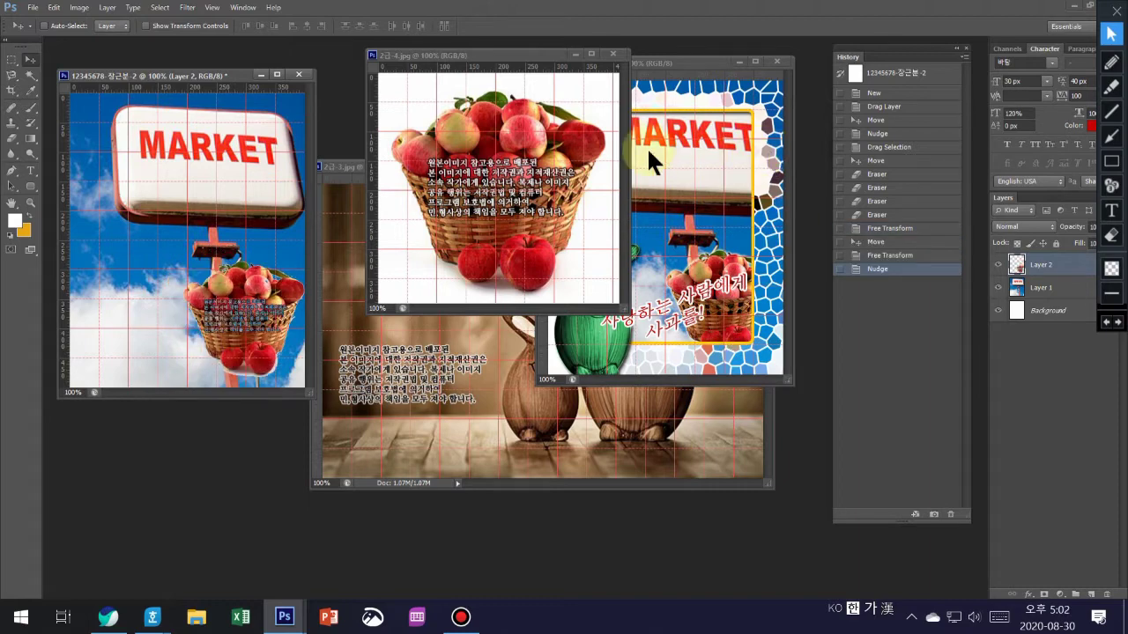
pyautogui.click(614, 55)
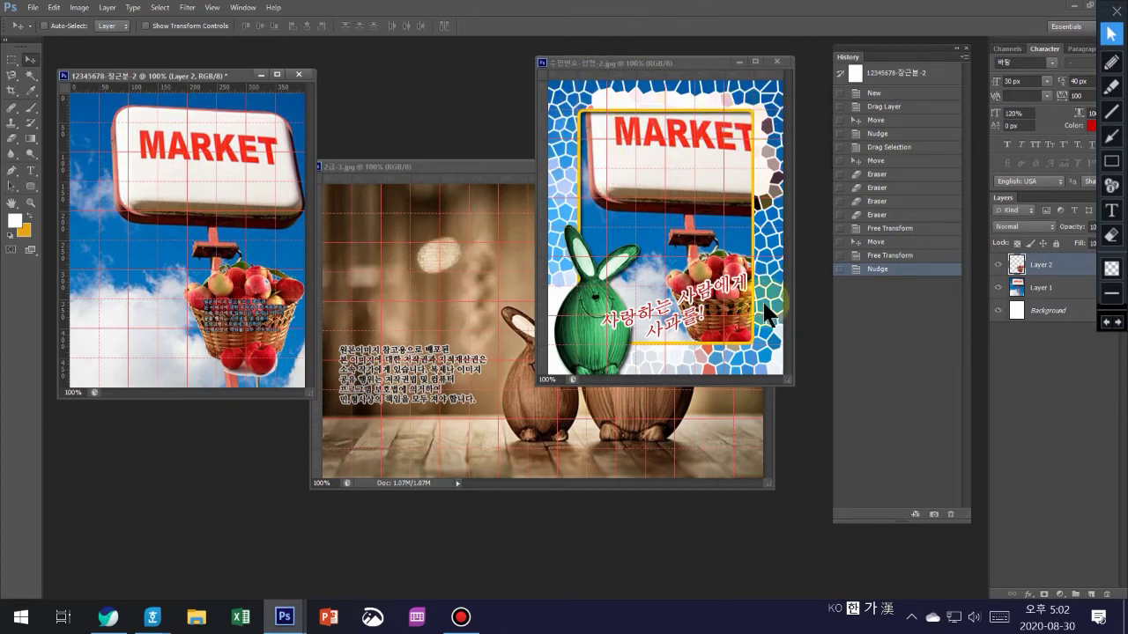
# - On Layer 1, draw a roughly 250×400 px rectangular selection inside the poster edges
pyautogui.click(557, 62)
pyautogui.click(1074, 288)
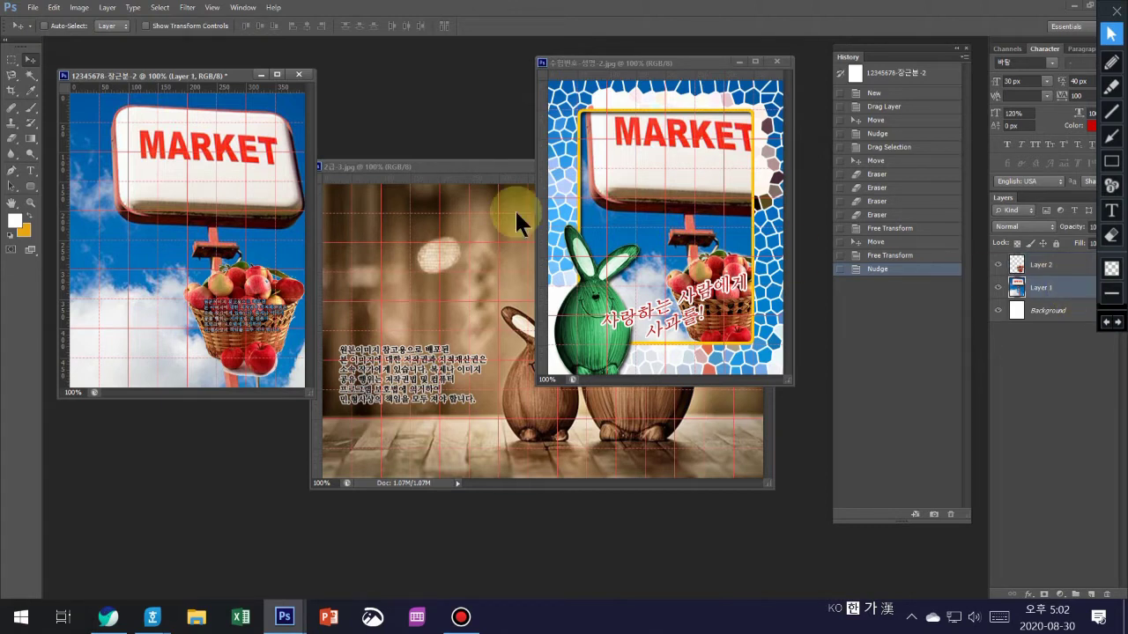
pyautogui.click(13, 60)
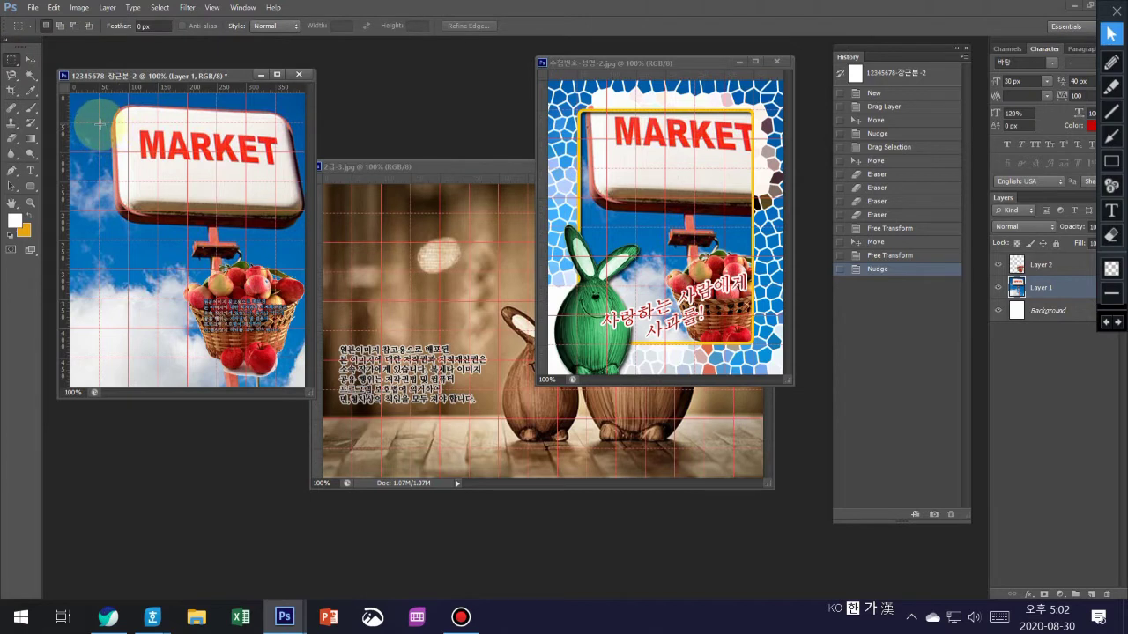
pyautogui.moveTo(99, 123); pyautogui.dragTo(277, 359)
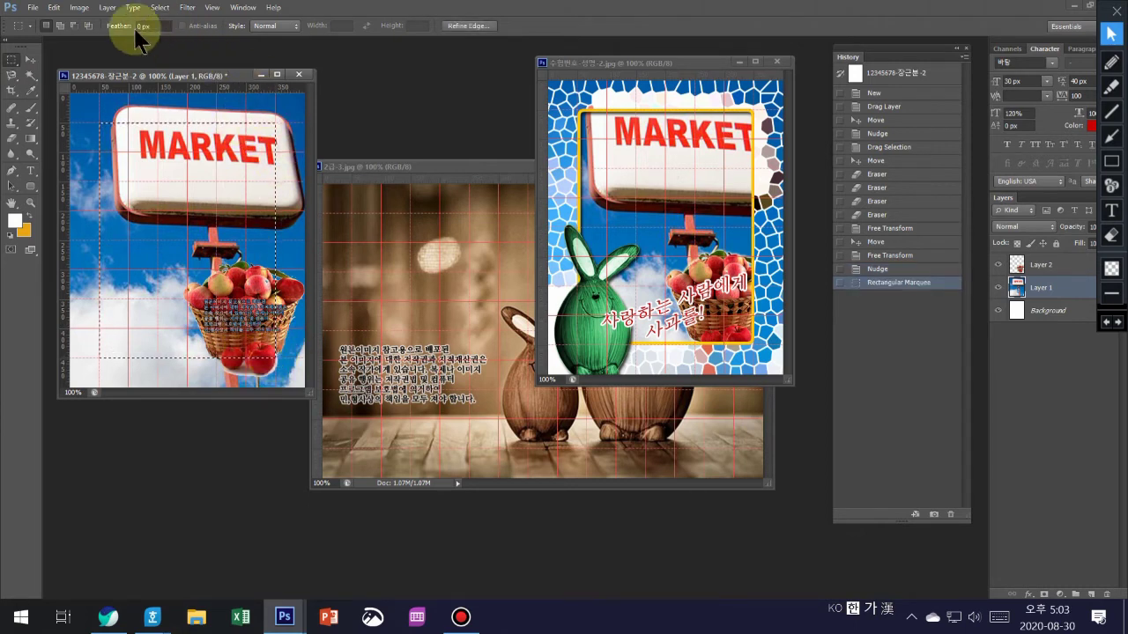
pyautogui.click(30, 58)
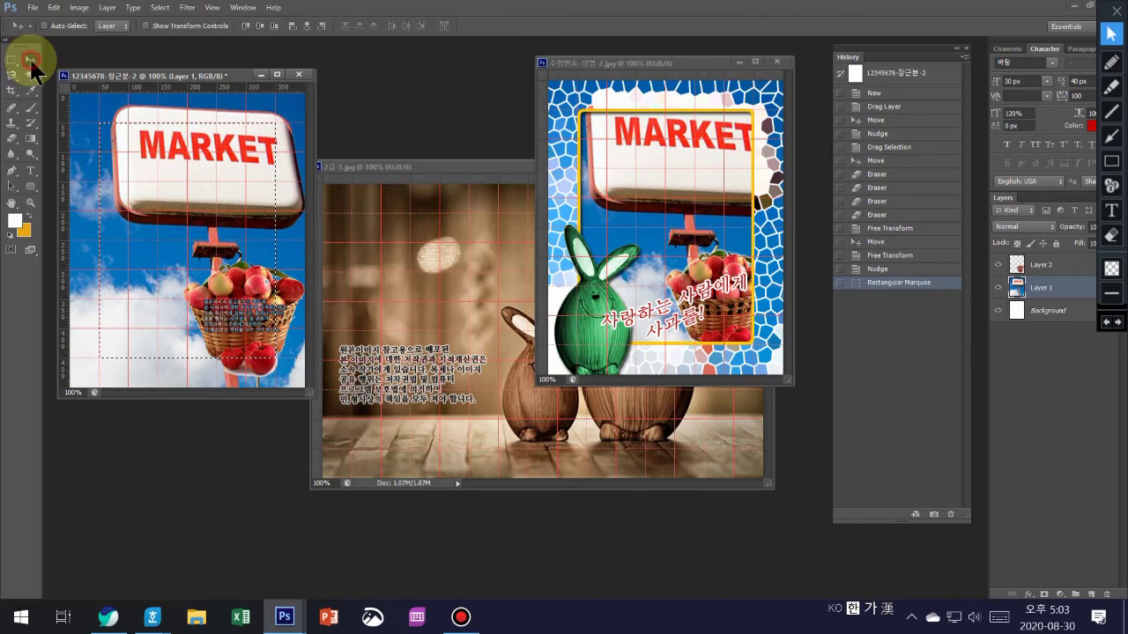
# - Smooth the rectangular selection by 10 pixels, then invert it to select the border
pyautogui.click(156, 9)
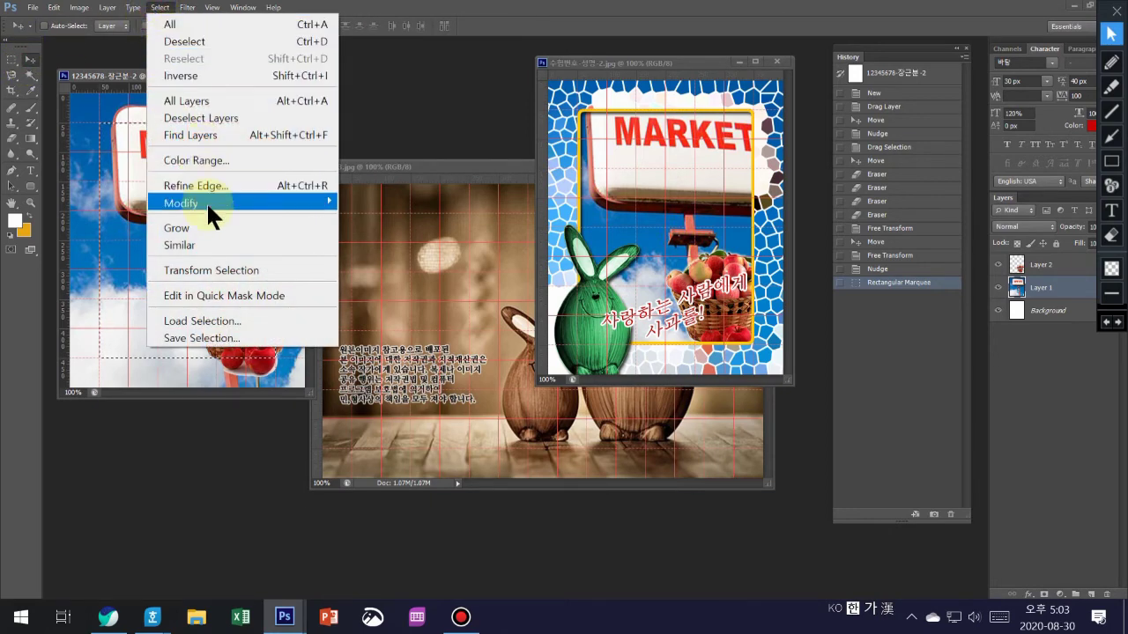
pyautogui.moveTo(206, 202)
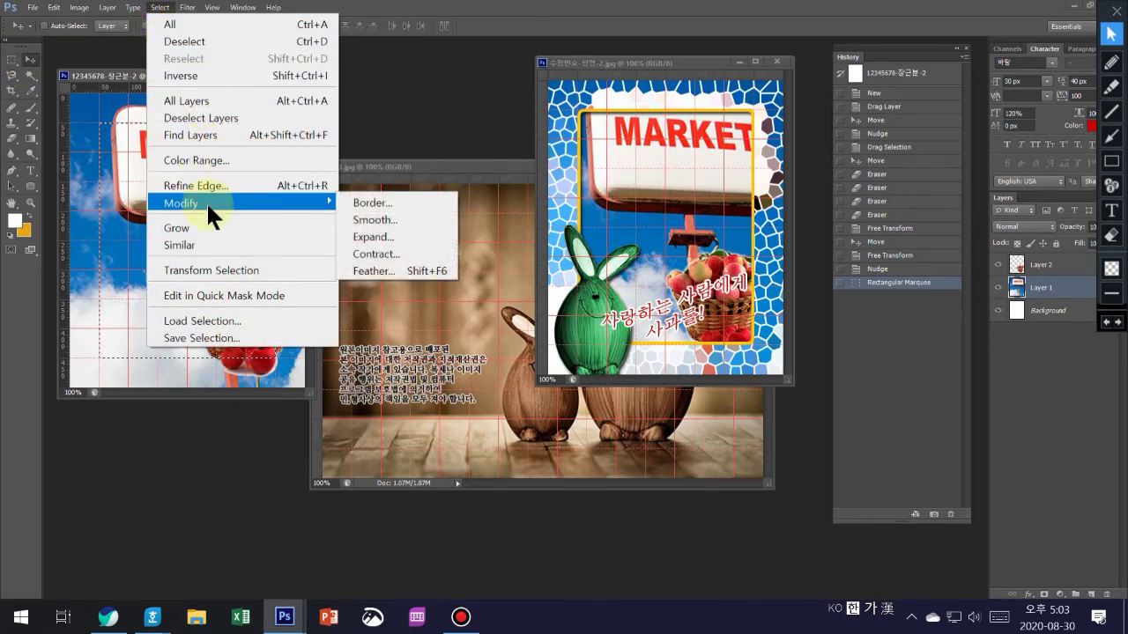
pyautogui.click(371, 221)
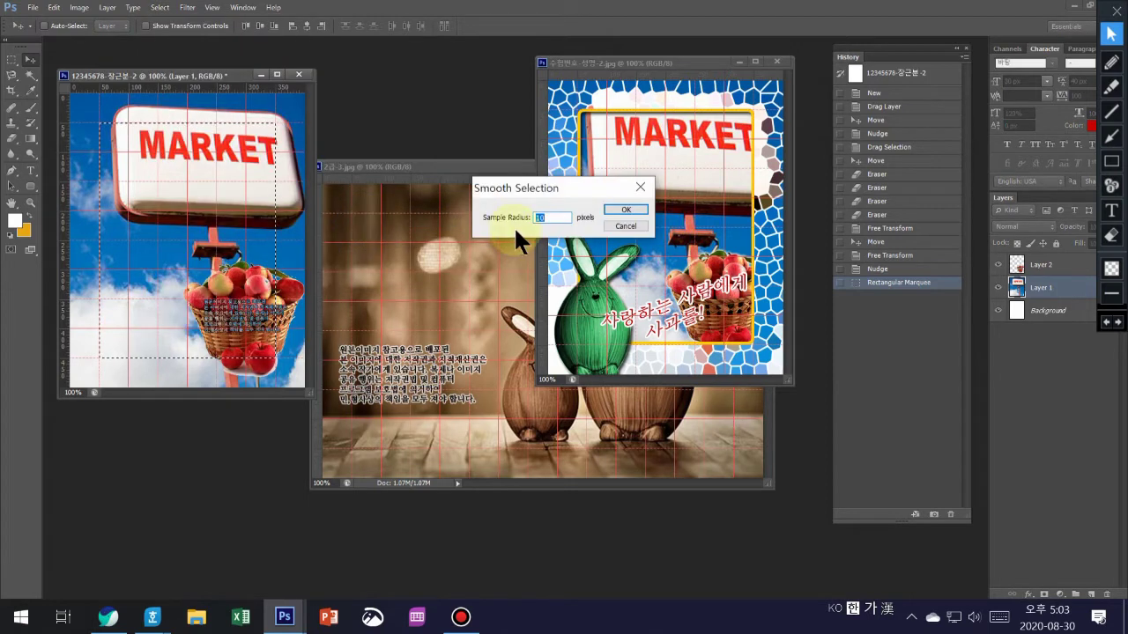
pyautogui.click(616, 210)
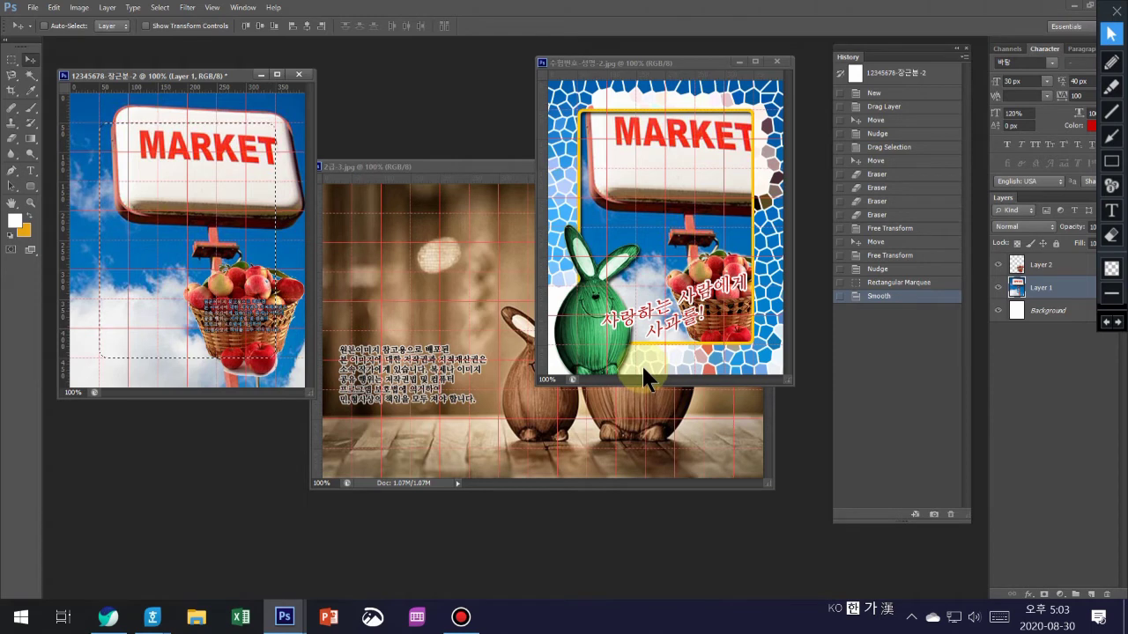
pyautogui.moveTo(642, 353); pyautogui.dragTo(251, 281)
pyautogui.hotkey('ctrl', 'shift', 'i')
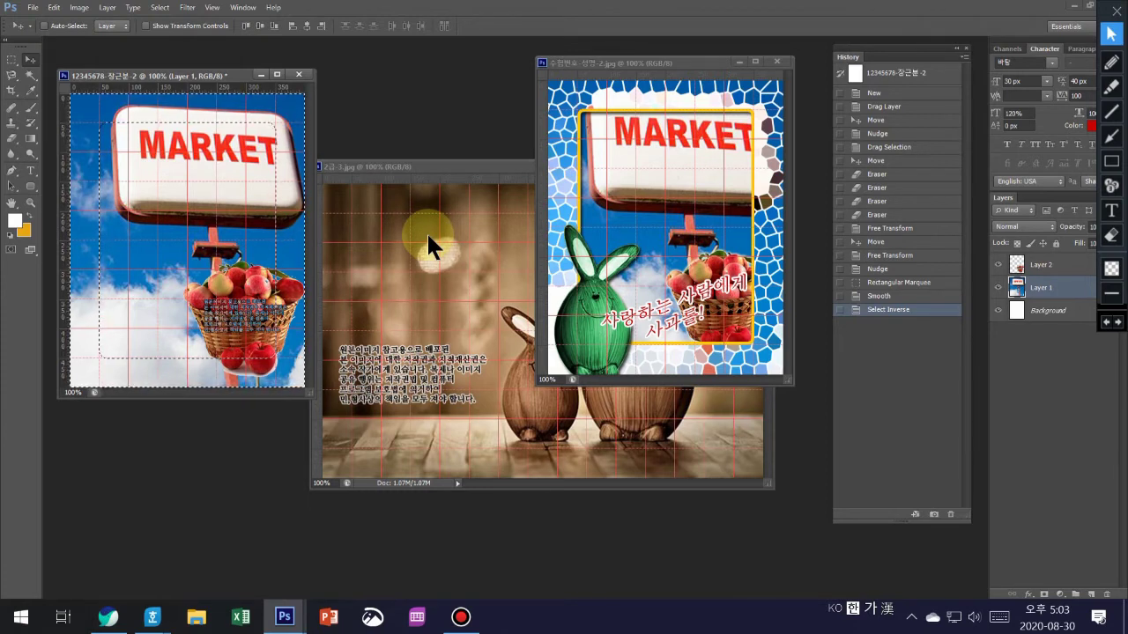
# - Cut the border to Layer 3 with Shift+Ctrl+J and move it above Layer 2
pyautogui.hotkey('ctrl', 'shift', 'j')
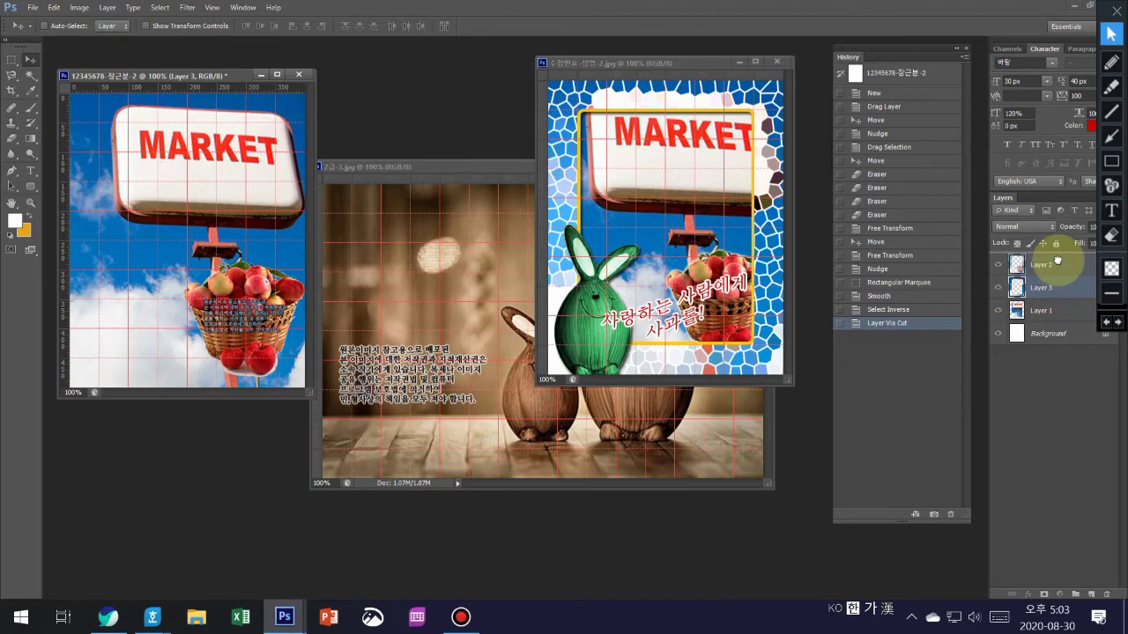
pyautogui.moveTo(1058, 255); pyautogui.dragTo(1057, 254)
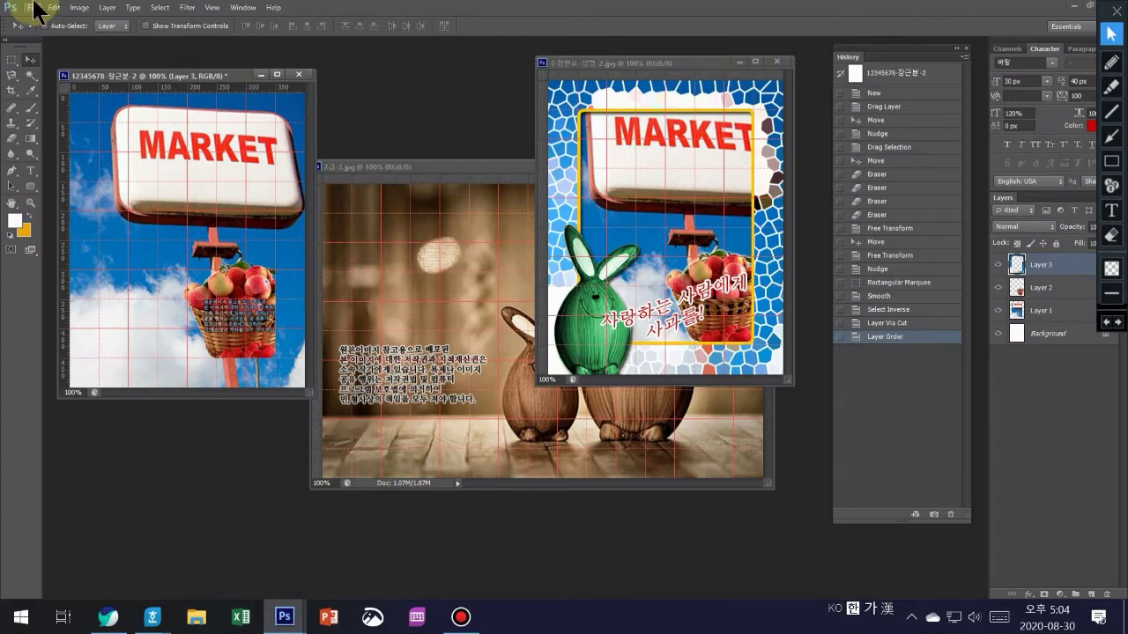
# - Apply Stained Glass to the Layer 3 border: cell size 10, border thickness 4, light intensity 3
pyautogui.click(187, 9)
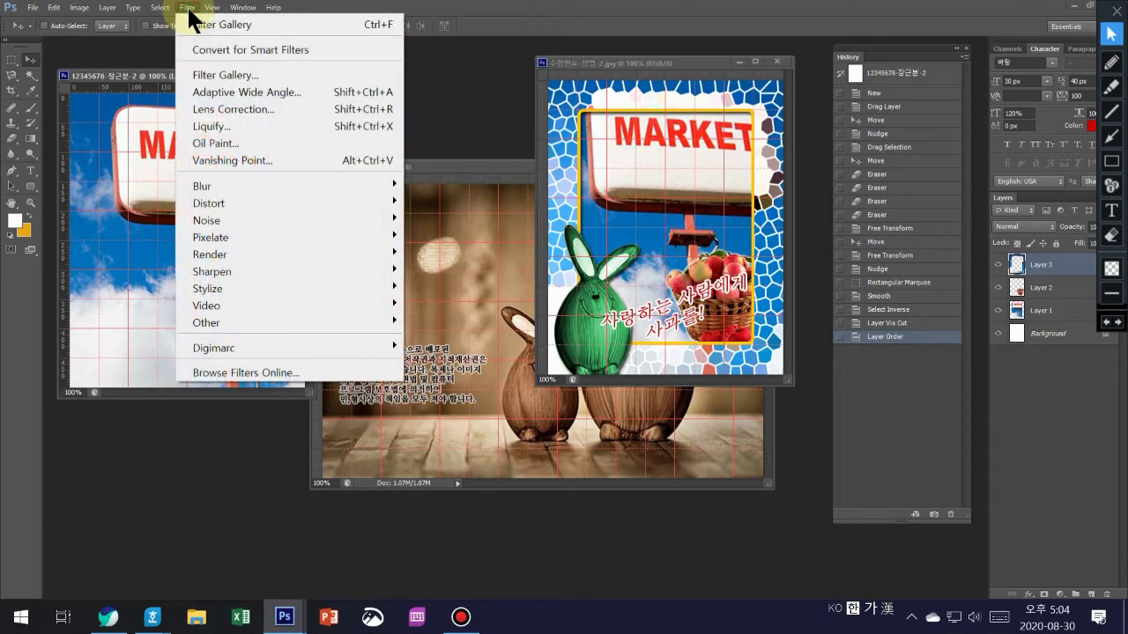
pyautogui.click(204, 70)
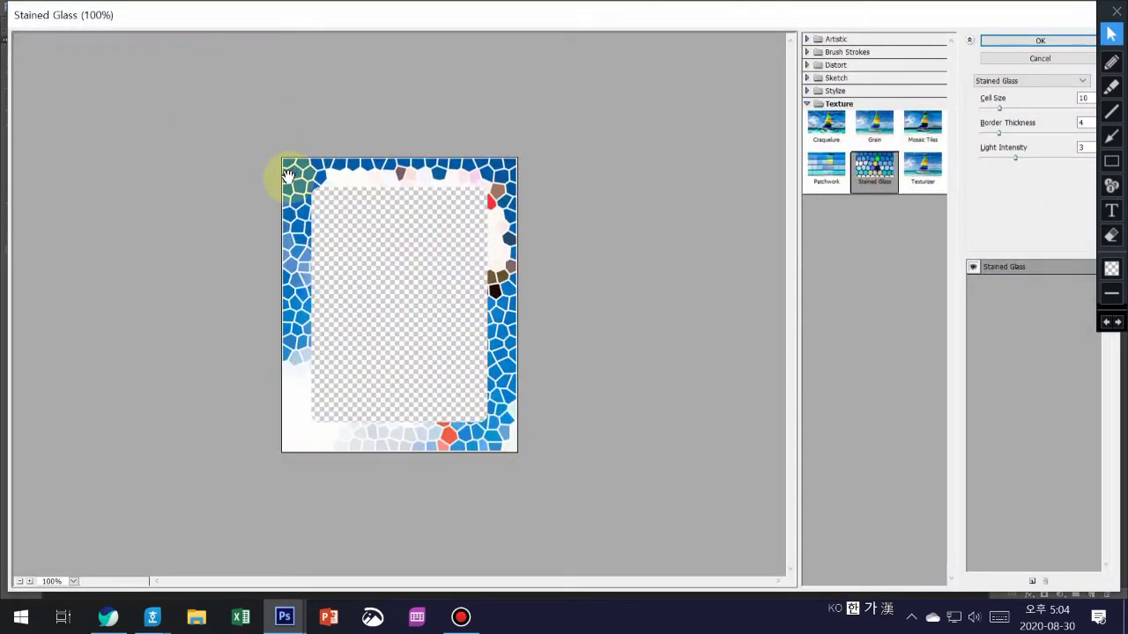
pyautogui.click(1036, 41)
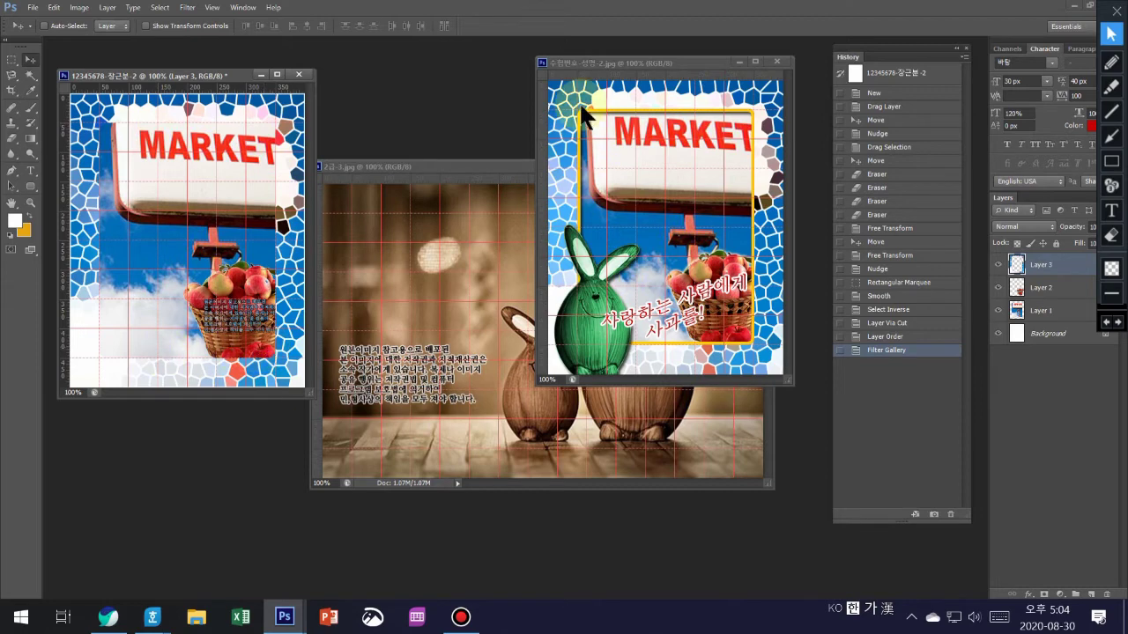
# - Give Layer 3 a 5 px #ffcc00 yellow stroke and enable a drop shadow
pyautogui.click(1081, 268)
pyautogui.doubleClick(1081, 265)
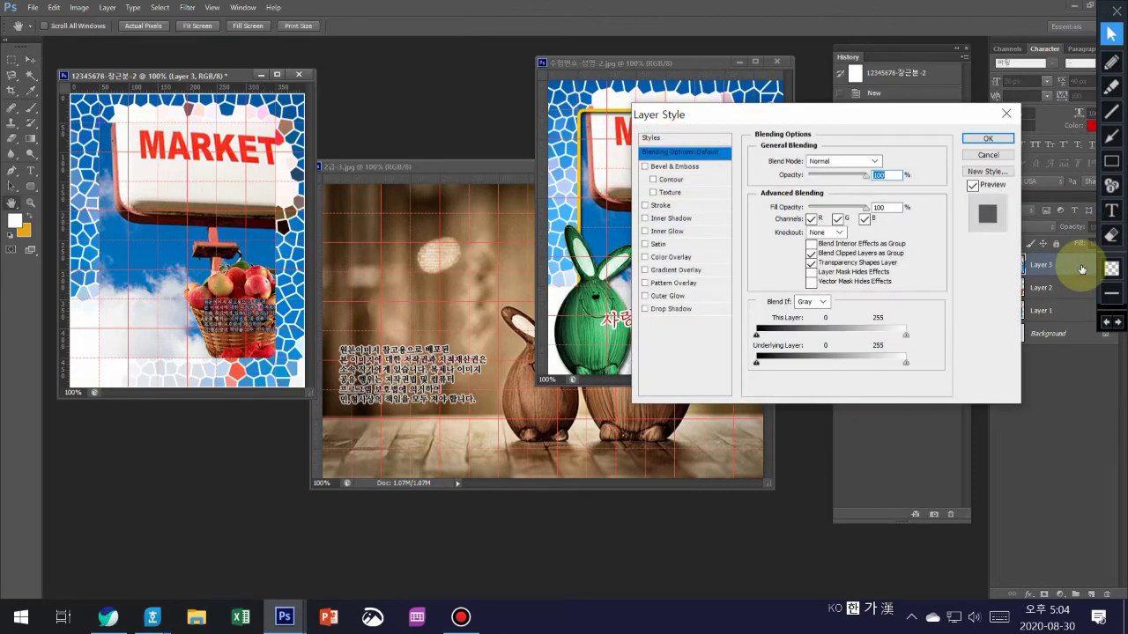
pyautogui.click(669, 206)
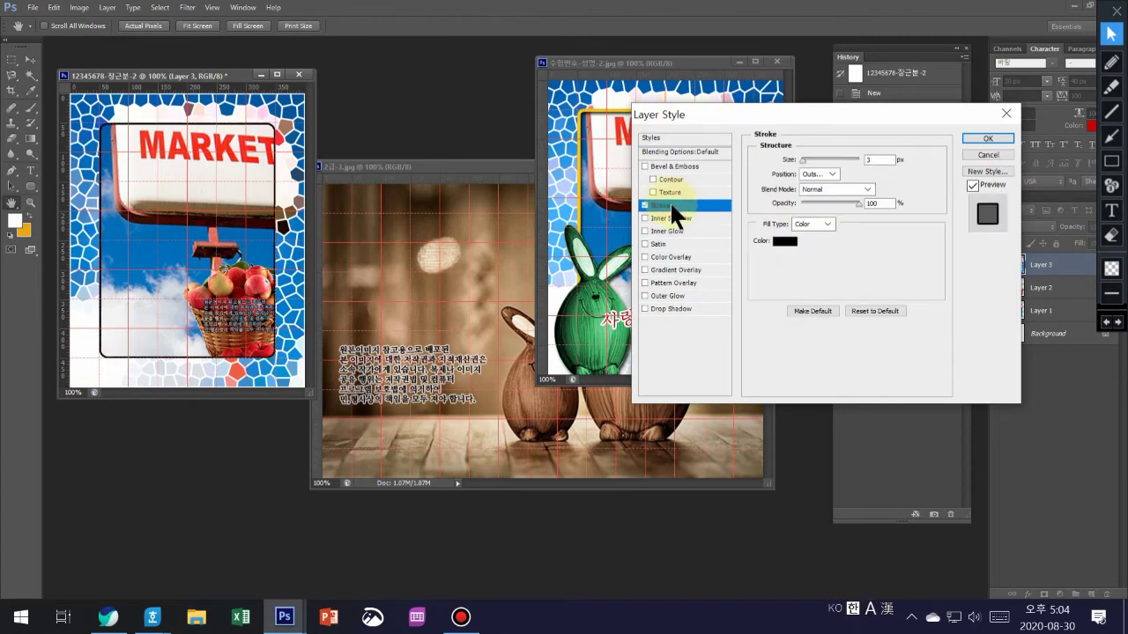
pyautogui.click(783, 240)
pyautogui.doubleClick(375, 533)
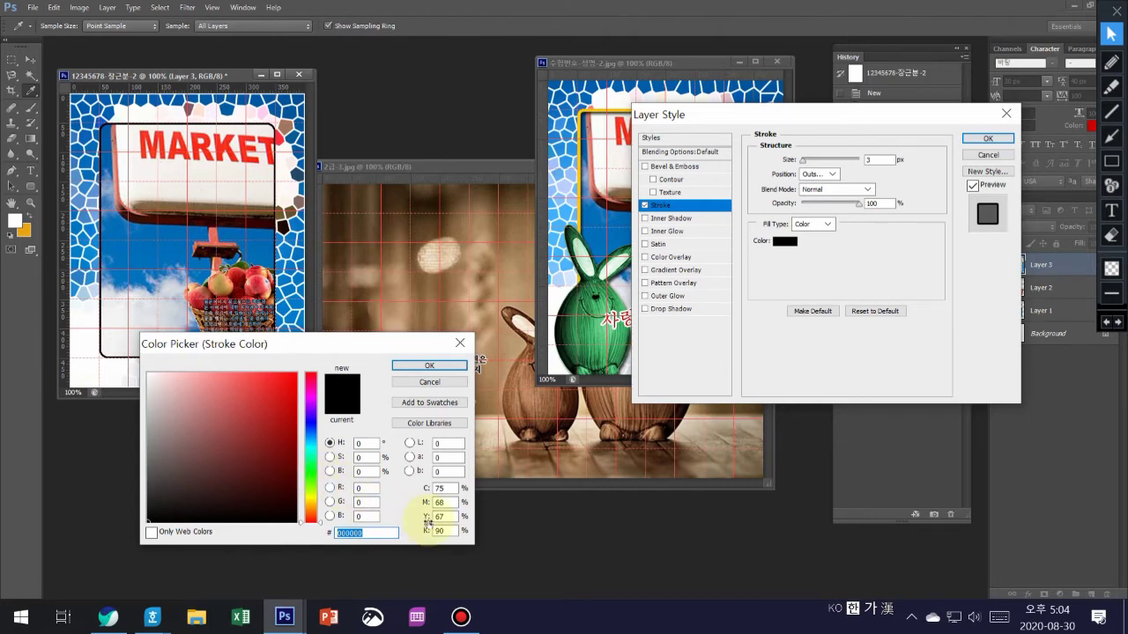
pyautogui.press('BackSpace')
pyautogui.press('Hangul')
pyautogui.write('ff')
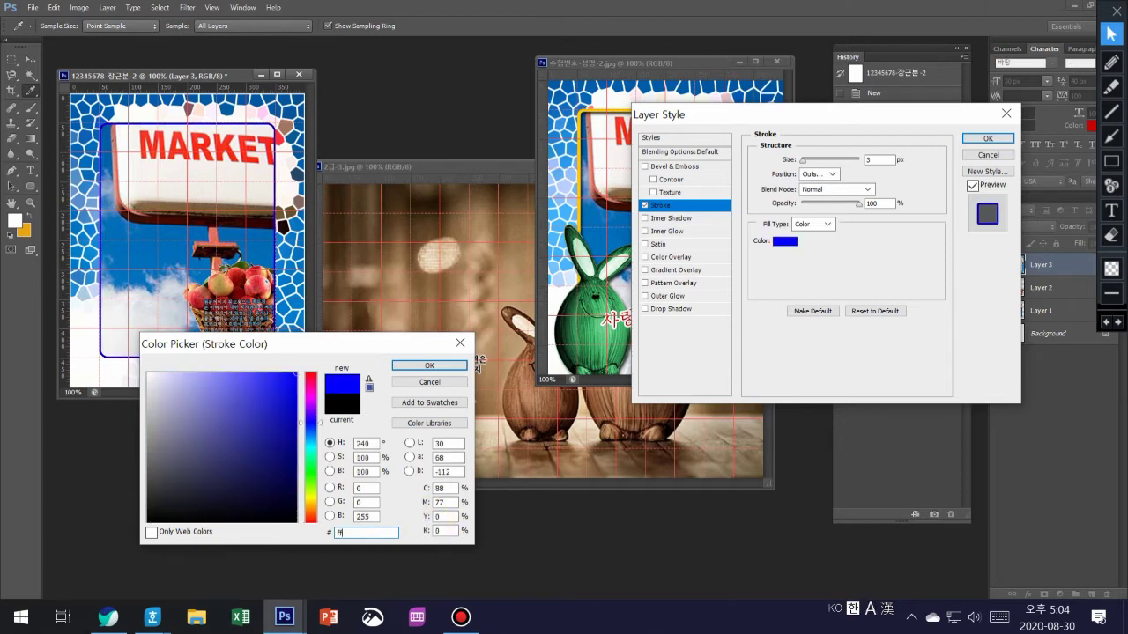
pyautogui.write('cc00')
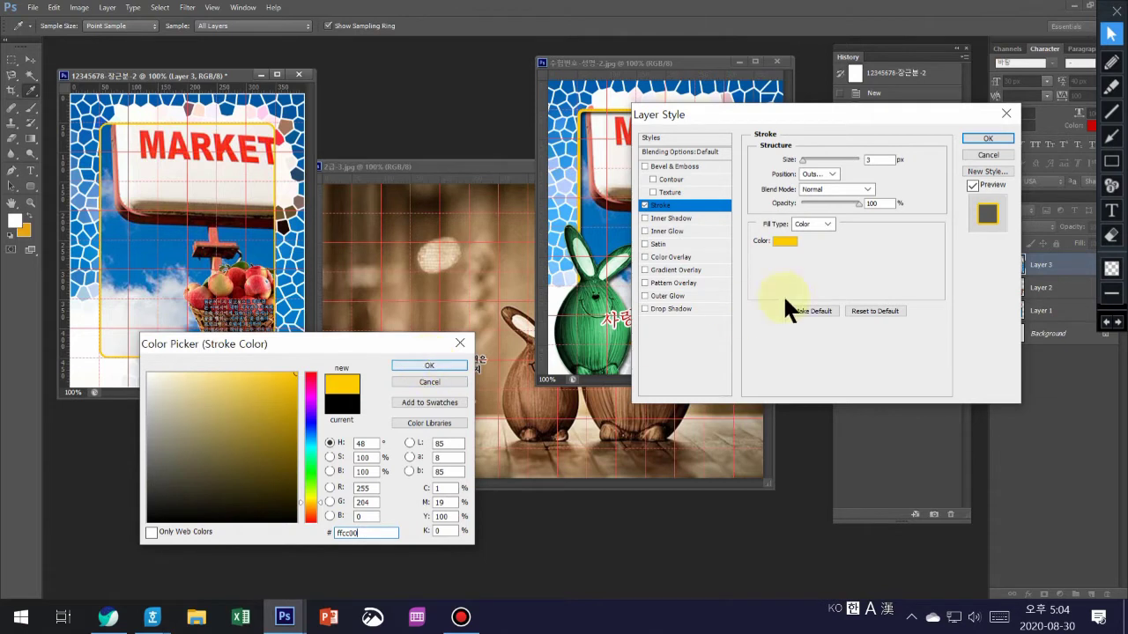
pyautogui.click(429, 365)
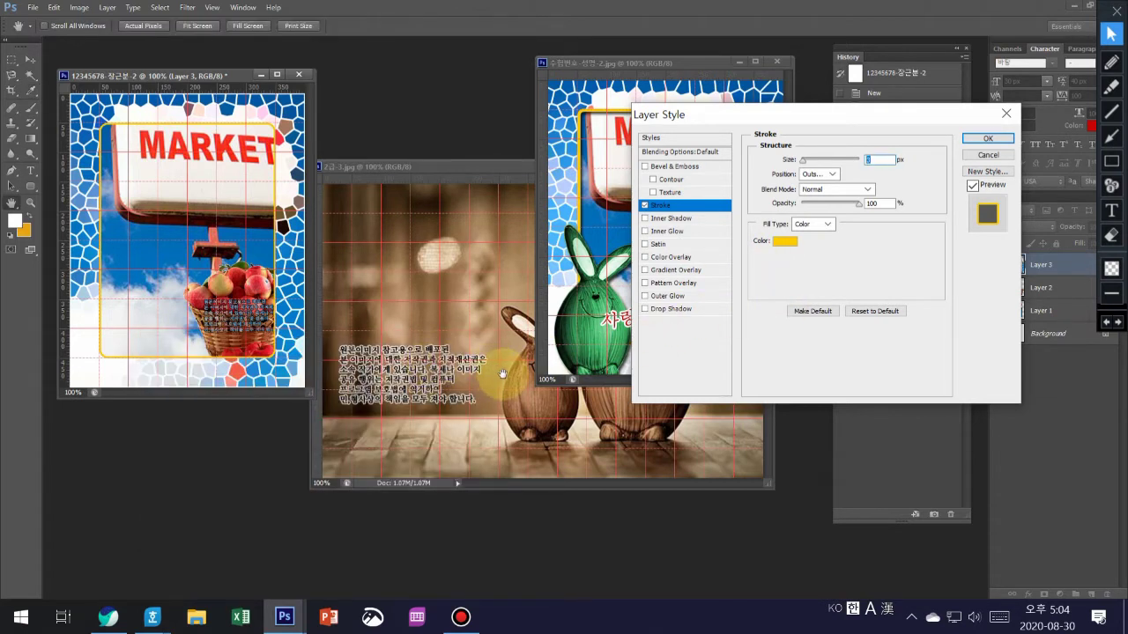
pyautogui.write('5')
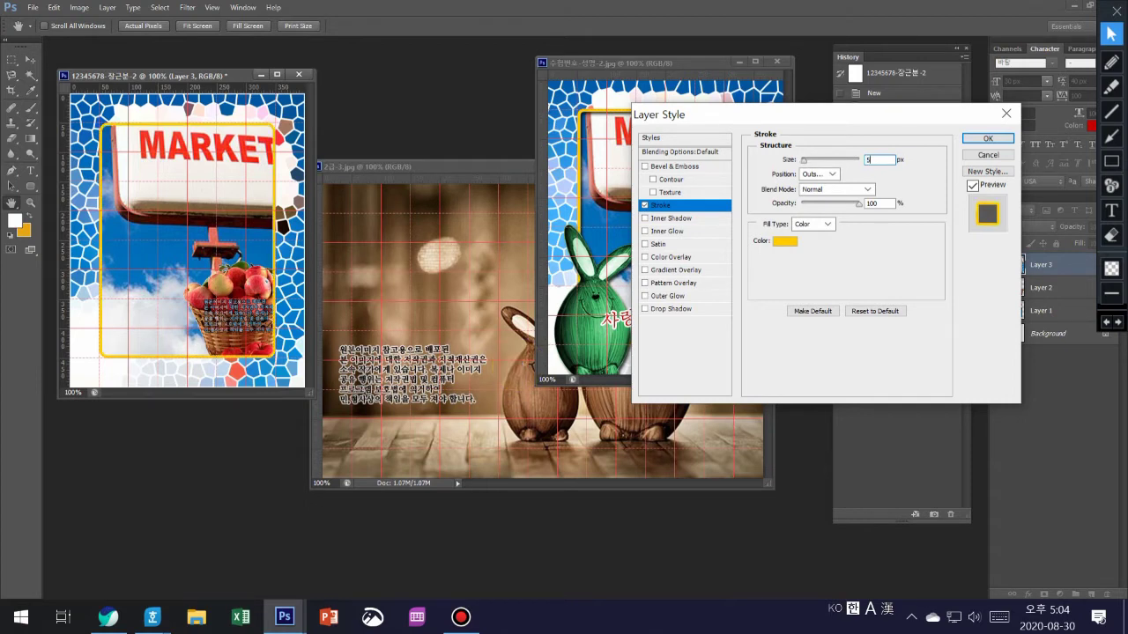
pyautogui.click(676, 309)
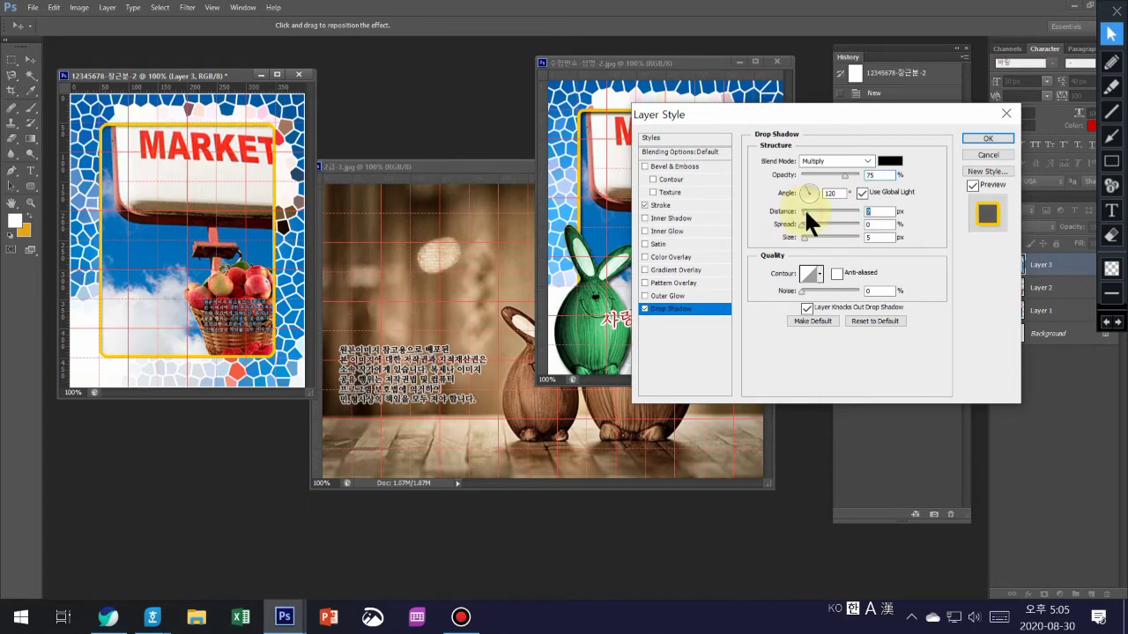
# - Commit Layer 3's drop shadow at 12 px distance and 135° angle, then make Layer 2 active
pyautogui.moveTo(803, 207); pyautogui.dragTo(807, 209)
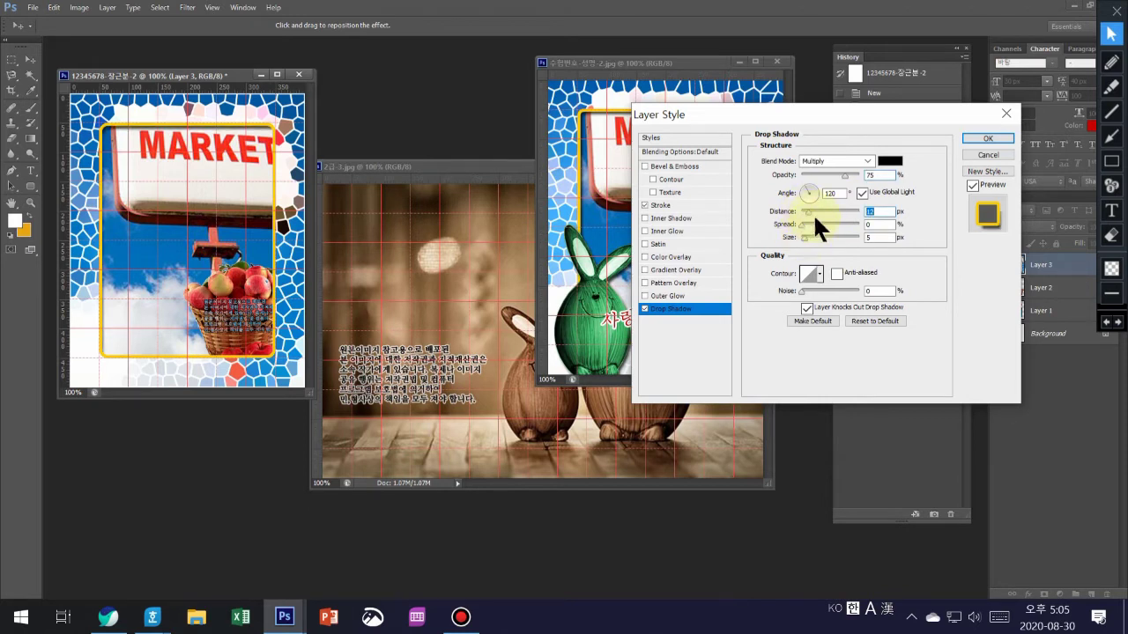
pyautogui.click(799, 187)
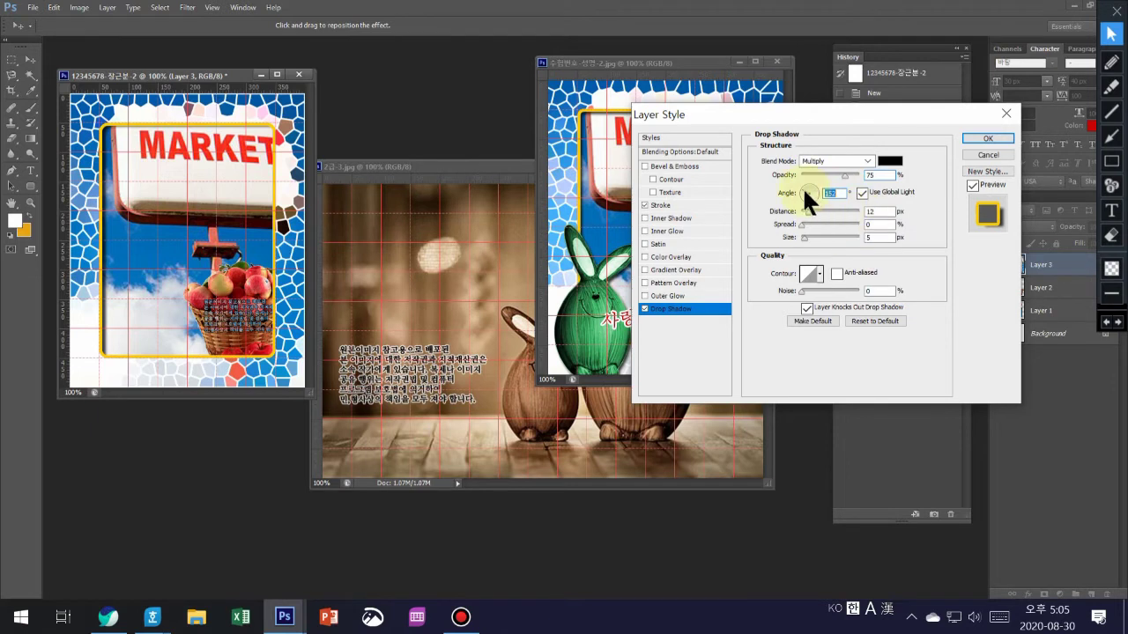
pyautogui.click(801, 183)
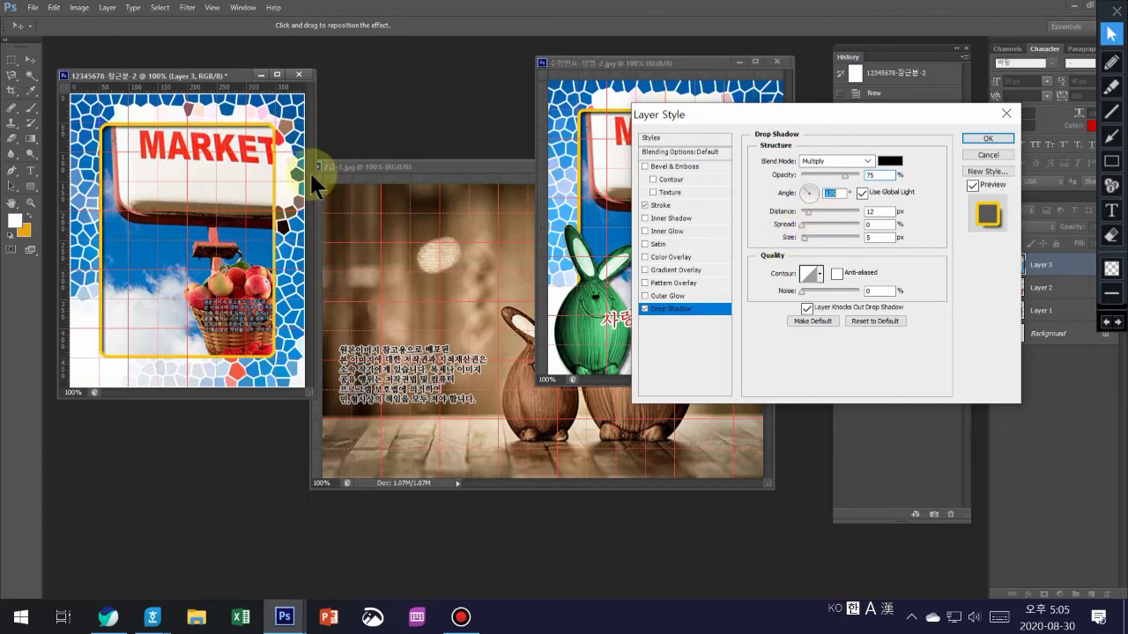
pyautogui.click(985, 138)
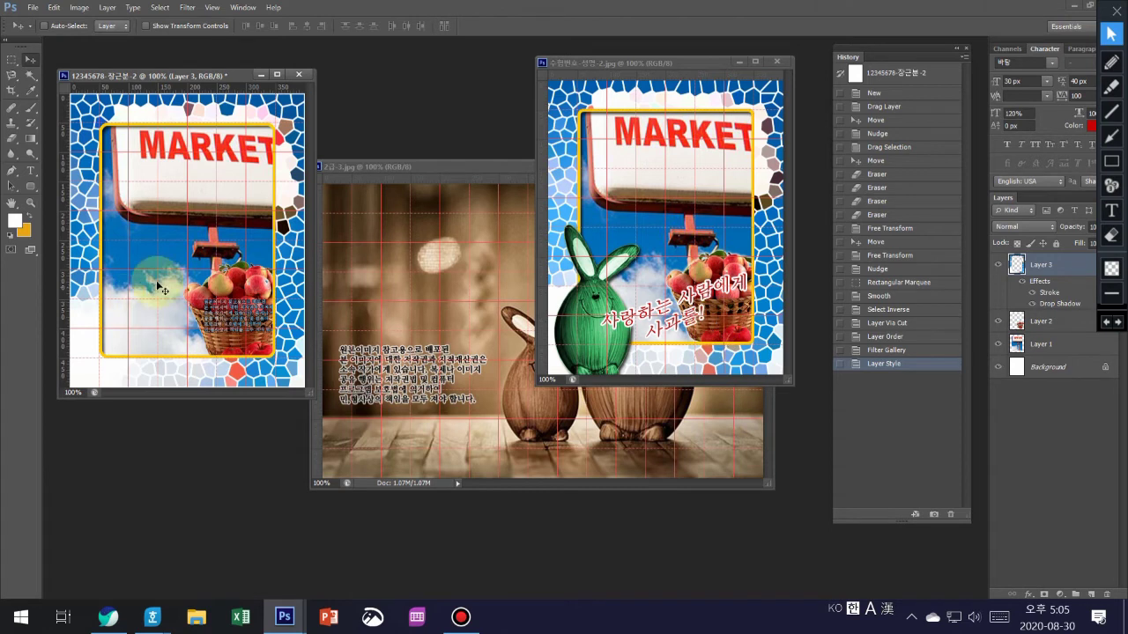
pyautogui.click(235, 288)
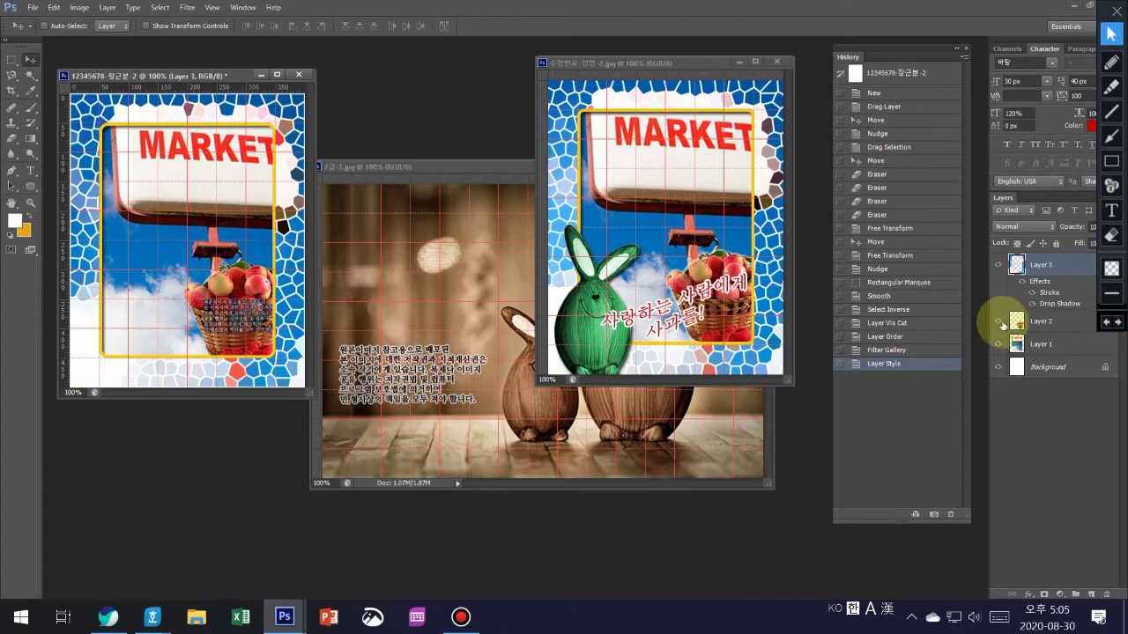
pyautogui.click(1060, 323)
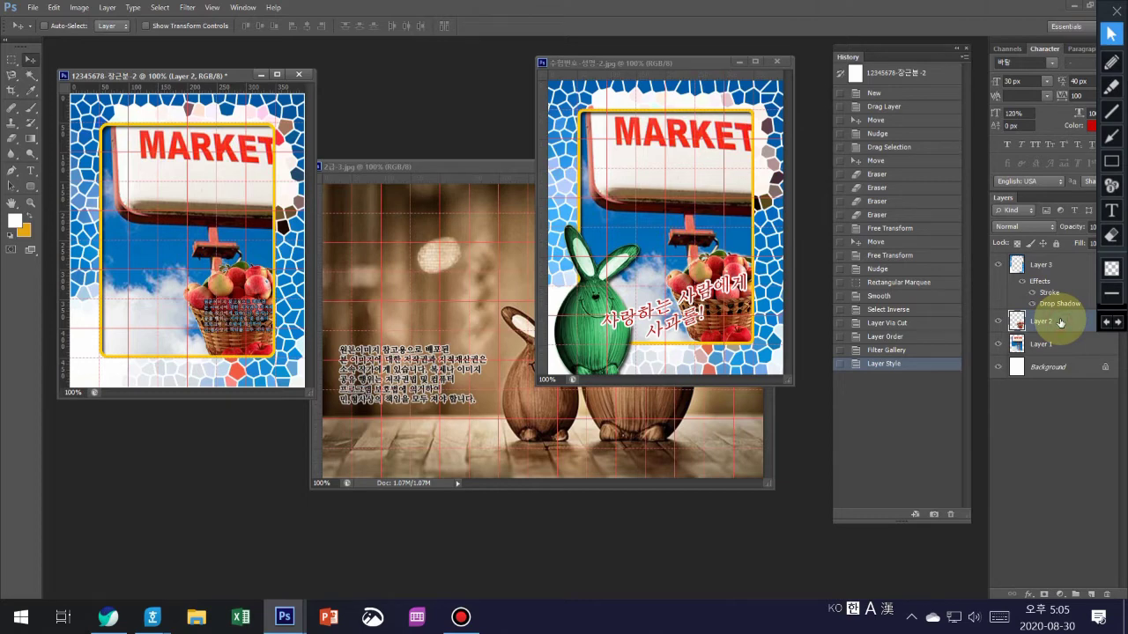
# - Add an outer glow to Layer 2's apple basket, then bring 2급-3.jpg to the front
pyautogui.doubleClick(1060, 322)
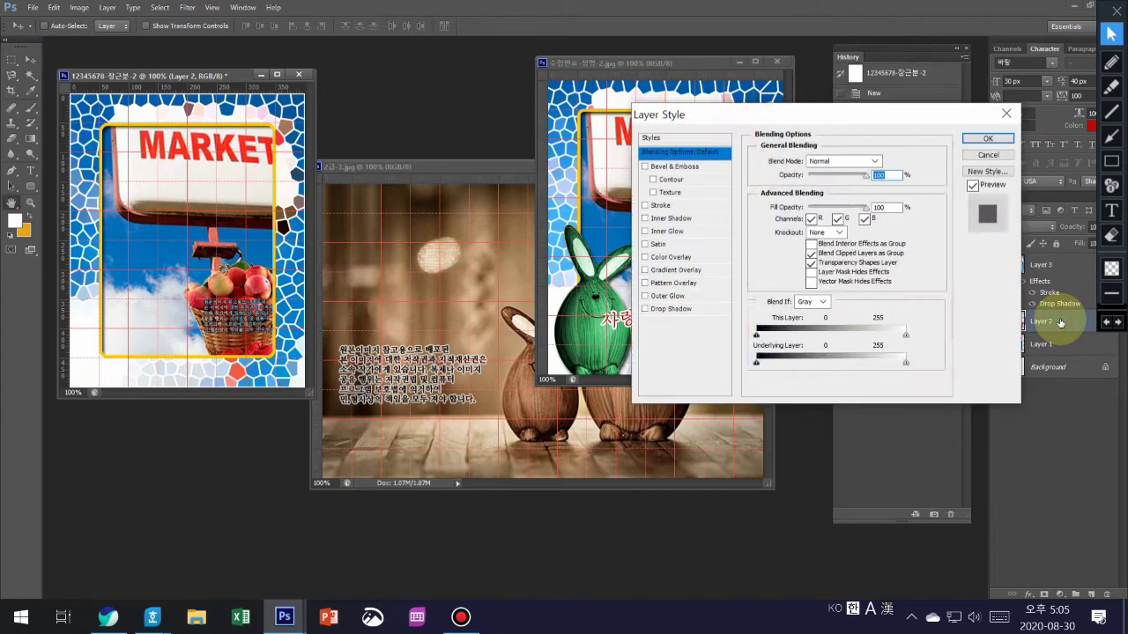
pyautogui.click(667, 292)
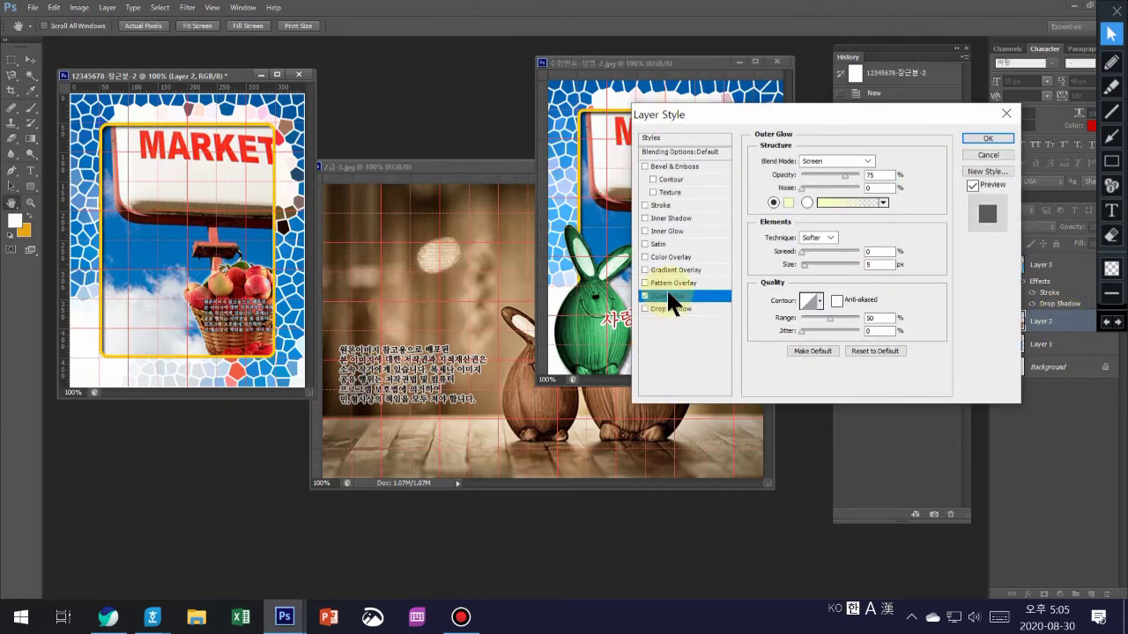
pyautogui.click(988, 138)
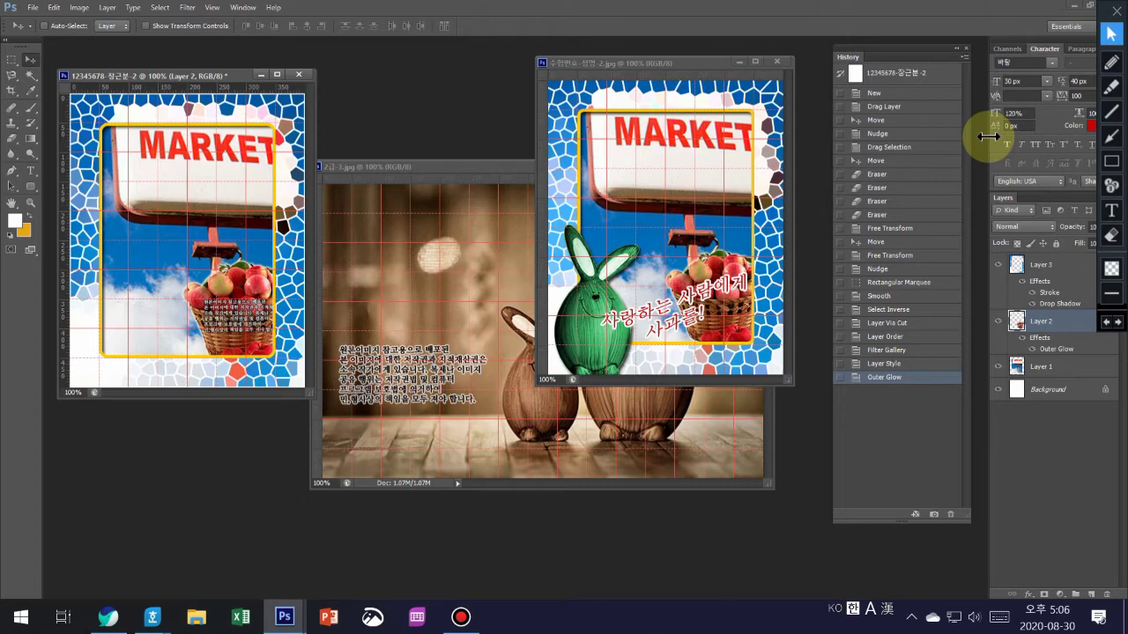
pyautogui.click(469, 168)
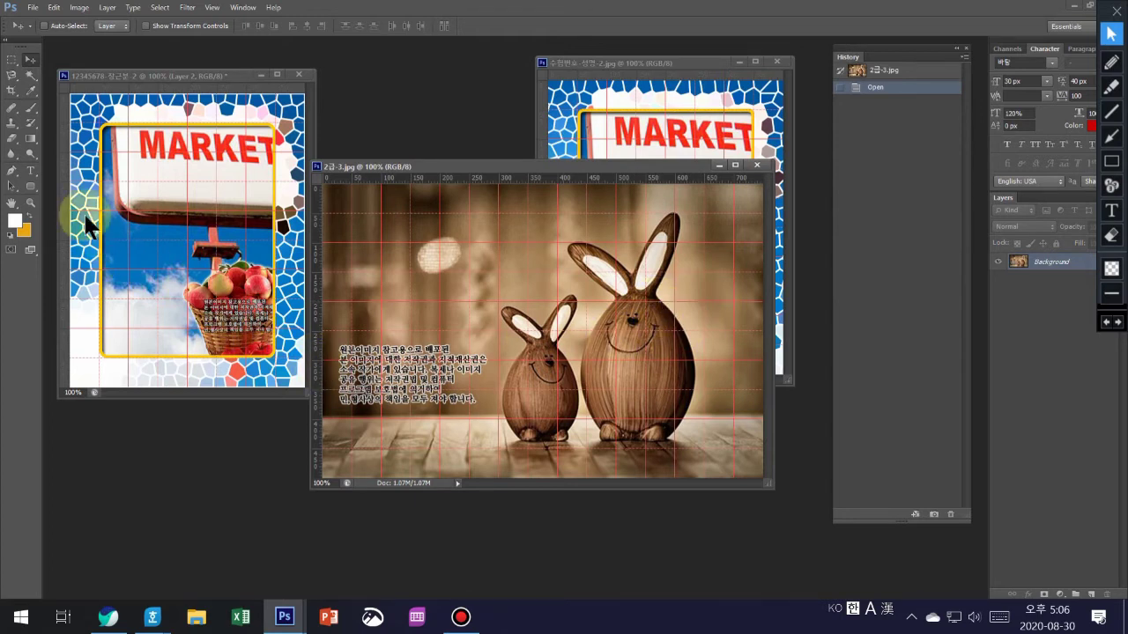
# - Select the larger wooden bunny in 2급-3.jpg by tracing it with the Magnetic Lasso
pyautogui.click(15, 77)
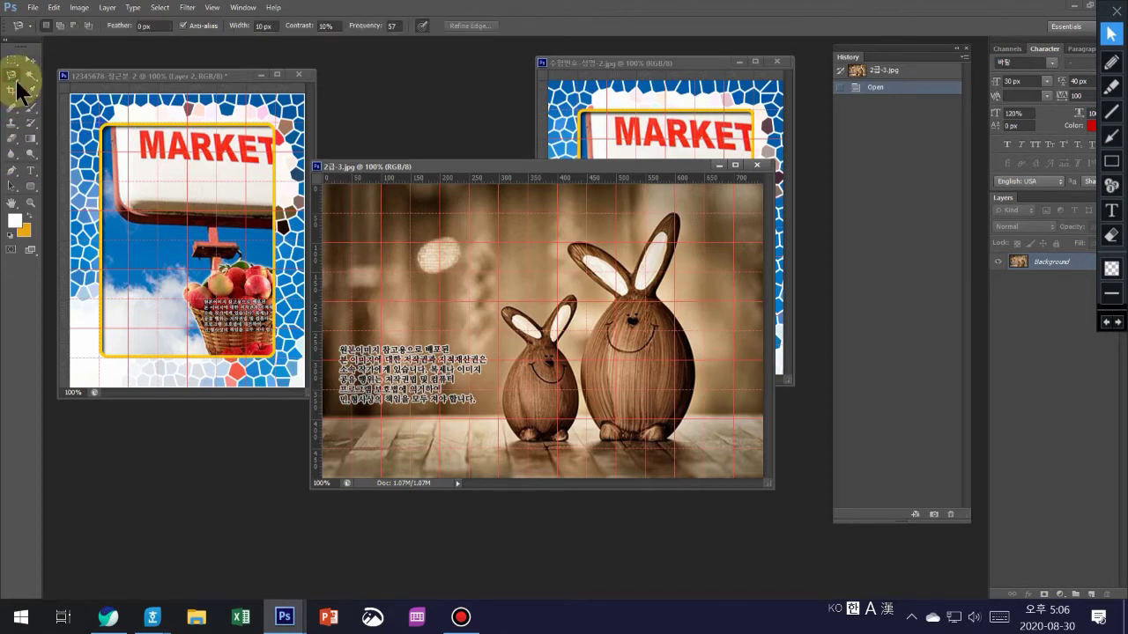
pyautogui.click(16, 81)
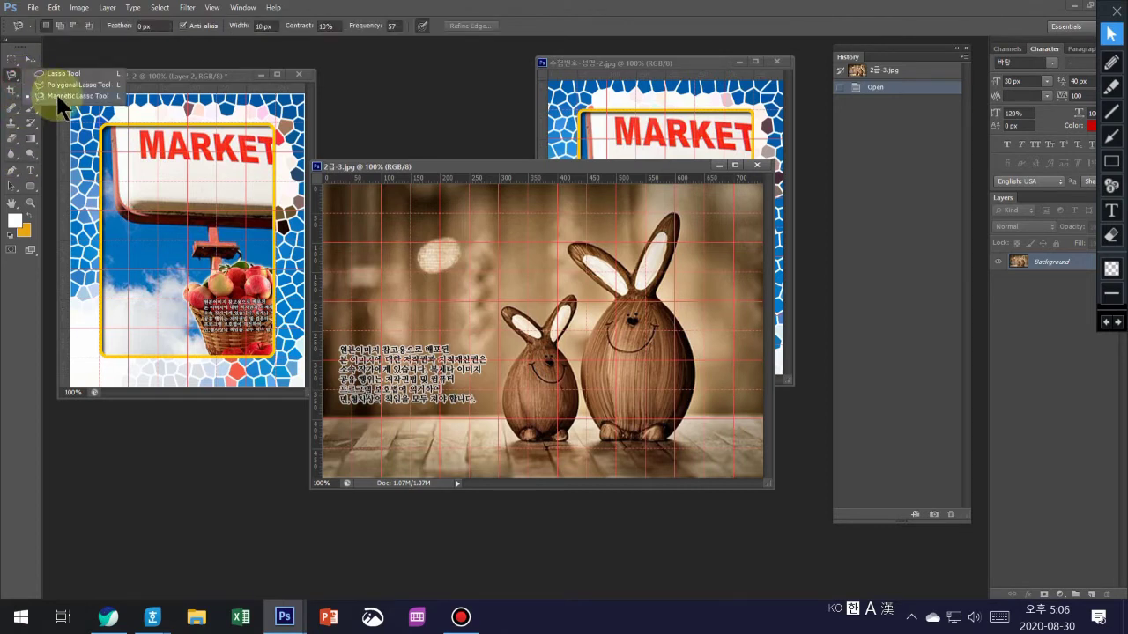
pyautogui.click(66, 93)
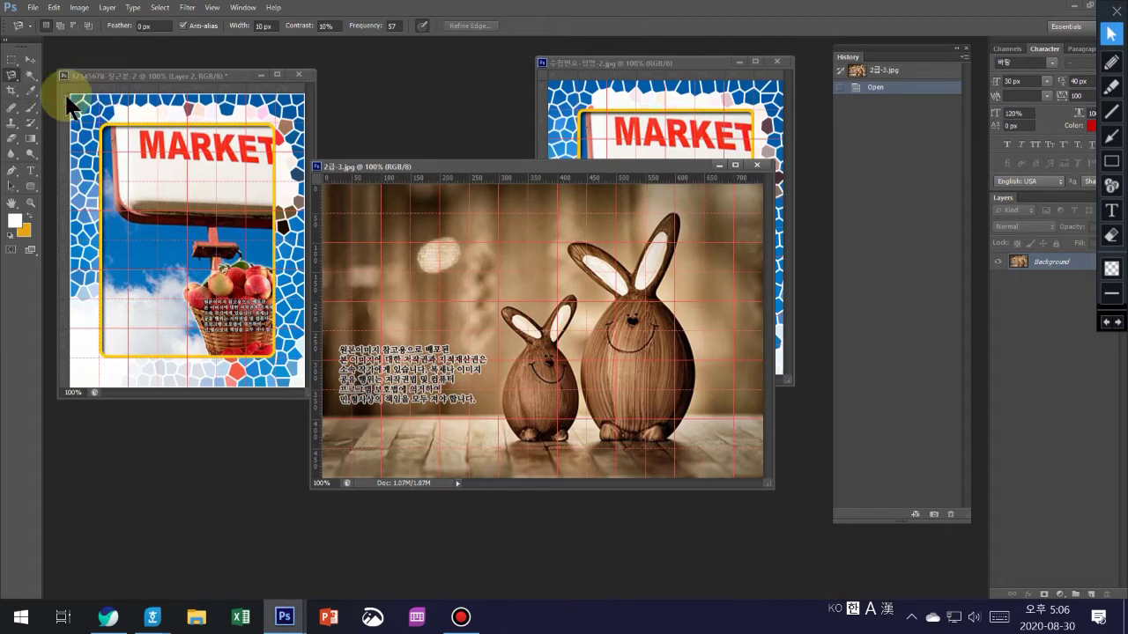
pyautogui.click(608, 447)
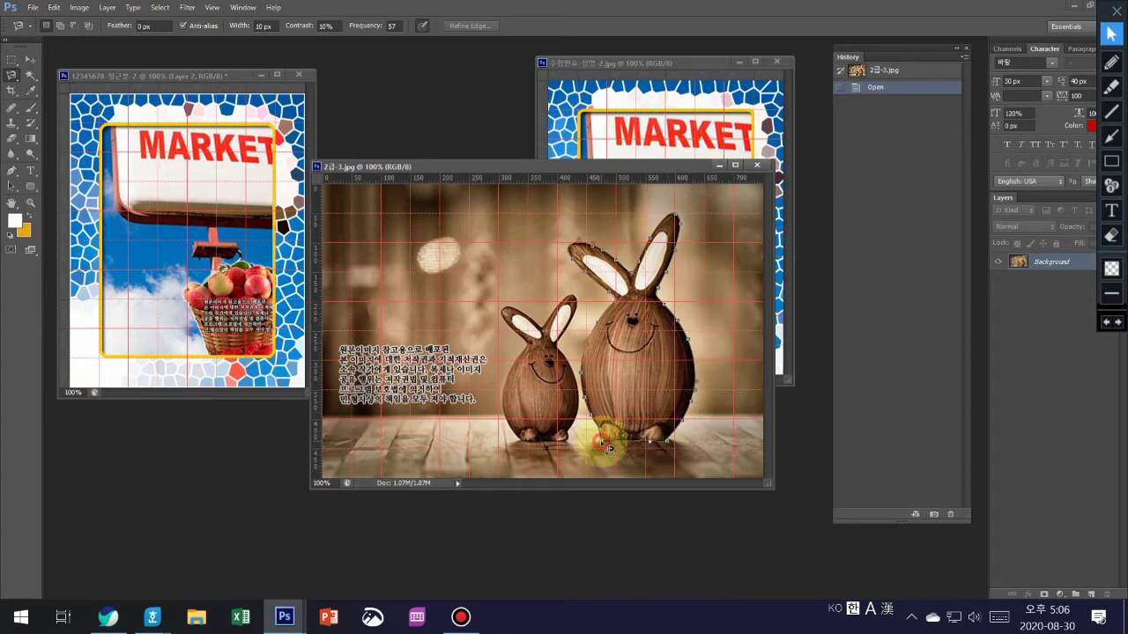
pyautogui.click(606, 442)
pyautogui.click(30, 59)
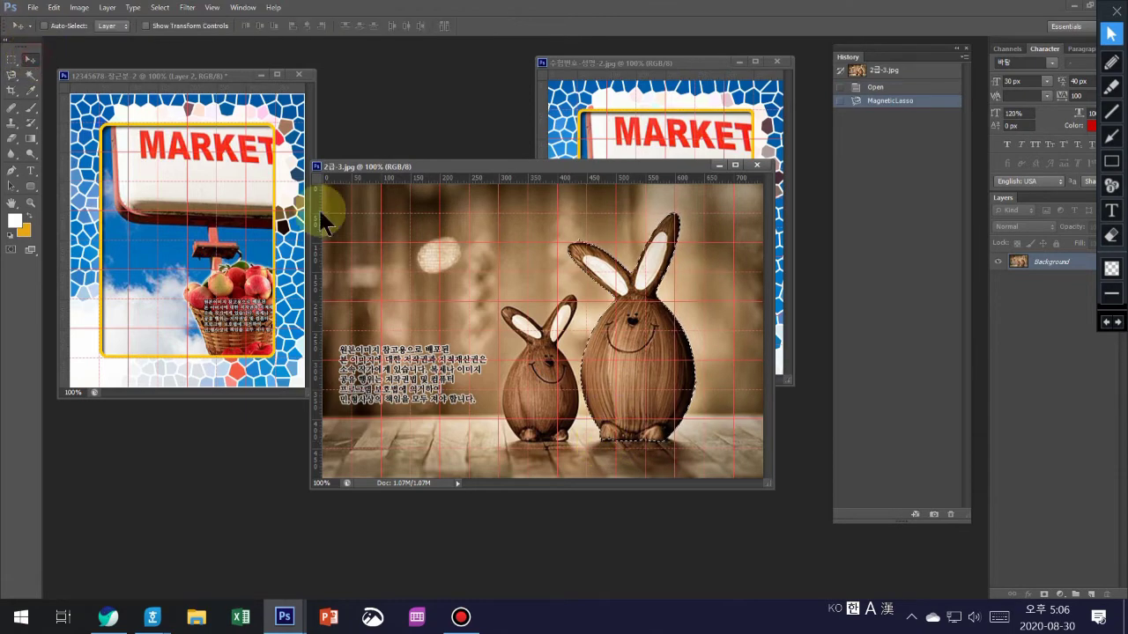
# - Drag the bunny into the poster as Layer 4, move it above Layer 3, and close 2급-3.jpg
pyautogui.moveTo(599, 377); pyautogui.dragTo(128, 325)
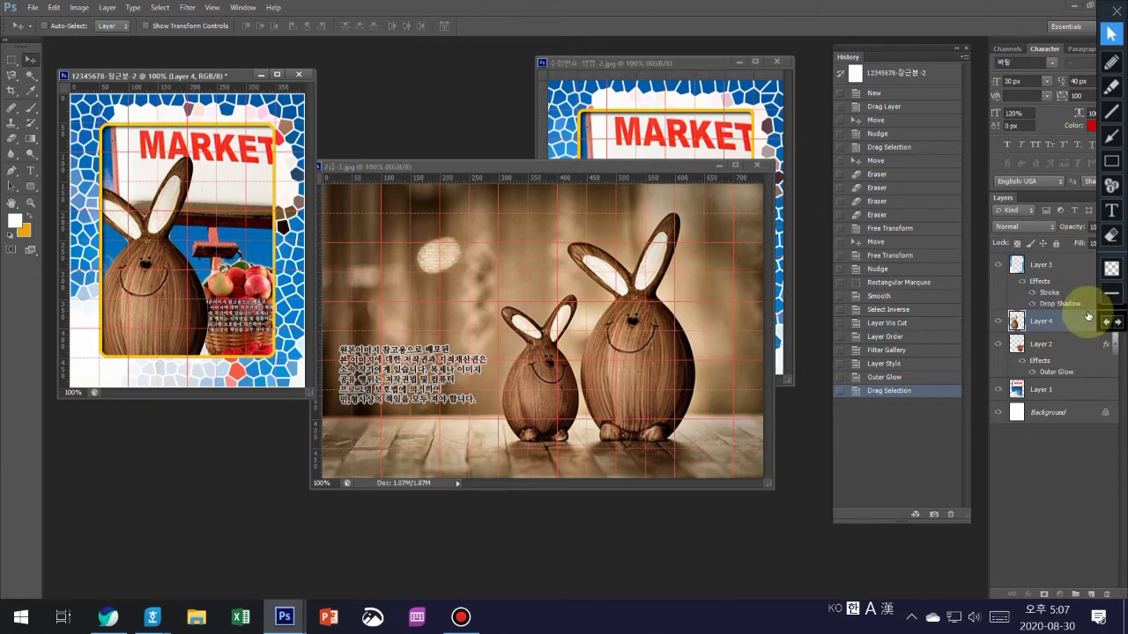
pyautogui.moveTo(1082, 255); pyautogui.dragTo(1083, 259)
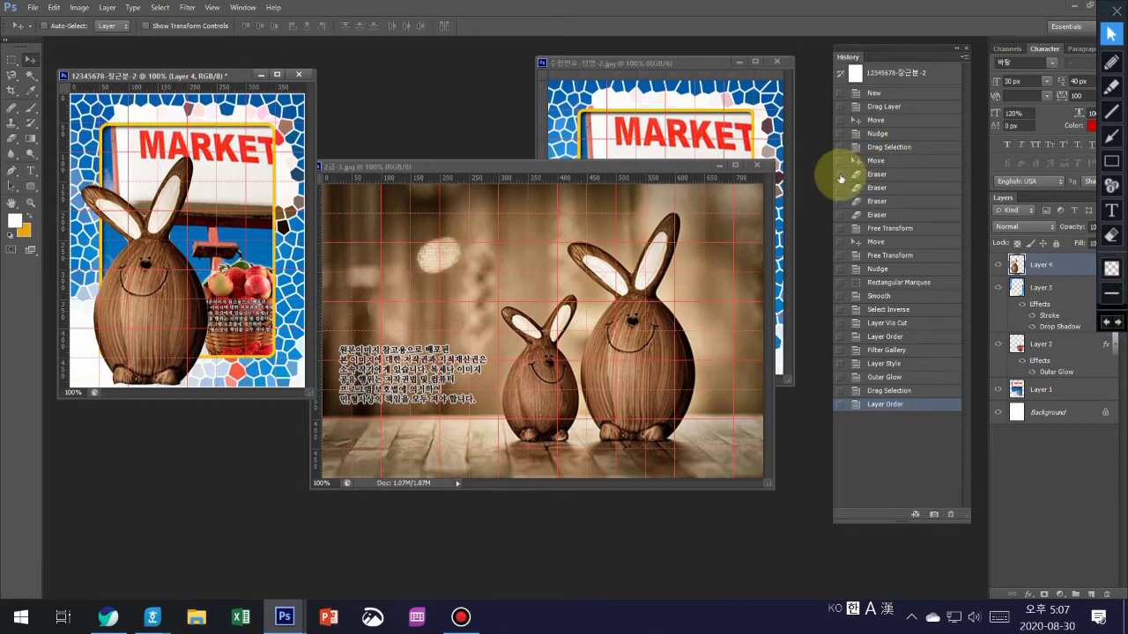
pyautogui.click(756, 166)
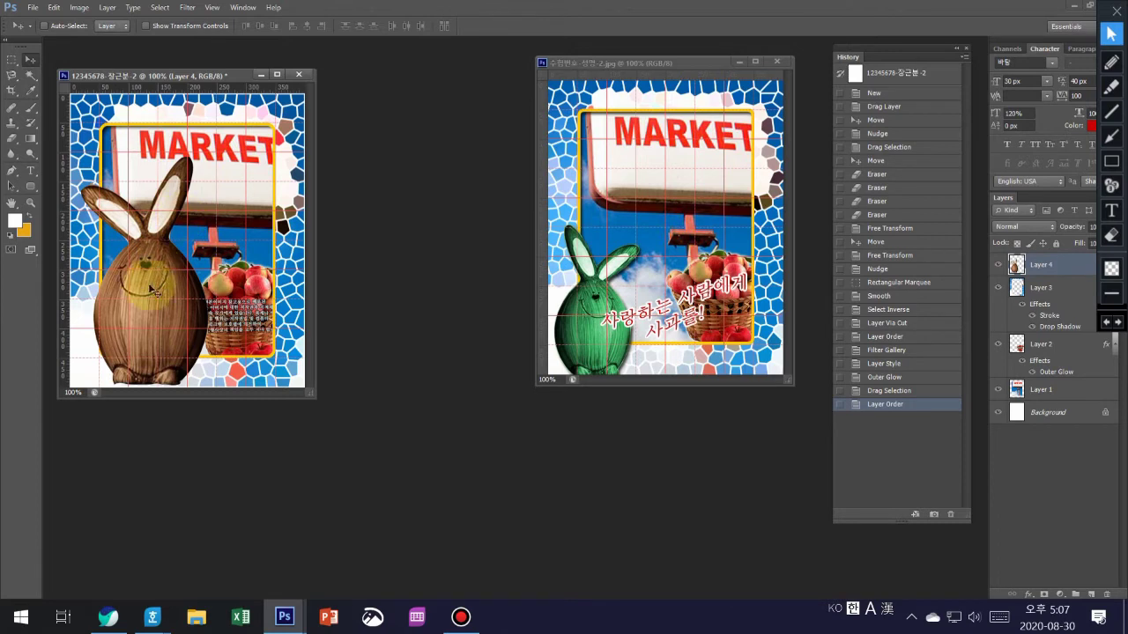
# - Scale the bunny to about 64%, flip it horizontally, and nudge it into the lower-left corner
pyautogui.hotkey('ctrl', 't')
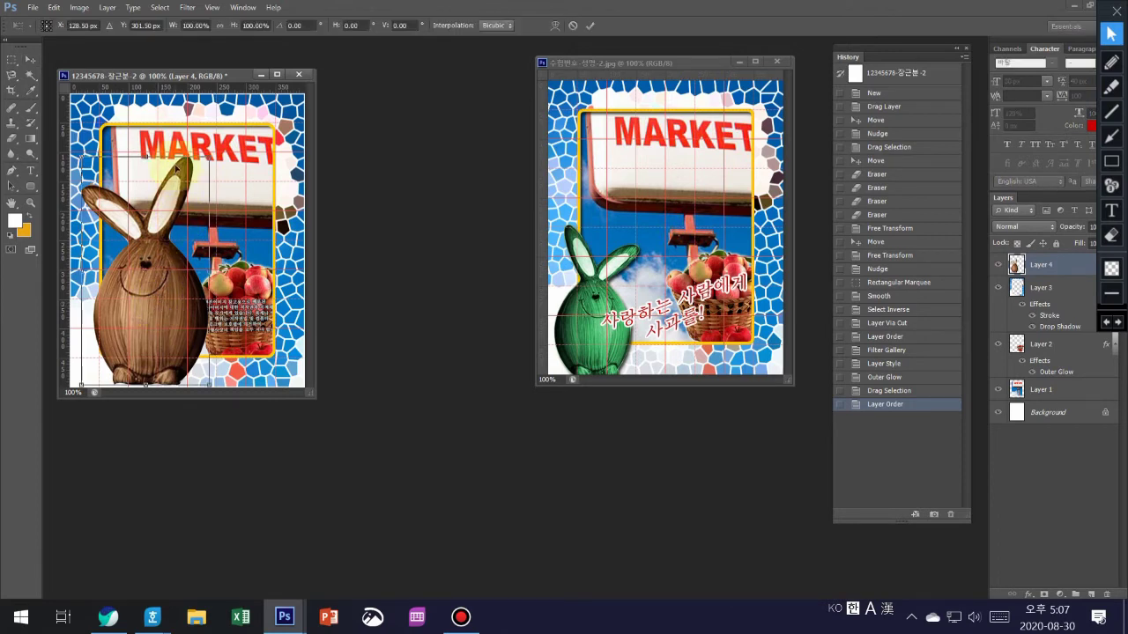
pyautogui.moveTo(210, 157); pyautogui.dragTo(163, 238)
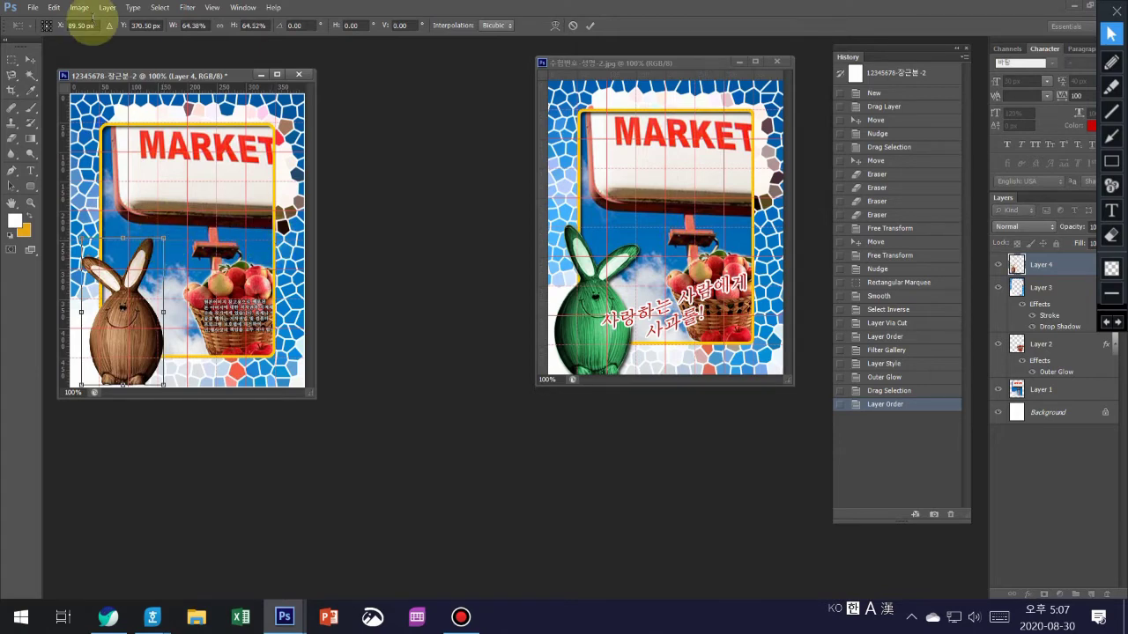
pyautogui.click(54, 7)
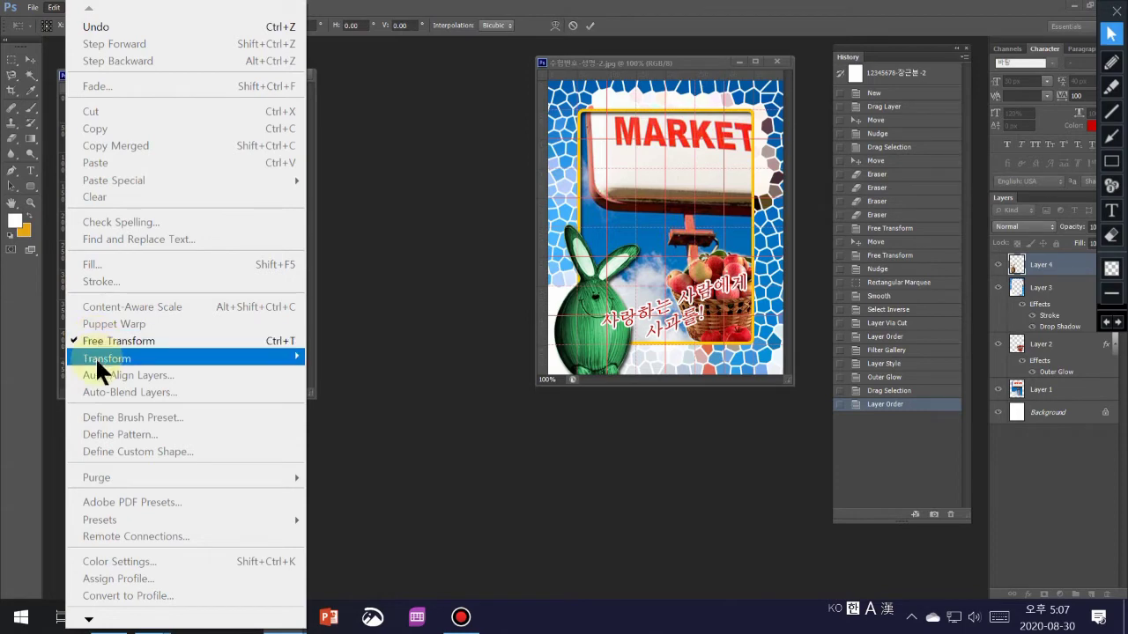
pyautogui.moveTo(95, 355)
pyautogui.click(385, 556)
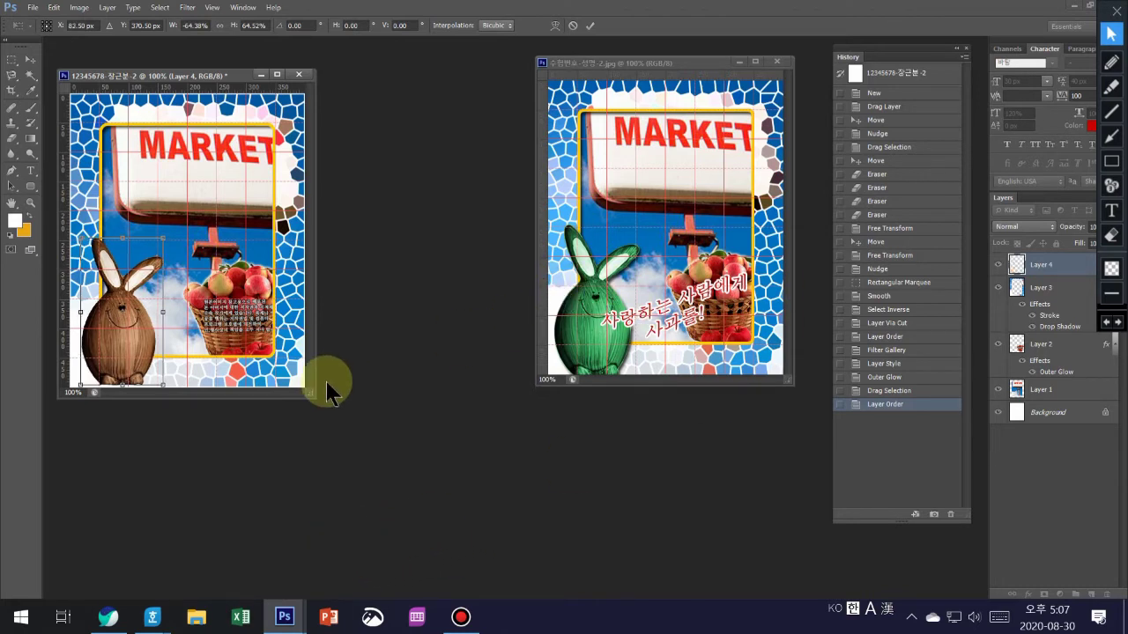
pyautogui.hotkey('shift', 'Left')
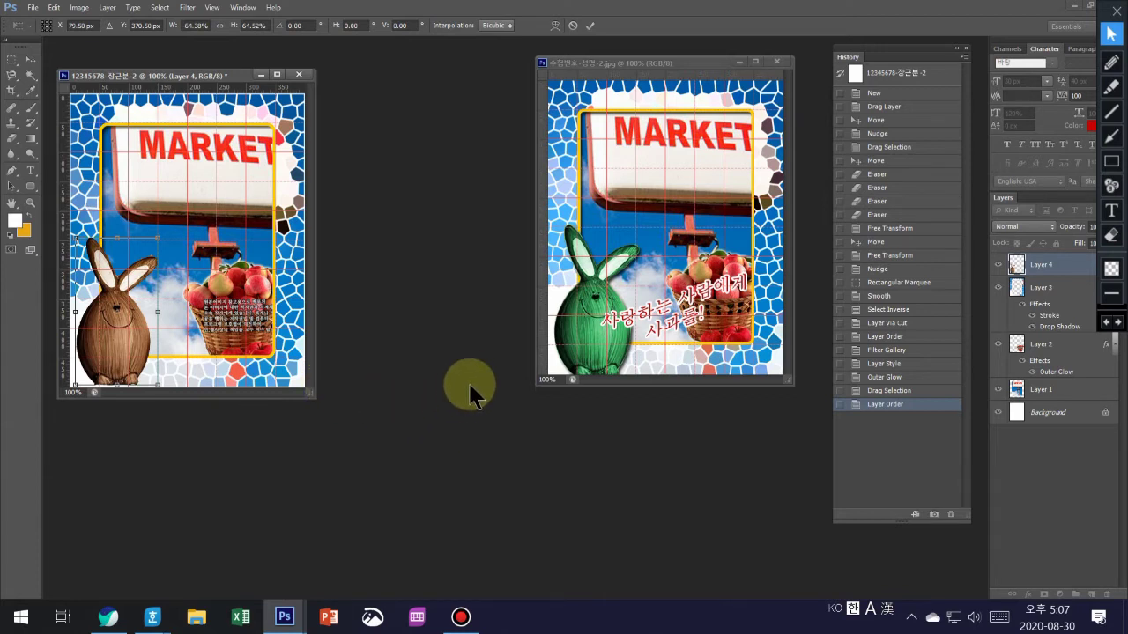
pyautogui.press('Down')
pyautogui.press('Down')
pyautogui.press('Down')
pyautogui.press('Down')
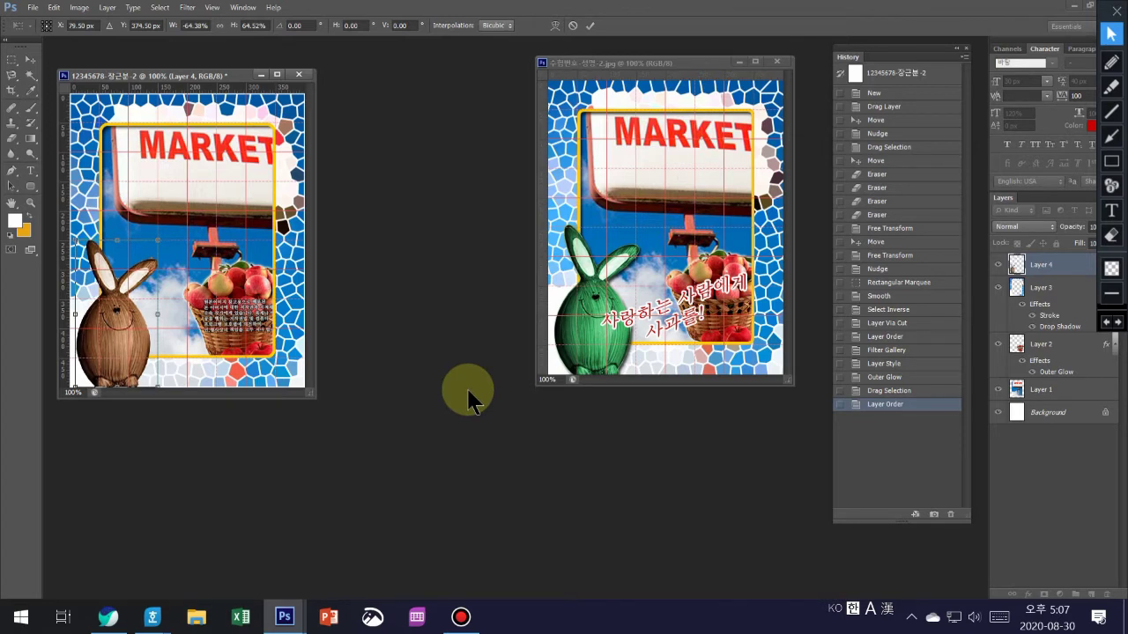
pyautogui.press('Return')
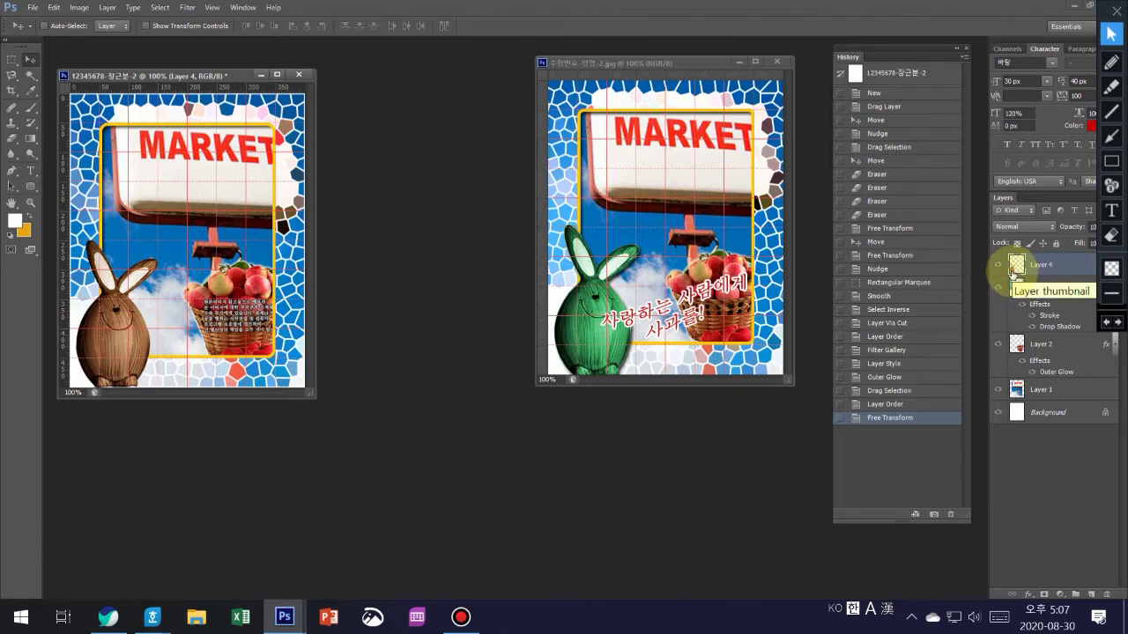
# - Add a colorized Hue/Saturation adjustment at hue about 131 to tint the bunny green
pyautogui.keyDown('ctrl'); pyautogui.click(1014, 272); pyautogui.keyUp('ctrl')
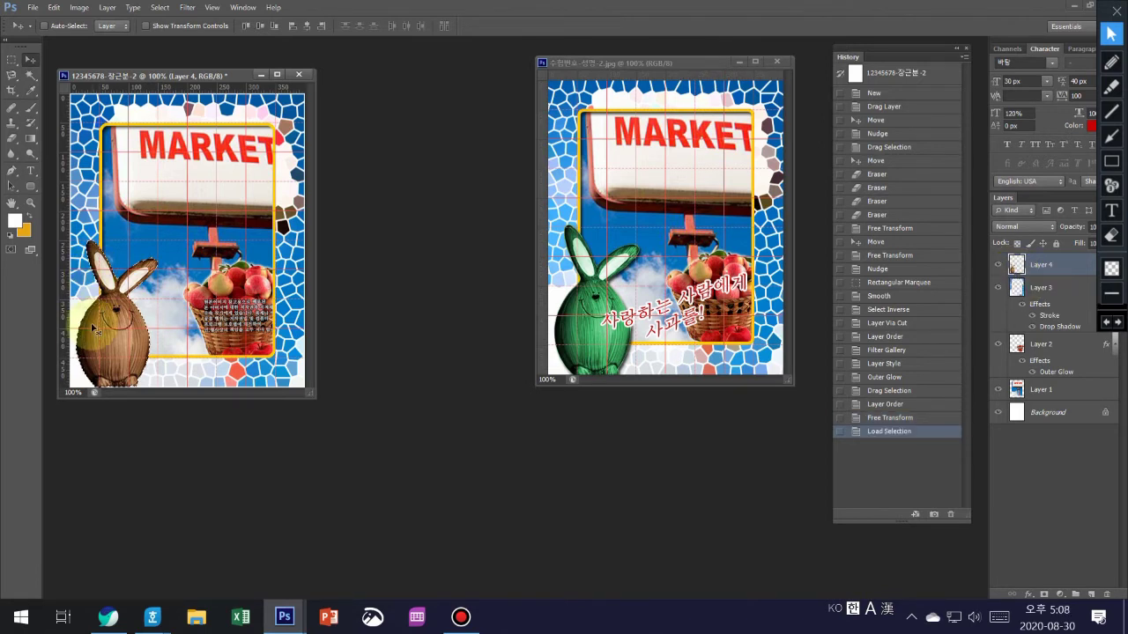
pyautogui.click(1063, 596)
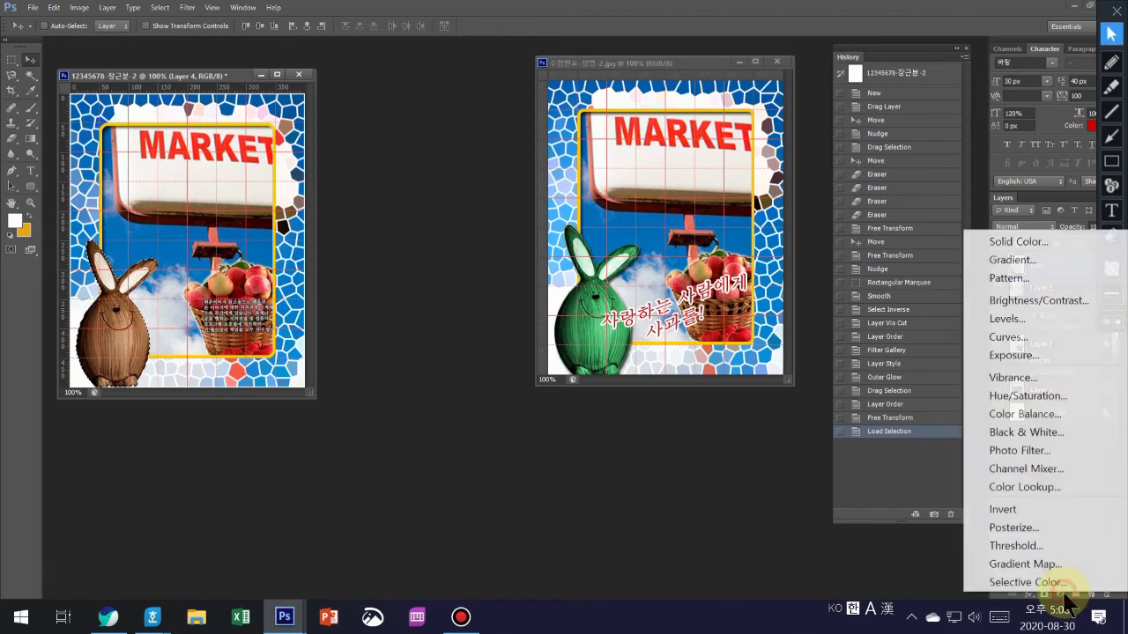
pyautogui.click(1056, 399)
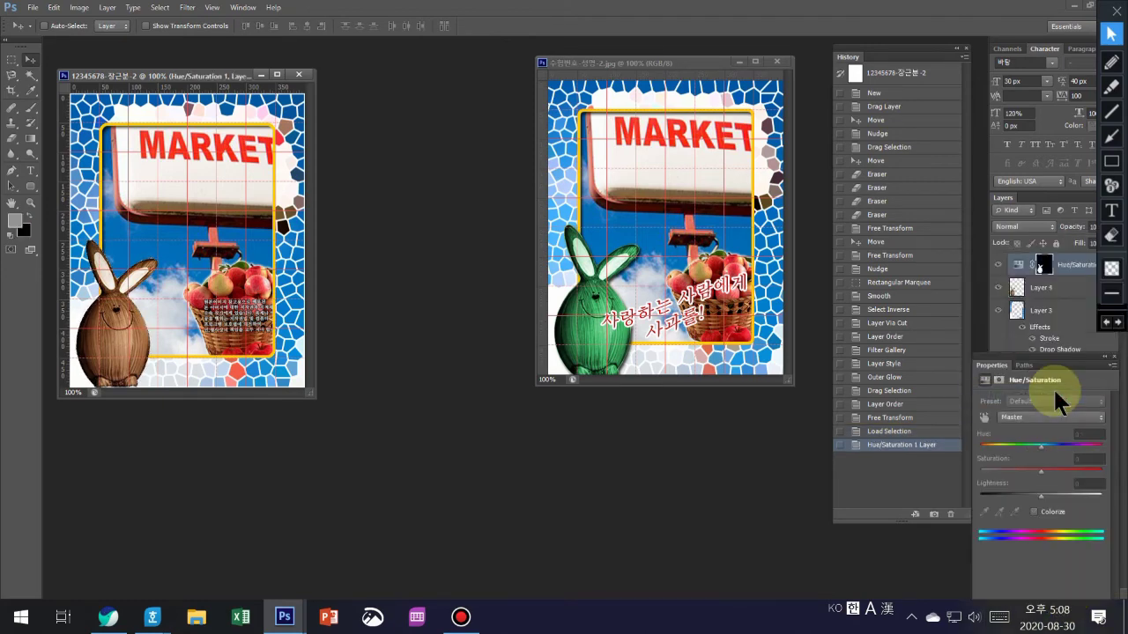
pyautogui.click(1034, 511)
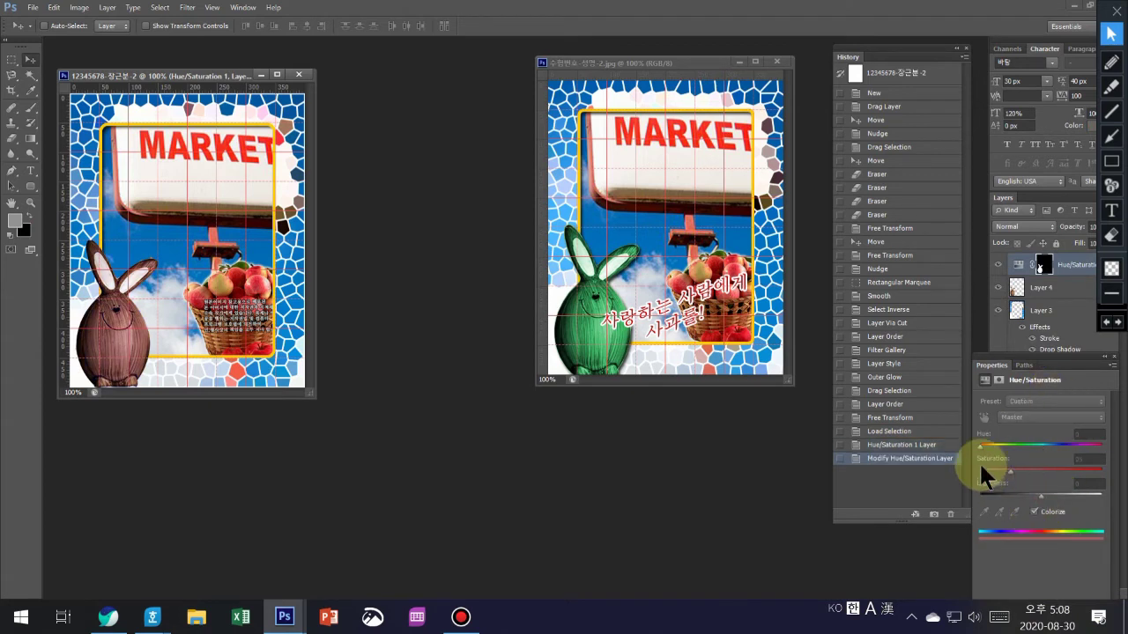
pyautogui.moveTo(979, 445); pyautogui.dragTo(1024, 448)
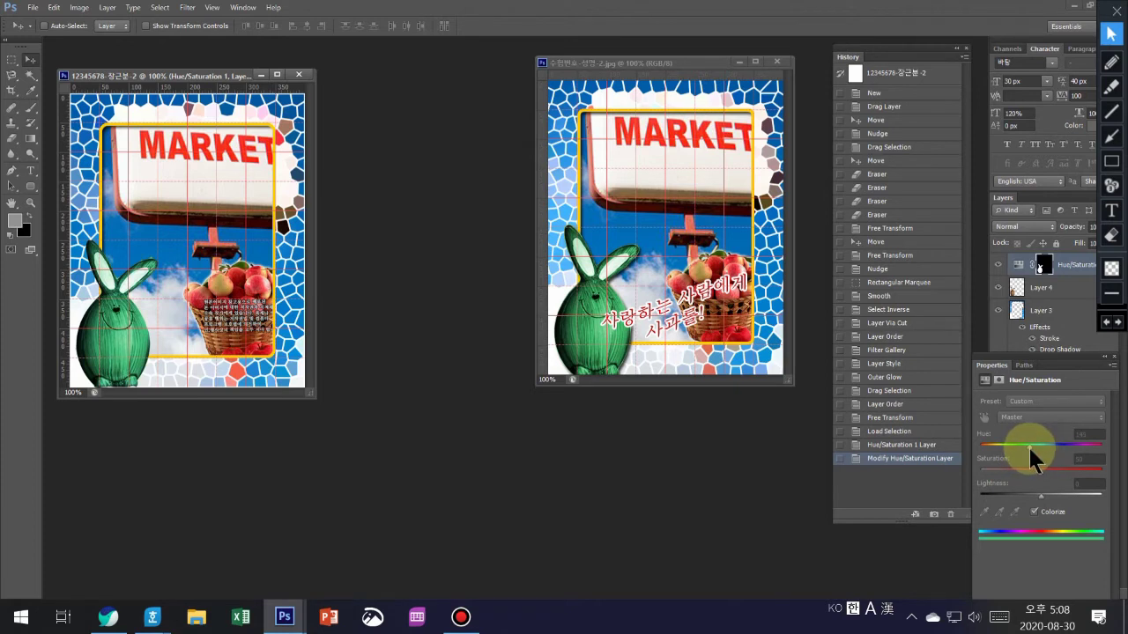
pyautogui.click(1114, 357)
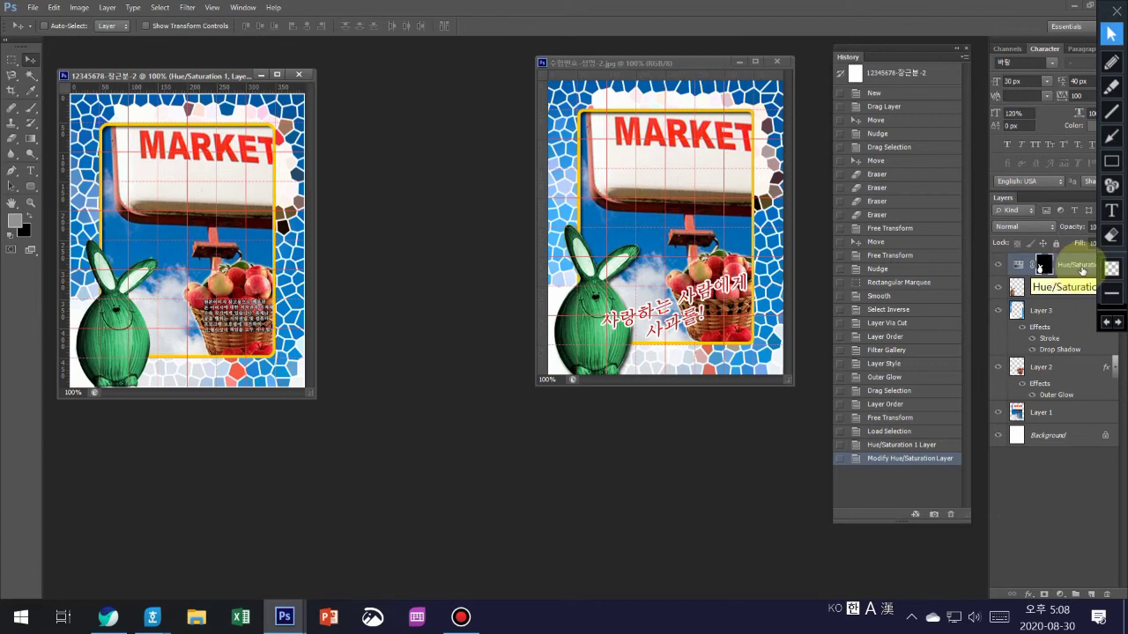
# - Give the Hue/Saturation adjustment layer a drop shadow (75%, 135°, 5 px distance)
pyautogui.click(1082, 270)
pyautogui.doubleClick(1083, 272)
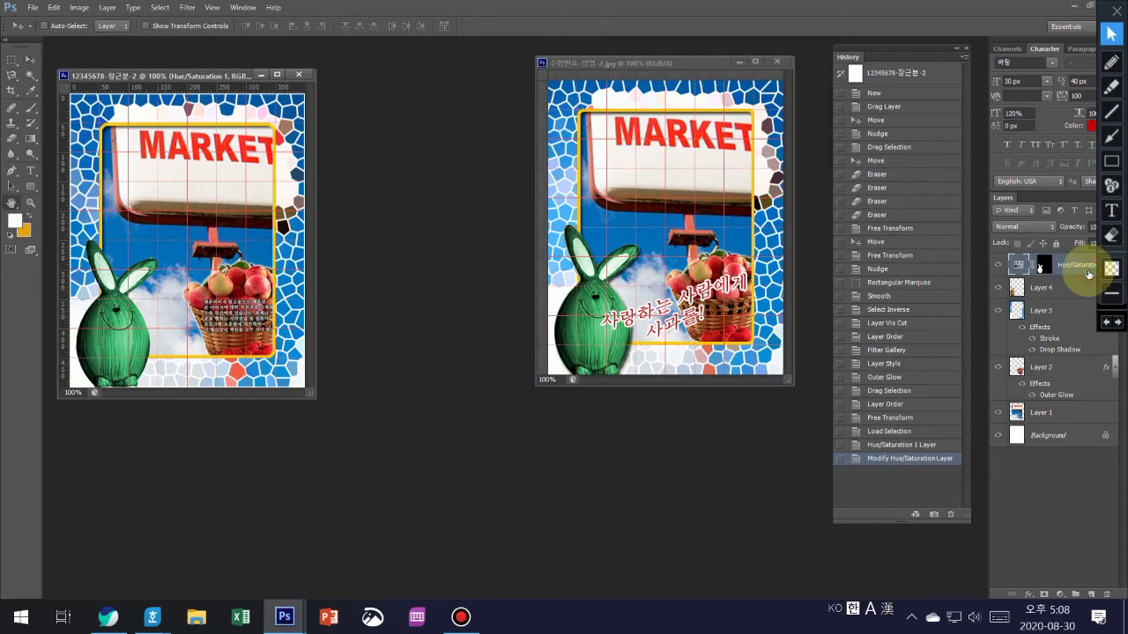
pyautogui.doubleClick(1089, 274)
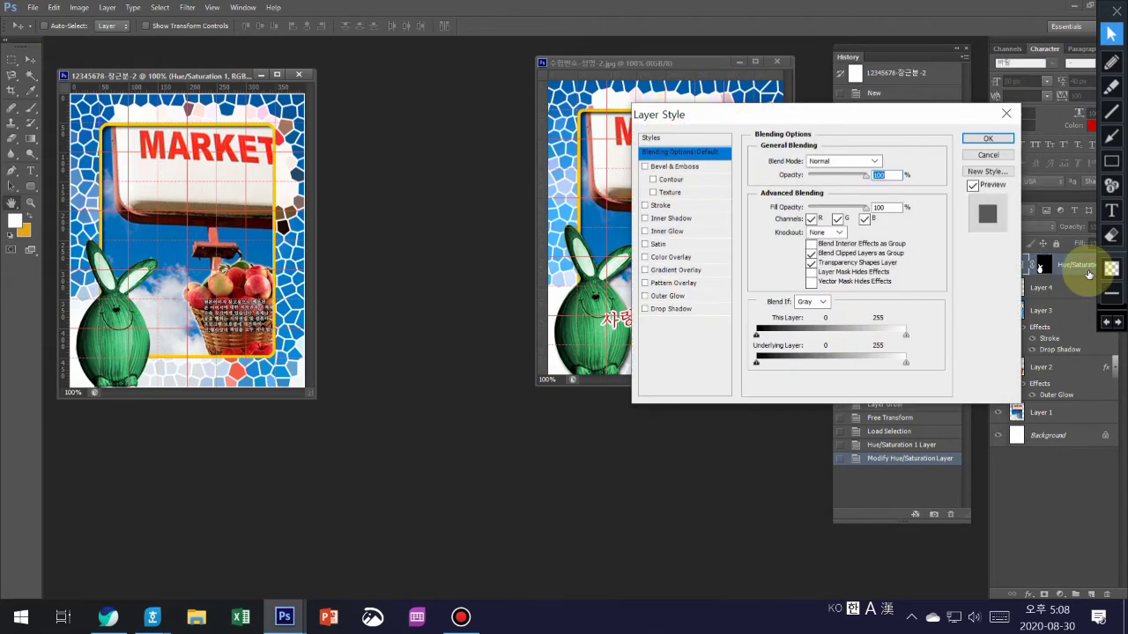
pyautogui.click(670, 308)
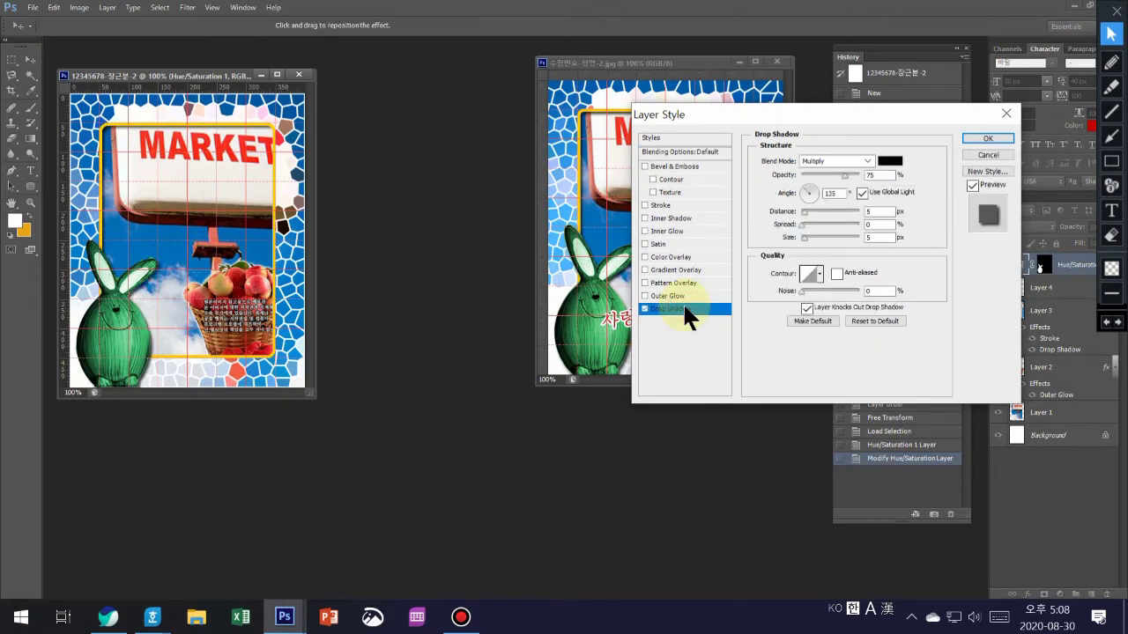
pyautogui.click(985, 139)
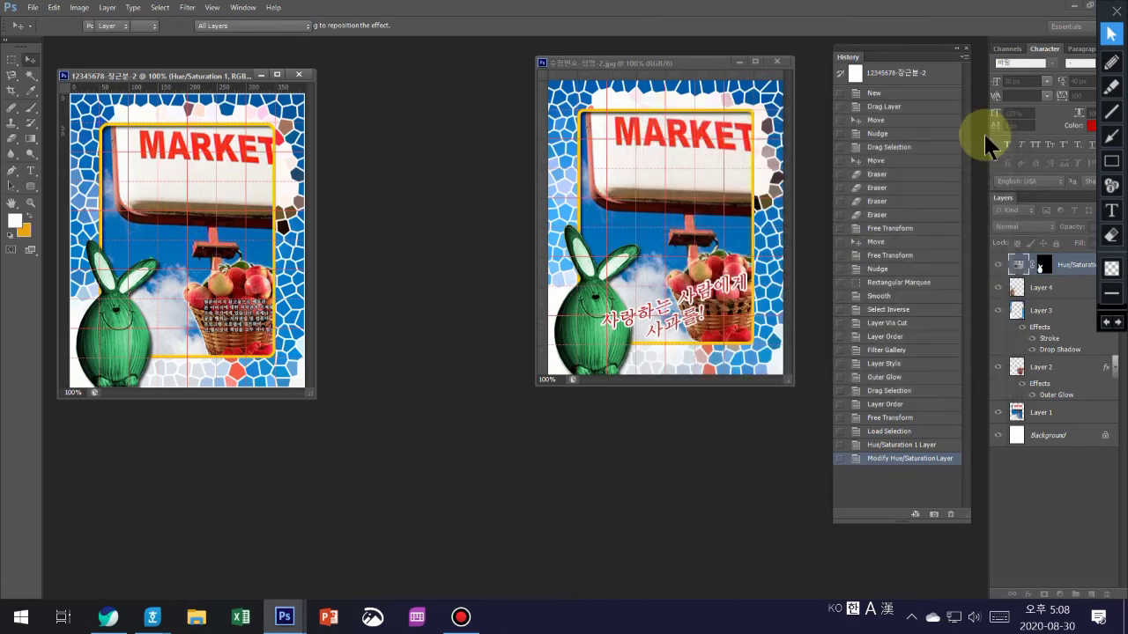
# - Set up the Horizontal Type tool with 30 px size and red cc0000 colour
pyautogui.click(30, 171)
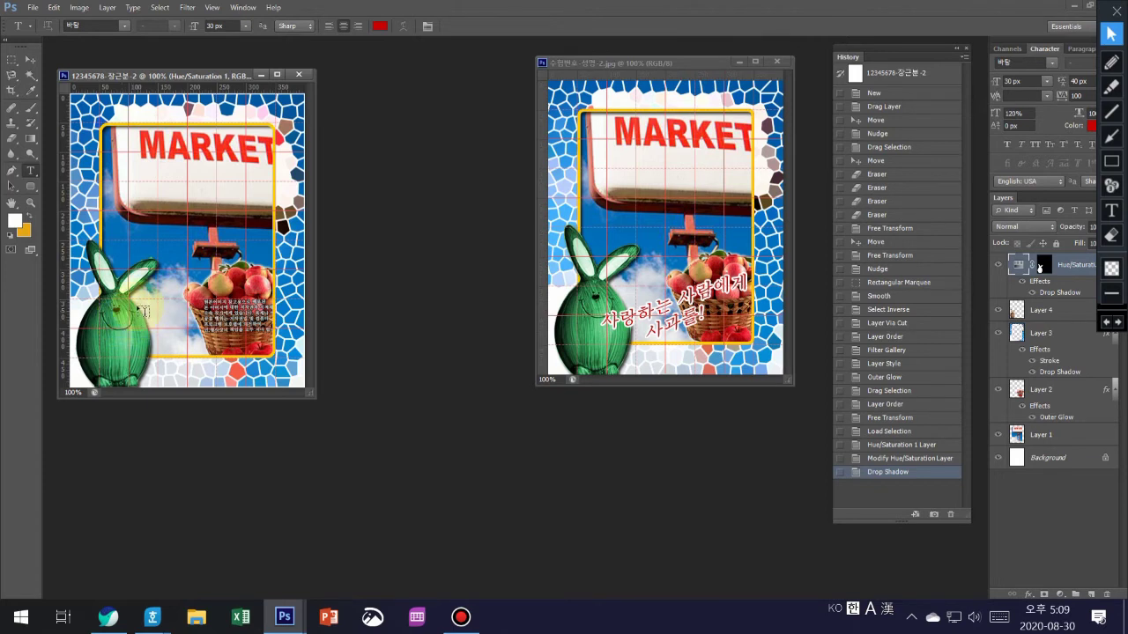
pyautogui.click(152, 336)
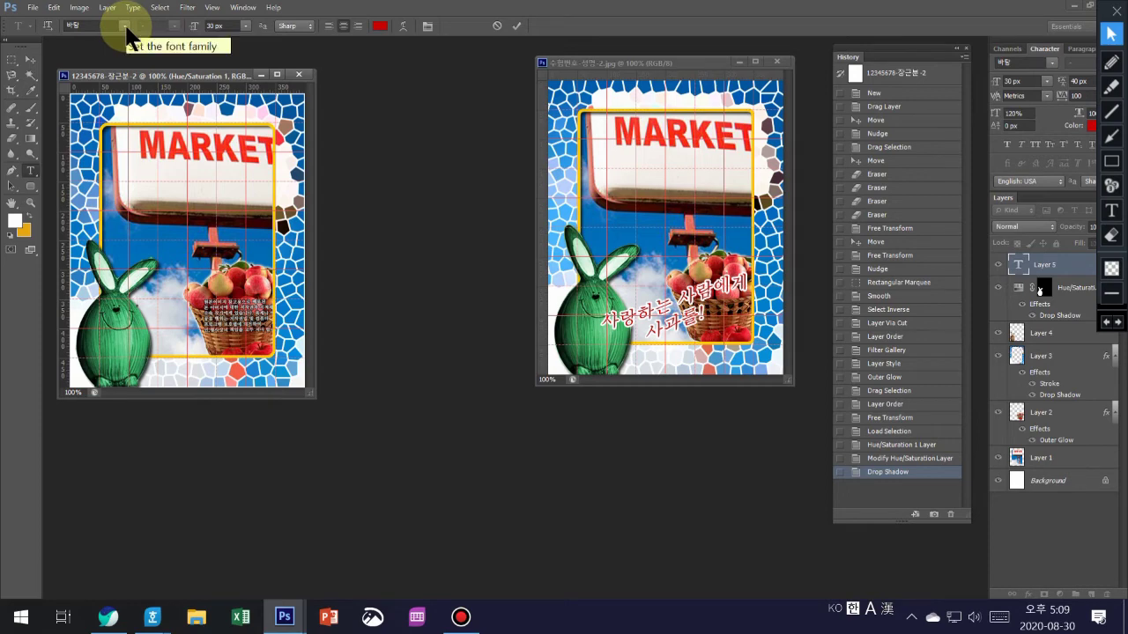
pyautogui.click(215, 26)
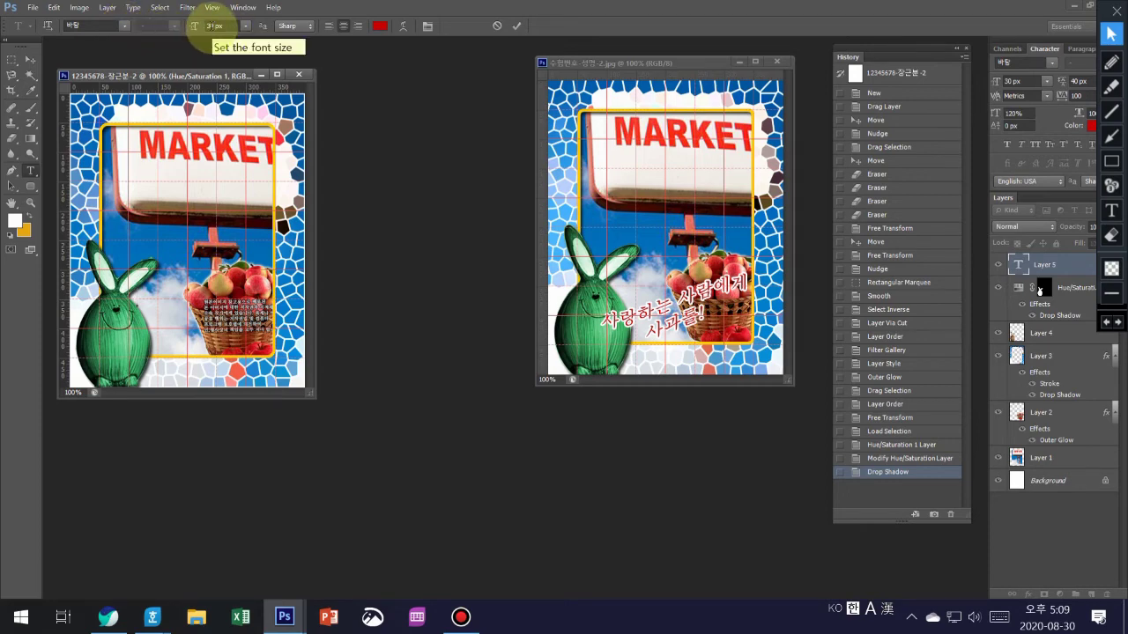
pyautogui.click(380, 25)
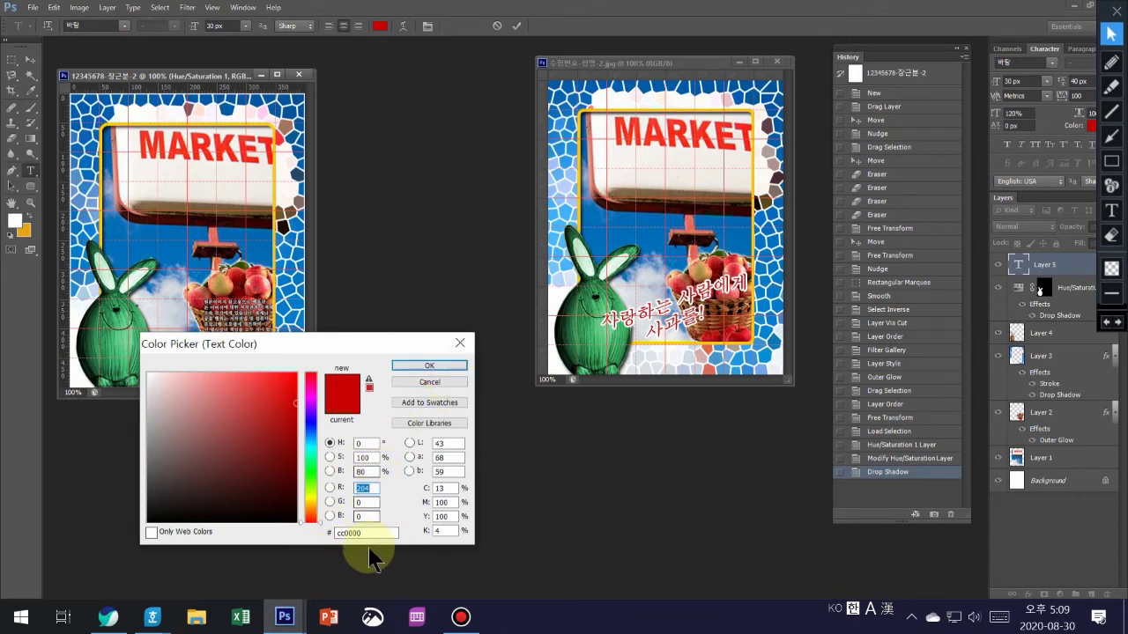
pyautogui.click(430, 364)
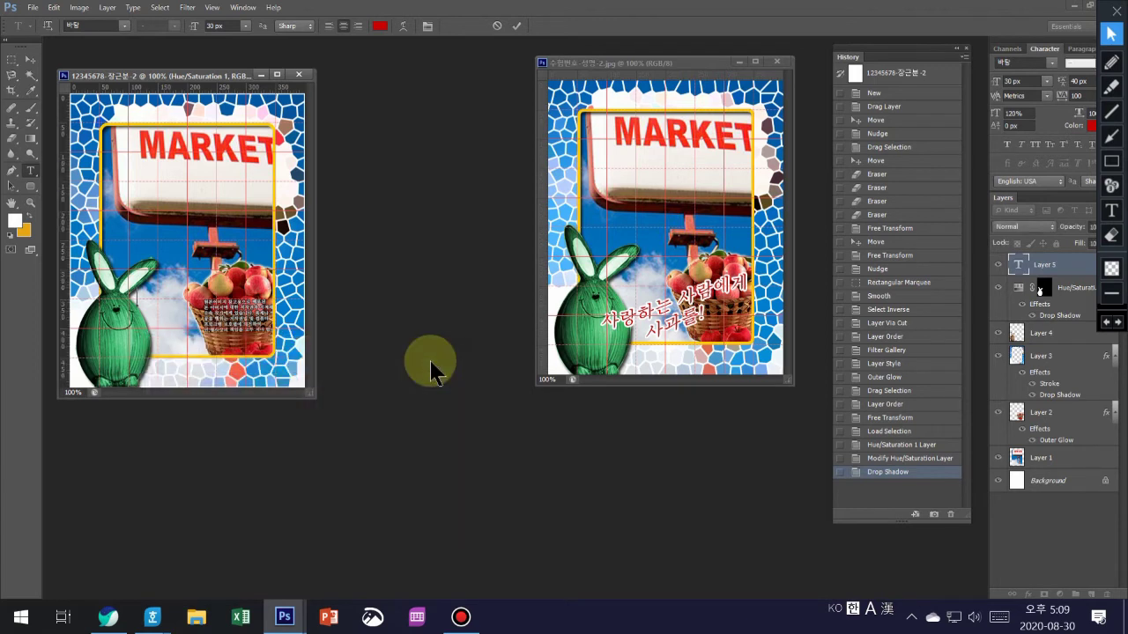
# - Type the Korean caption '사랑하는 사랑이사과를!' over the rabbit
pyautogui.click(154, 327)
pyautogui.write('사랑하는 사')
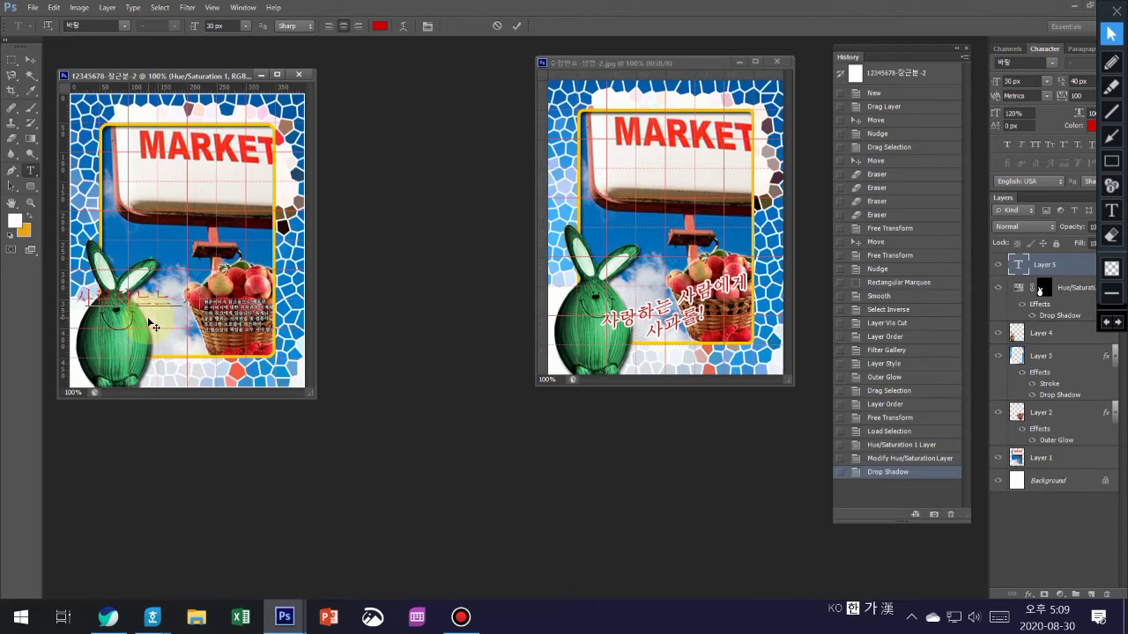
pyautogui.write('람')
pyautogui.press('BackSpace')
pyautogui.press('BackSpace')
pyautogui.press('BackSpace')
pyautogui.press('BackSpace')
pyautogui.press('BackSpace')
pyautogui.press('BackSpace')
pyautogui.press('BackSpace')
pyautogui.write('사랑하는 사랑이')
pyautogui.write('사')
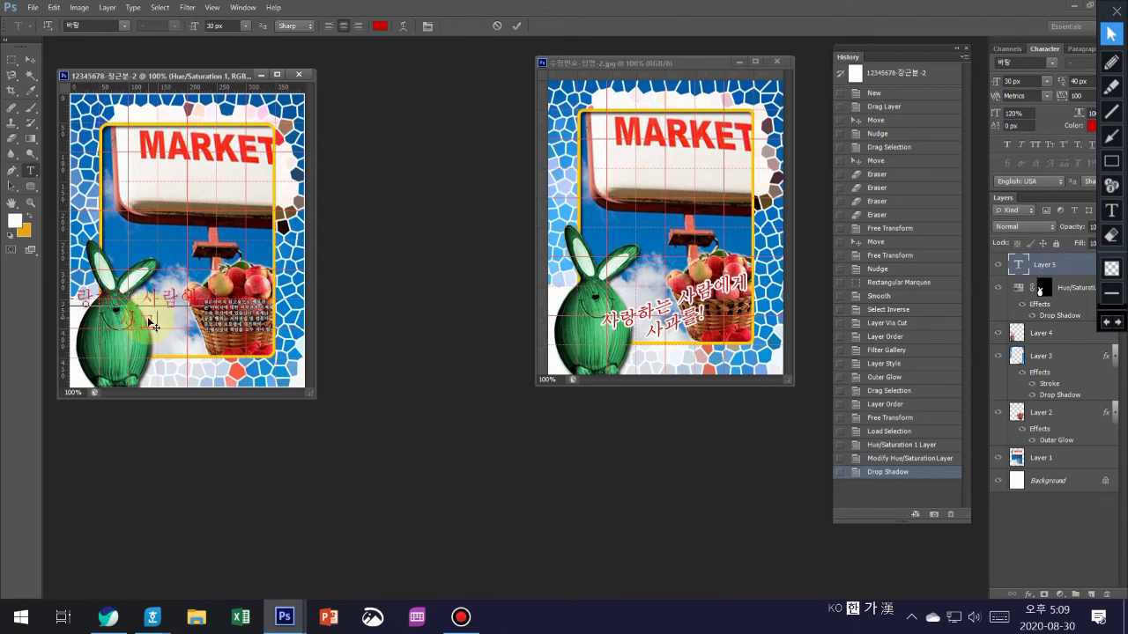
pyautogui.write('과를!')
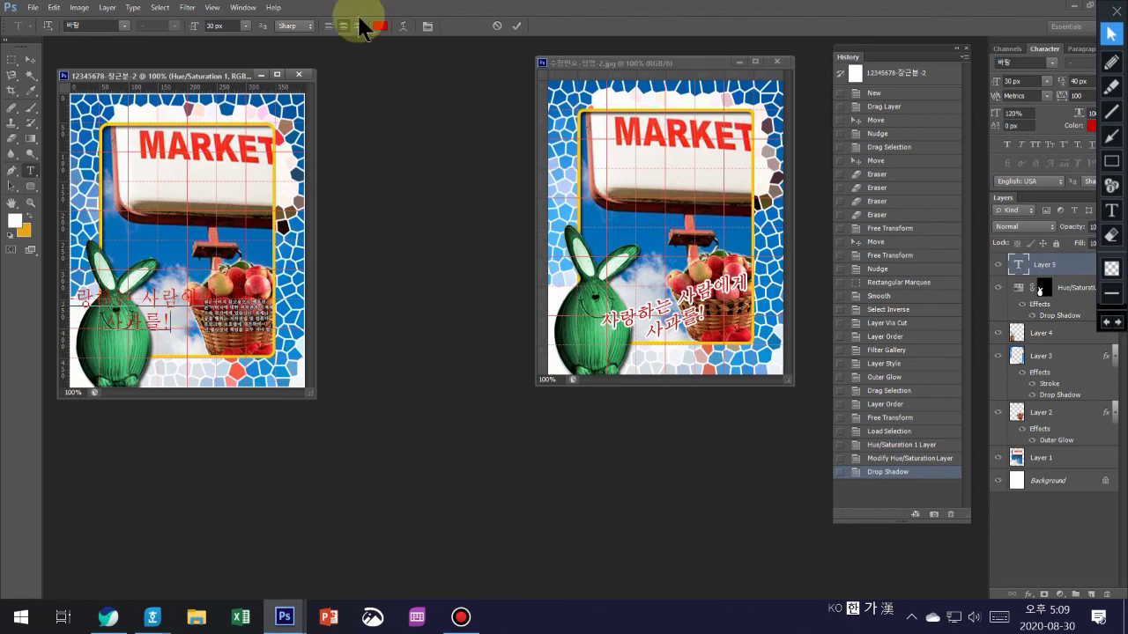
# - Warp the red Korean caption with the Rise style at +50 bend
pyautogui.click(403, 28)
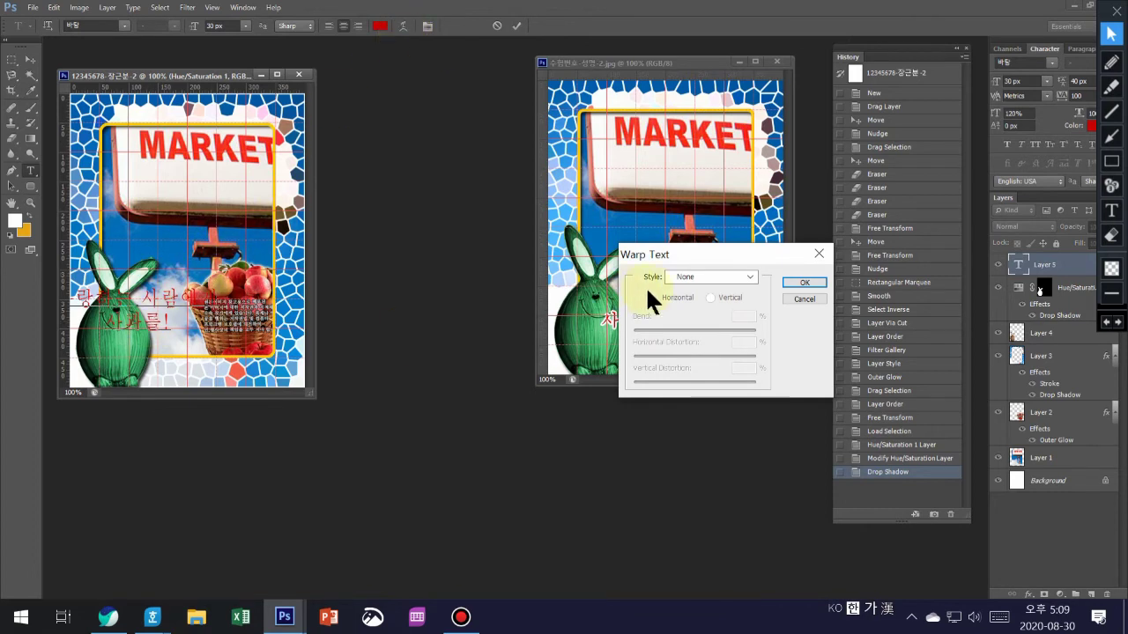
pyautogui.click(747, 276)
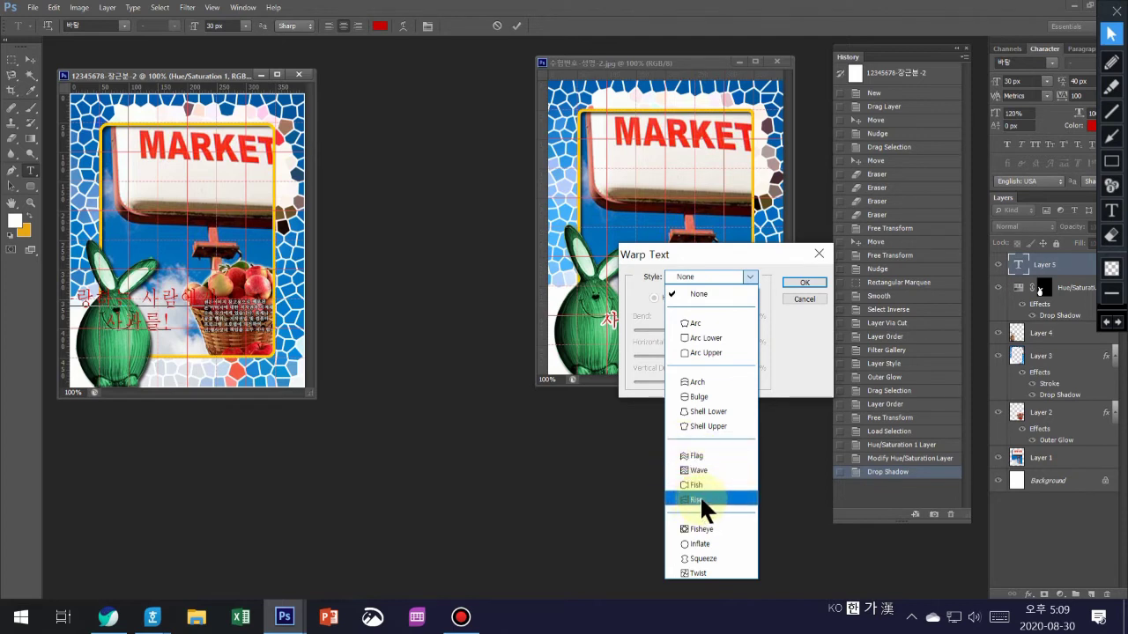
pyautogui.click(699, 497)
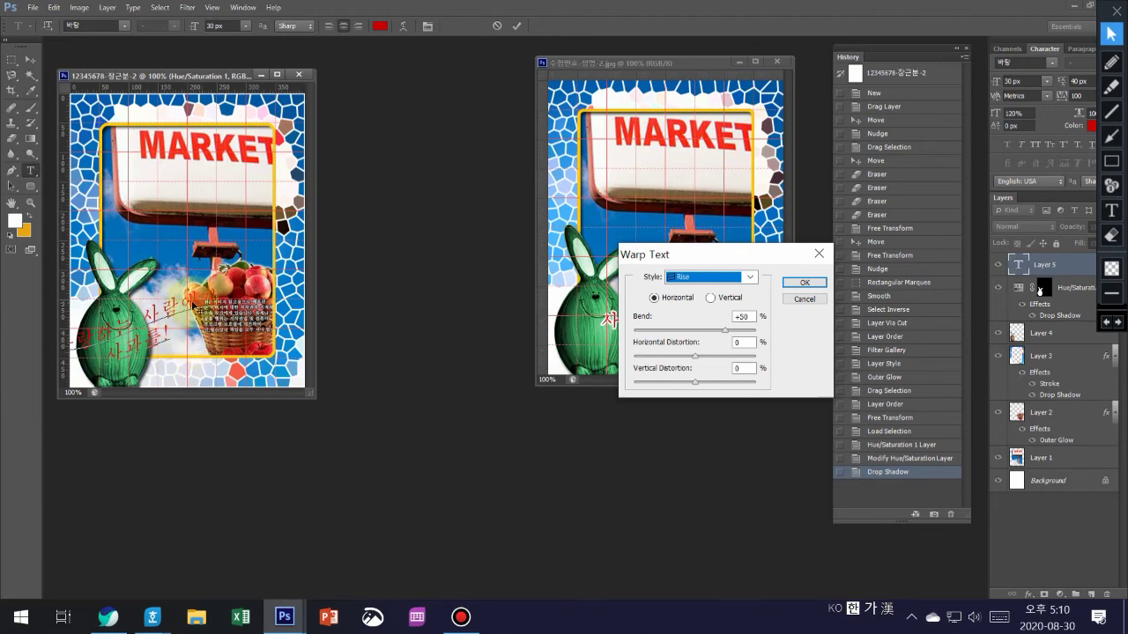
pyautogui.click(804, 282)
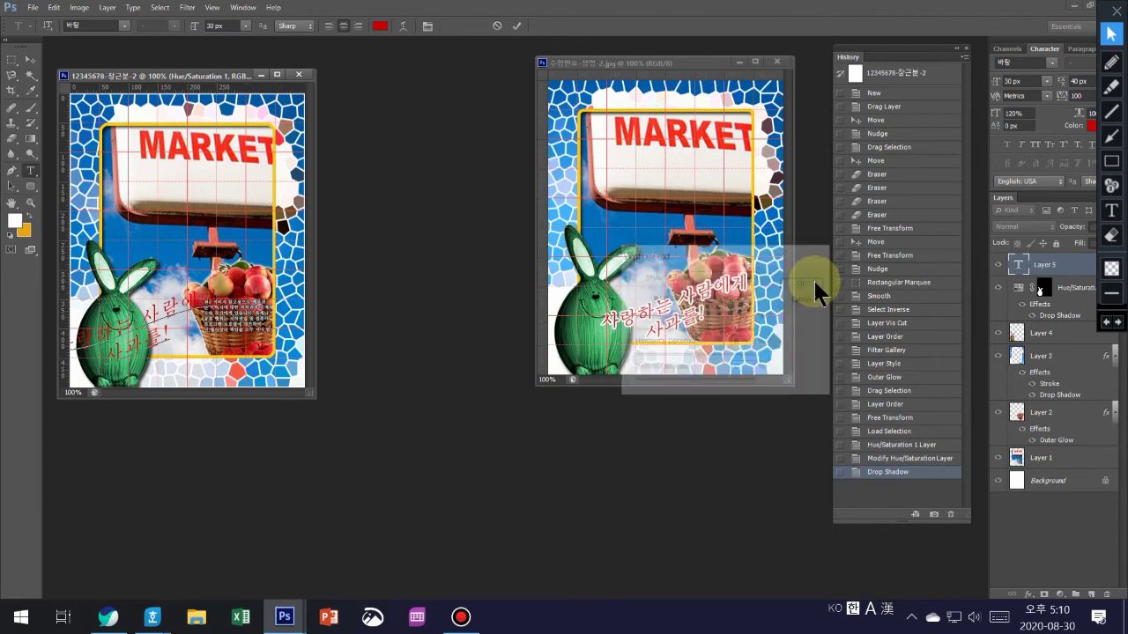
pyautogui.click(31, 62)
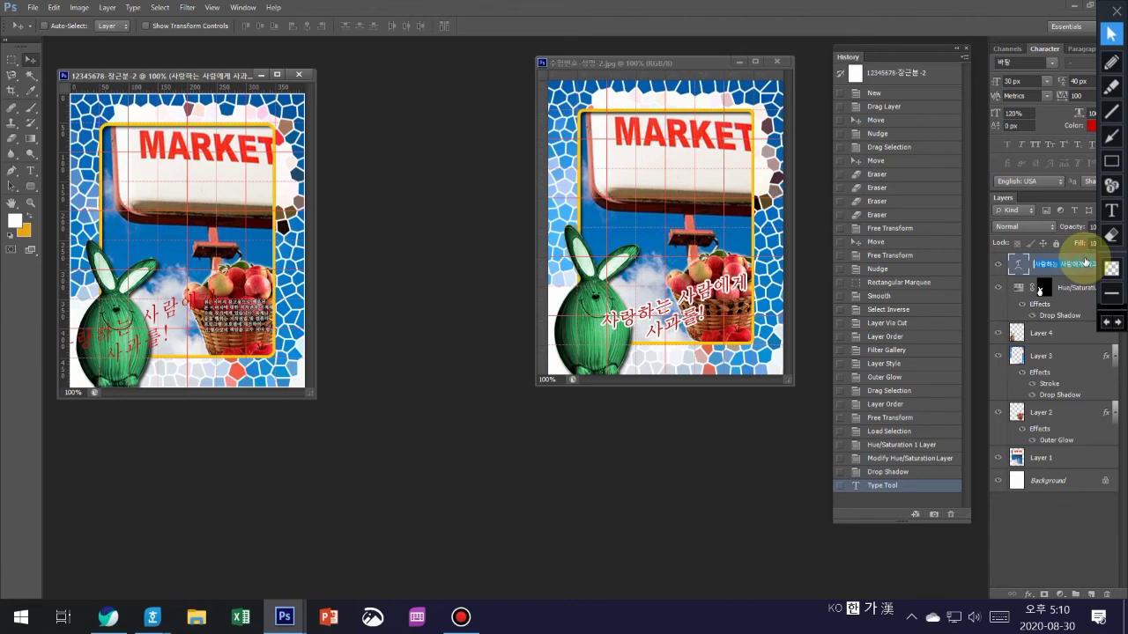
# - Add a 3 px white (ffffff) stroke effect to the caption's text layer
pyautogui.doubleClick(1086, 263)
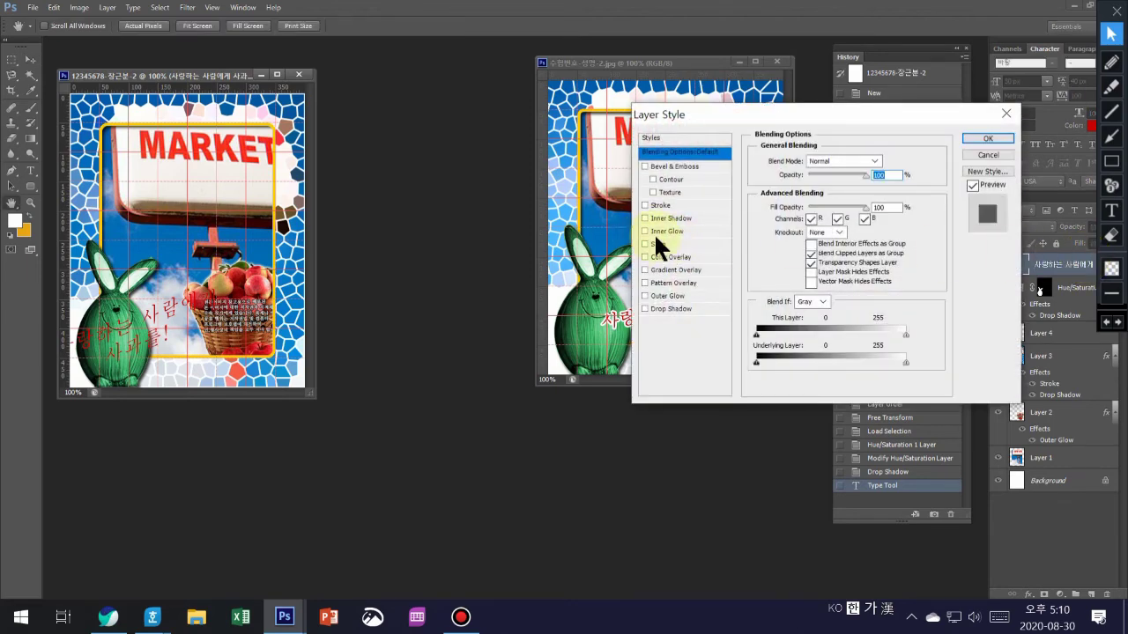
pyautogui.click(666, 203)
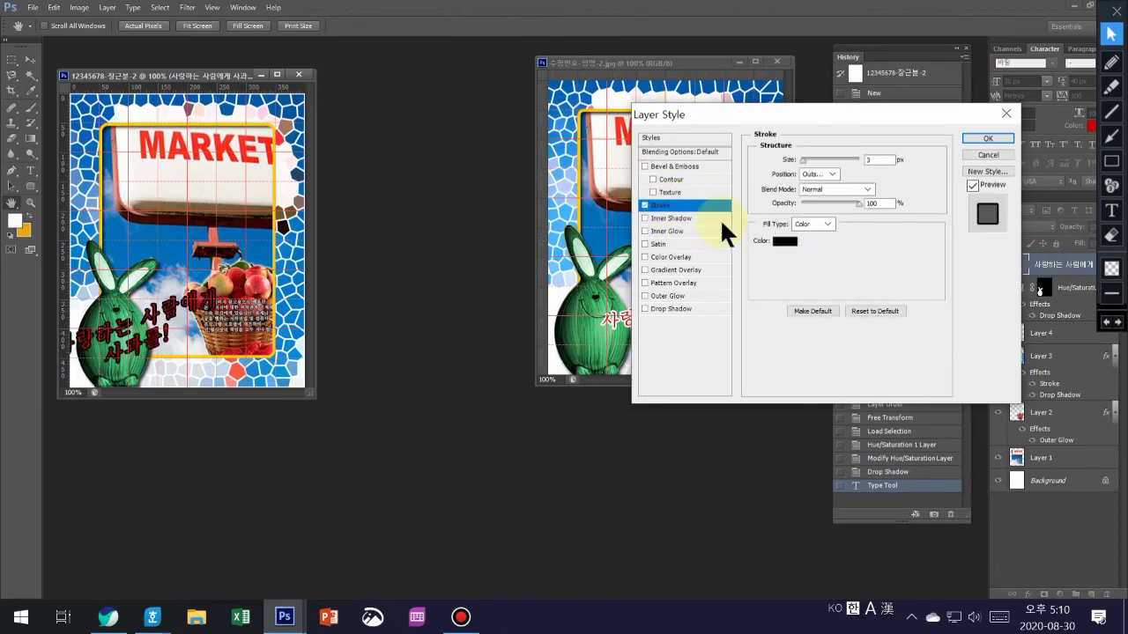
pyautogui.click(786, 244)
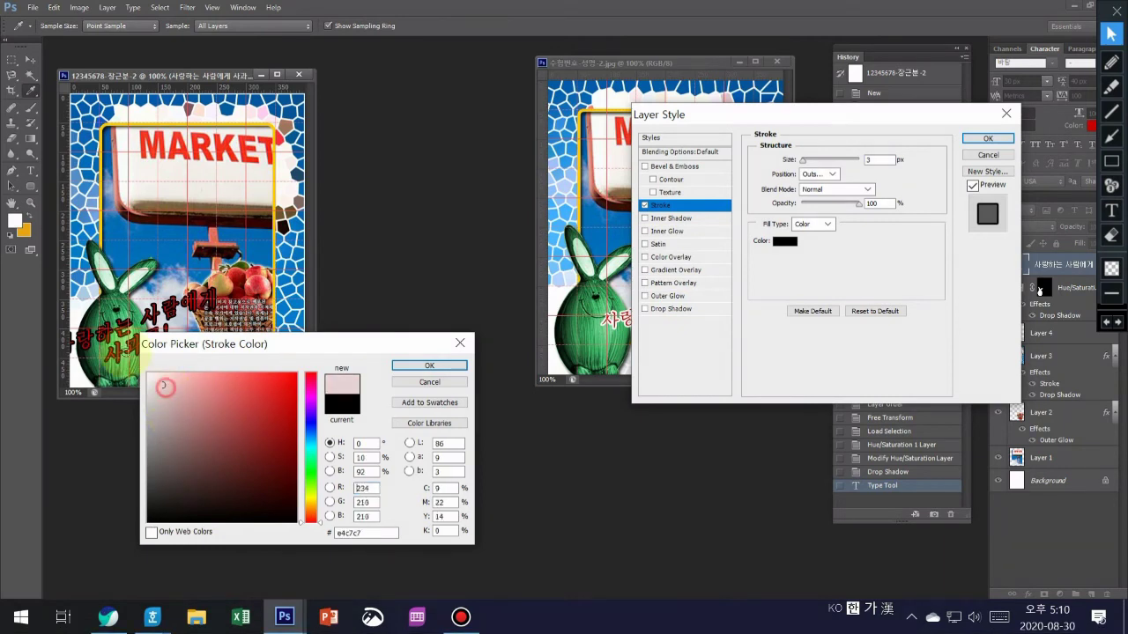
pyautogui.click(148, 374)
pyautogui.click(351, 535)
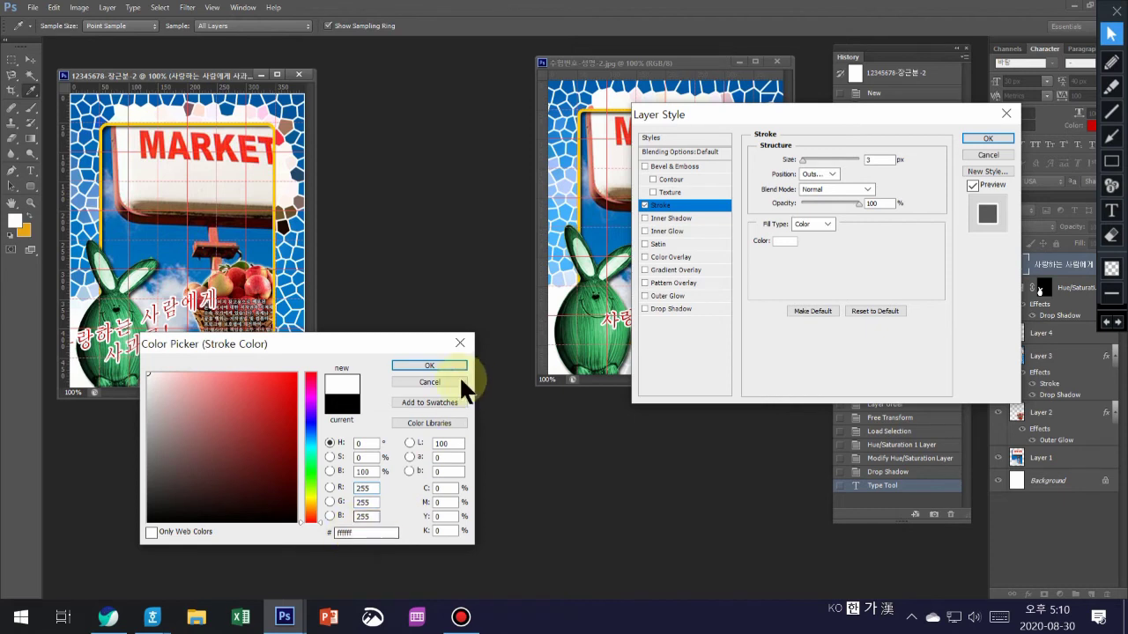
pyautogui.click(433, 364)
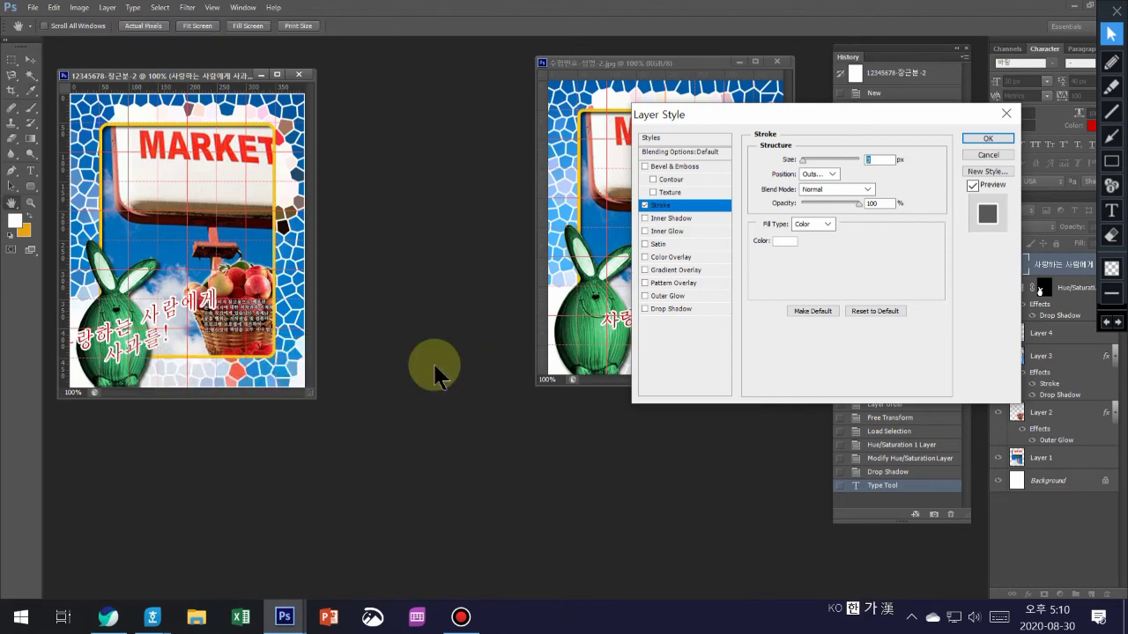
pyautogui.click(998, 135)
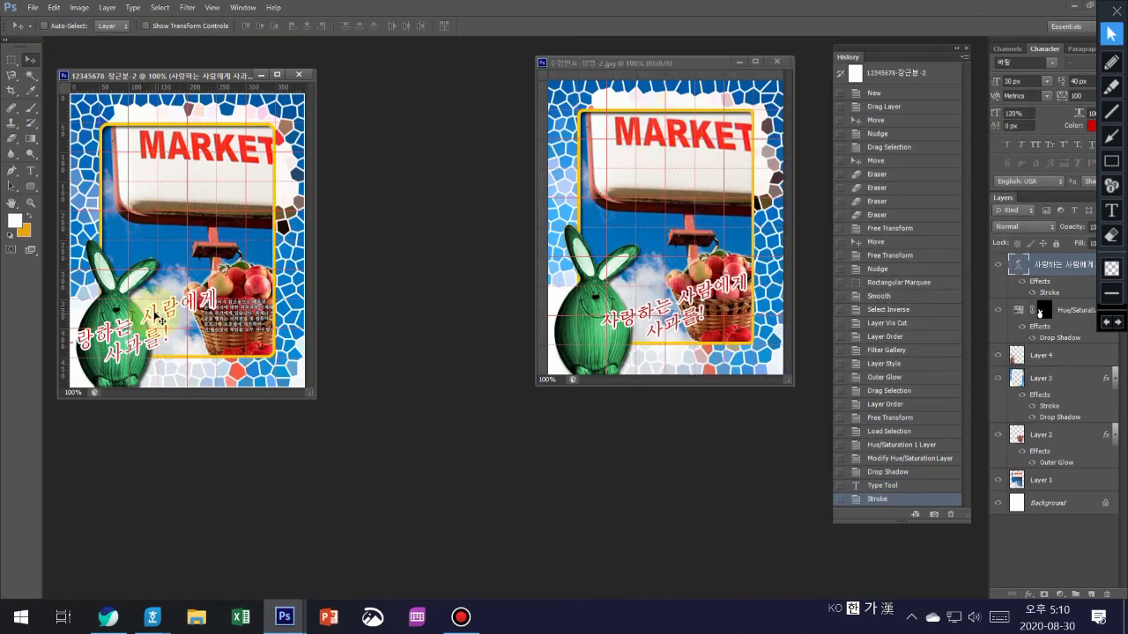
# - Drag the caption up and right over the basket, then nudge it left and up into place
pyautogui.moveTo(161, 321); pyautogui.dragTo(221, 307)
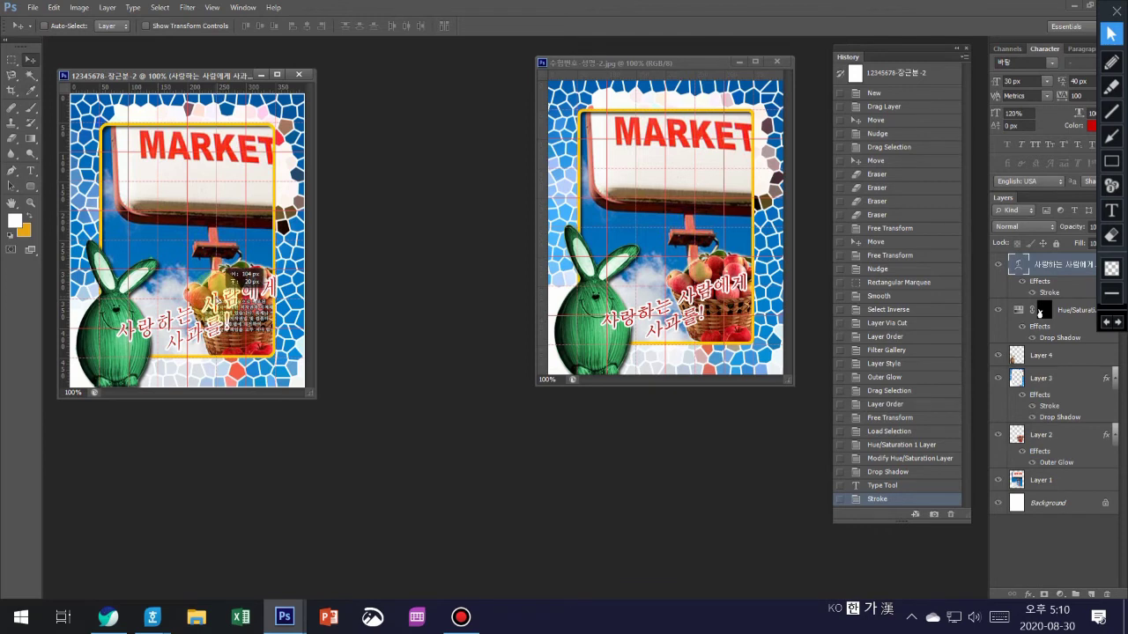
pyautogui.moveTo(221, 307); pyautogui.dragTo(221, 306)
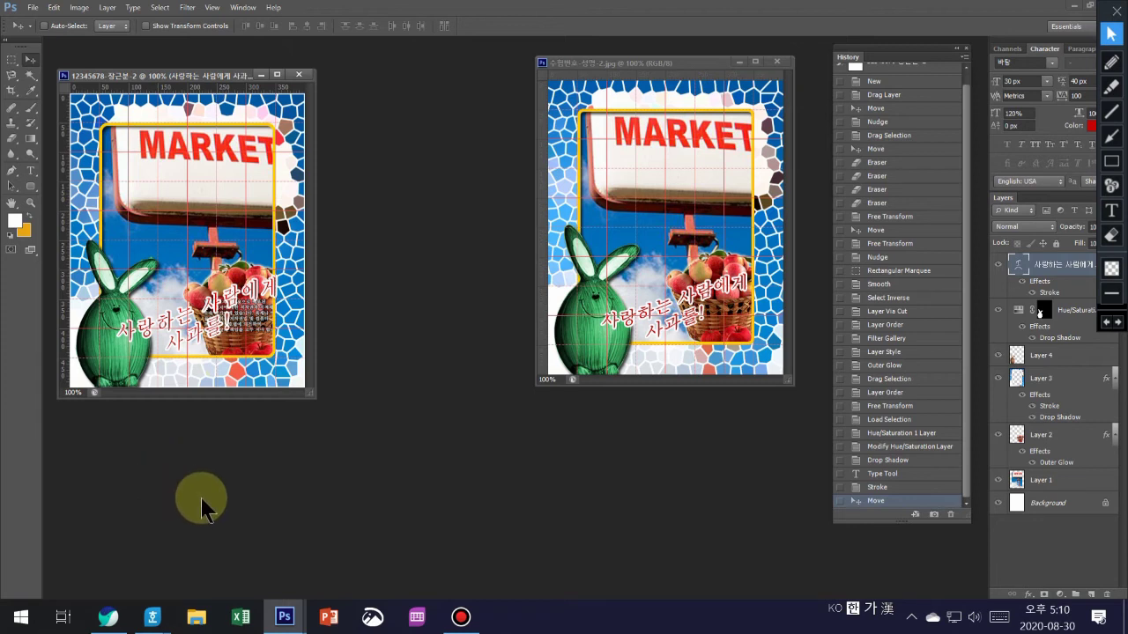
pyautogui.press('Left')
pyautogui.press('Left')
pyautogui.press('Left')
pyautogui.press('Left')
pyautogui.press('Up')
pyautogui.press('Up')
pyautogui.press('Up')
pyautogui.press('Up')
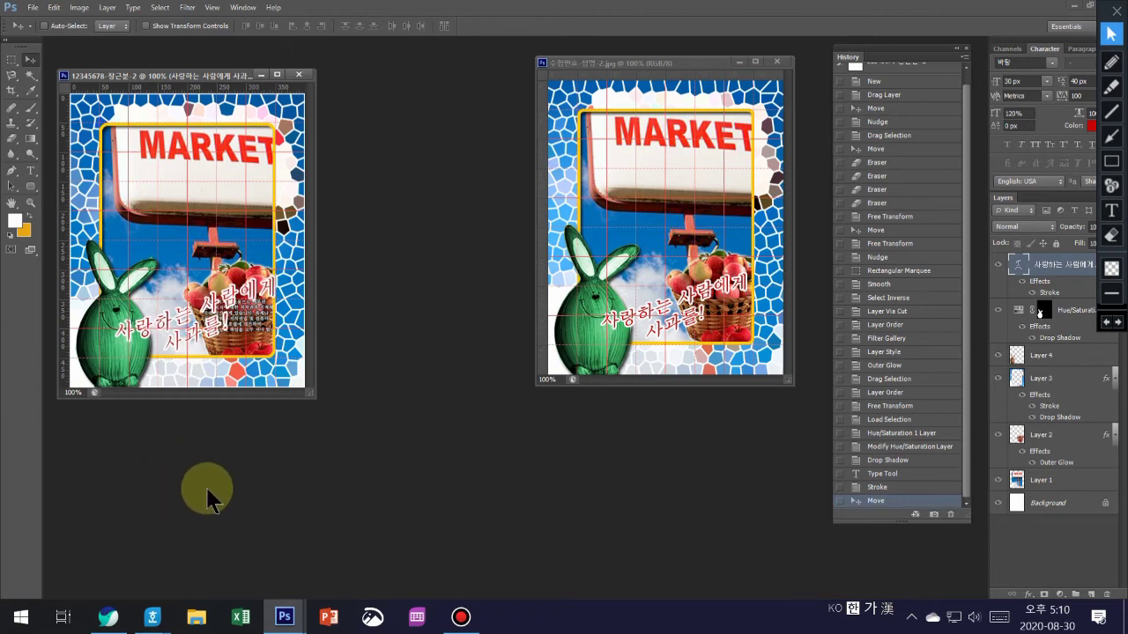
pyautogui.press('Left')
pyautogui.press('Left')
pyautogui.press('Up')
pyautogui.press('Up')
pyautogui.press('Up')
pyautogui.press('Up')
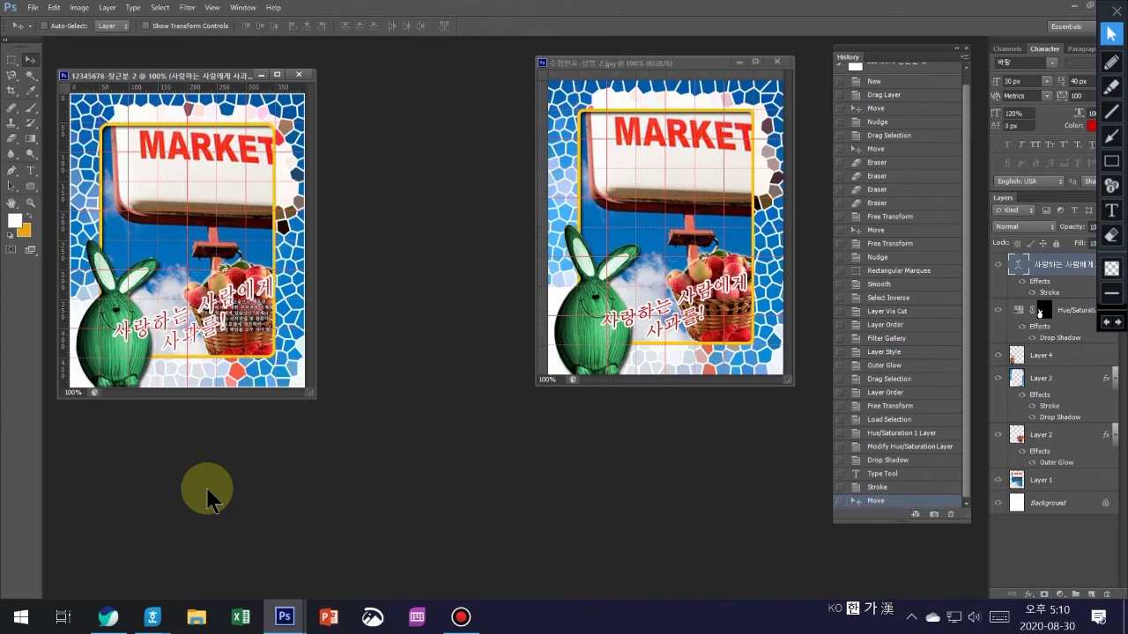
pyautogui.press('Left')
pyautogui.press('Left')
pyautogui.press('Left')
pyautogui.press('Left')
pyautogui.press('Up')
pyautogui.press('Up')
pyautogui.press('Up')
pyautogui.press('Up')
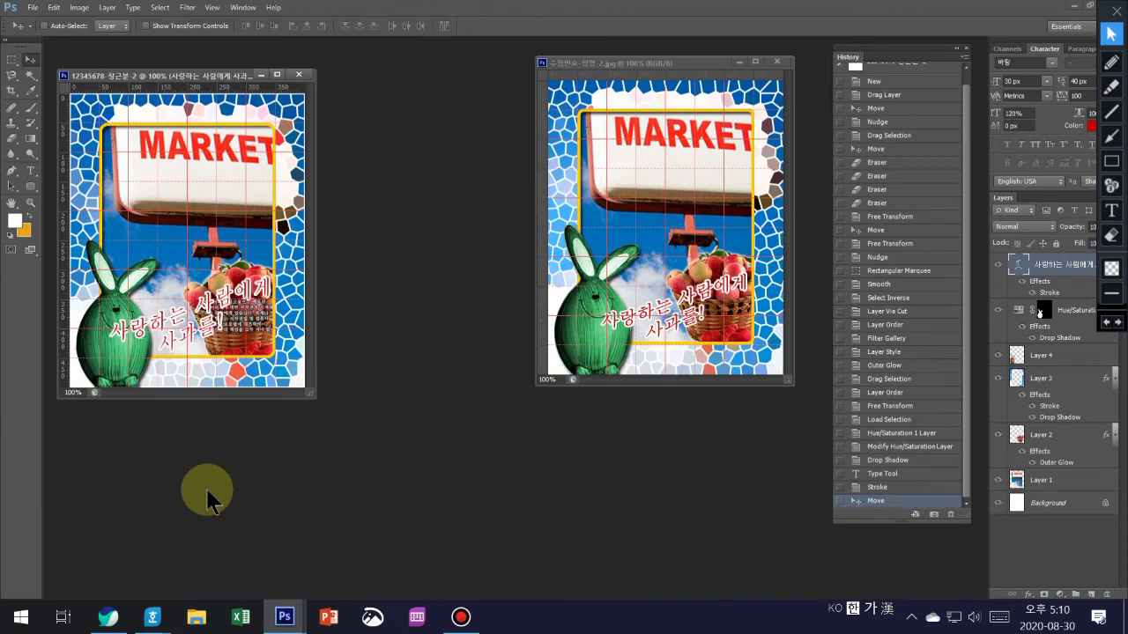
pyautogui.press('Left')
pyautogui.press('Left')
pyautogui.press('Up')
pyautogui.press('Up')
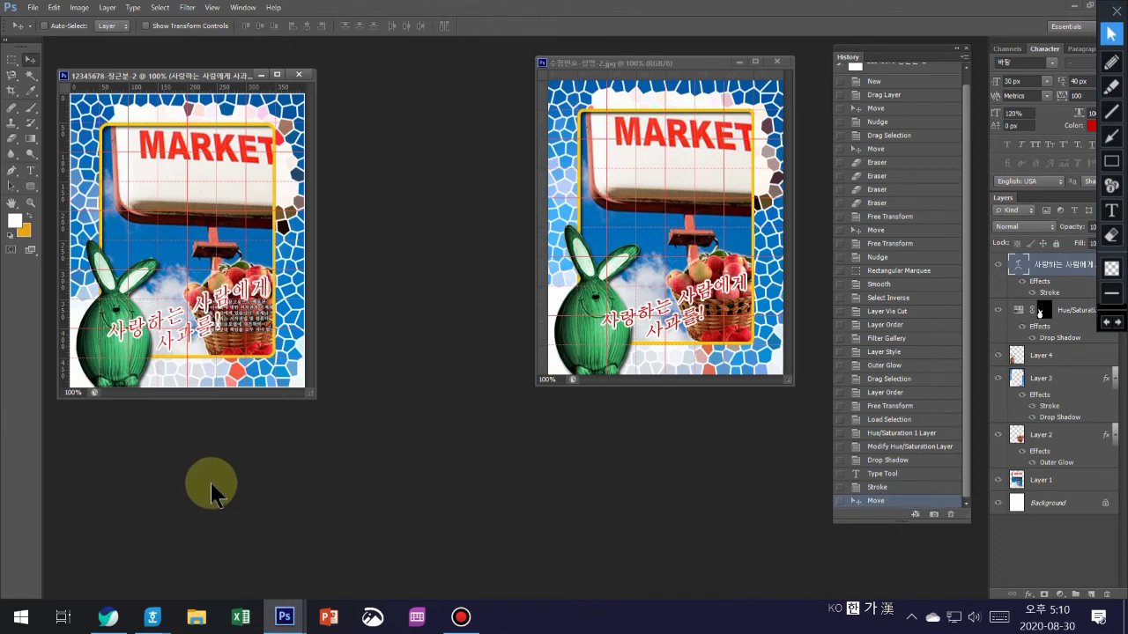
pyautogui.press('Left')
pyautogui.press('Left')
pyautogui.press('Up')
pyautogui.press('Up')
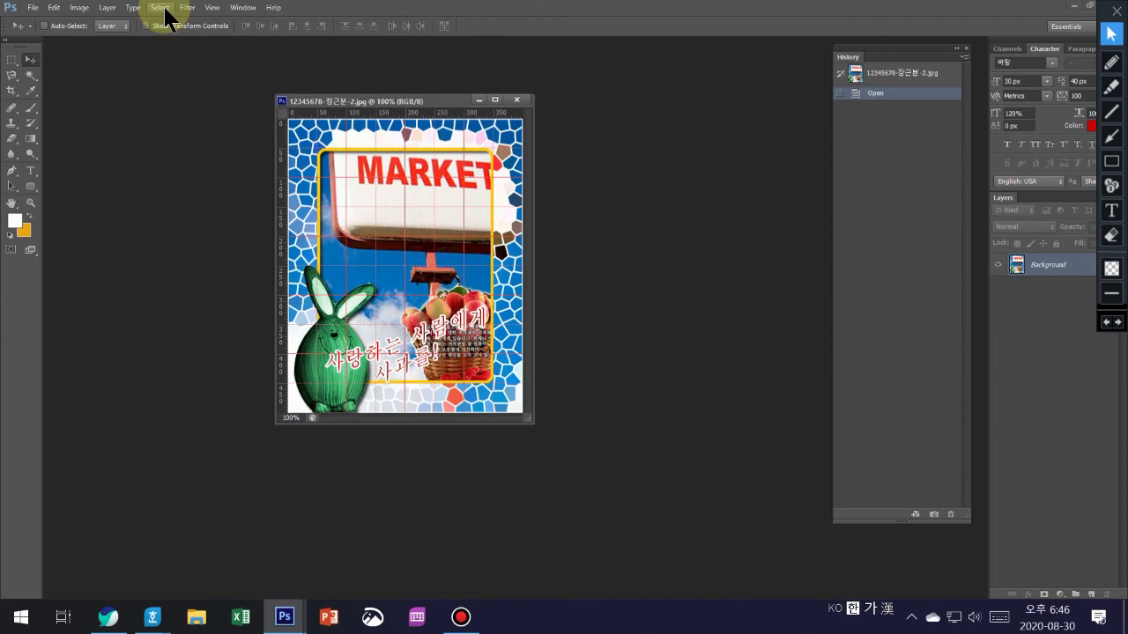
# - Hide the grid over the poster canvas
pyautogui.click(211, 10)
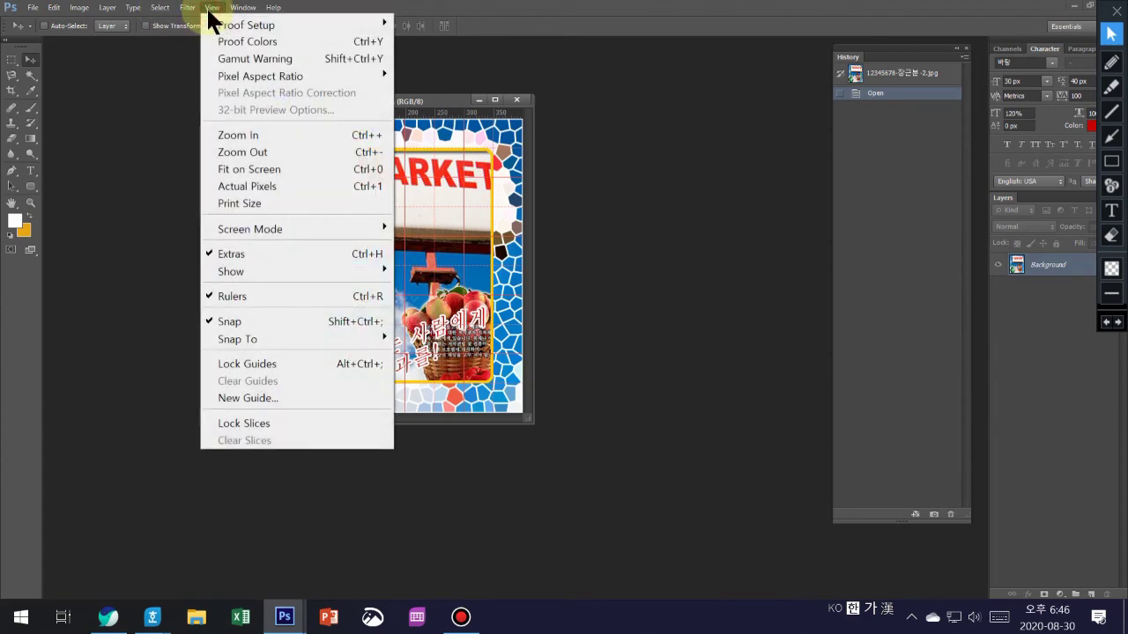
pyautogui.moveTo(243, 273)
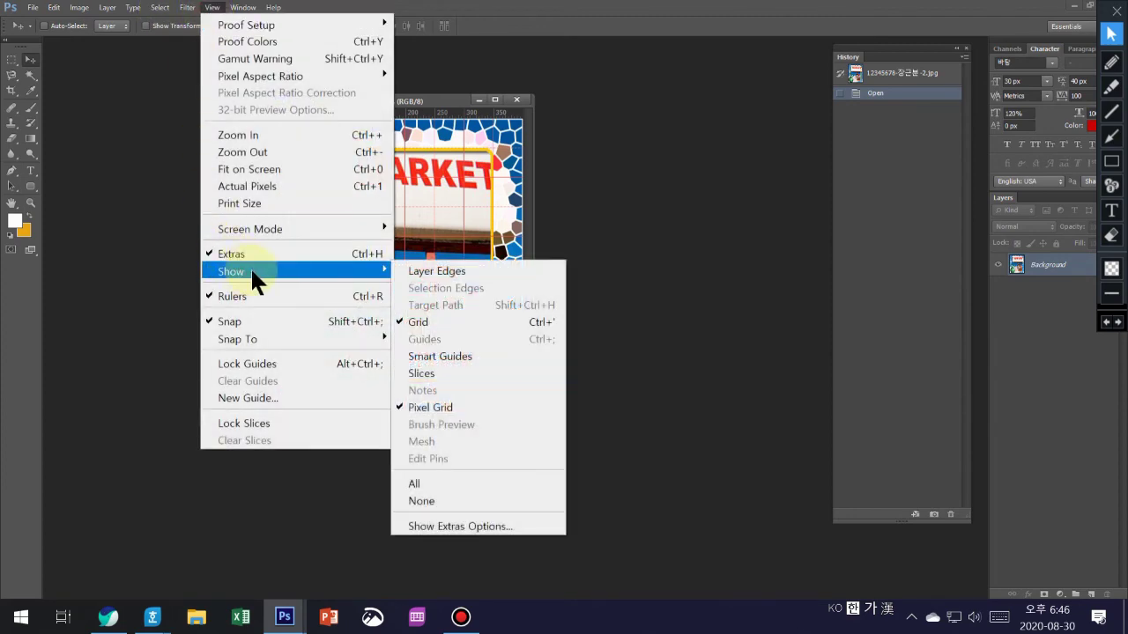
pyautogui.click(440, 322)
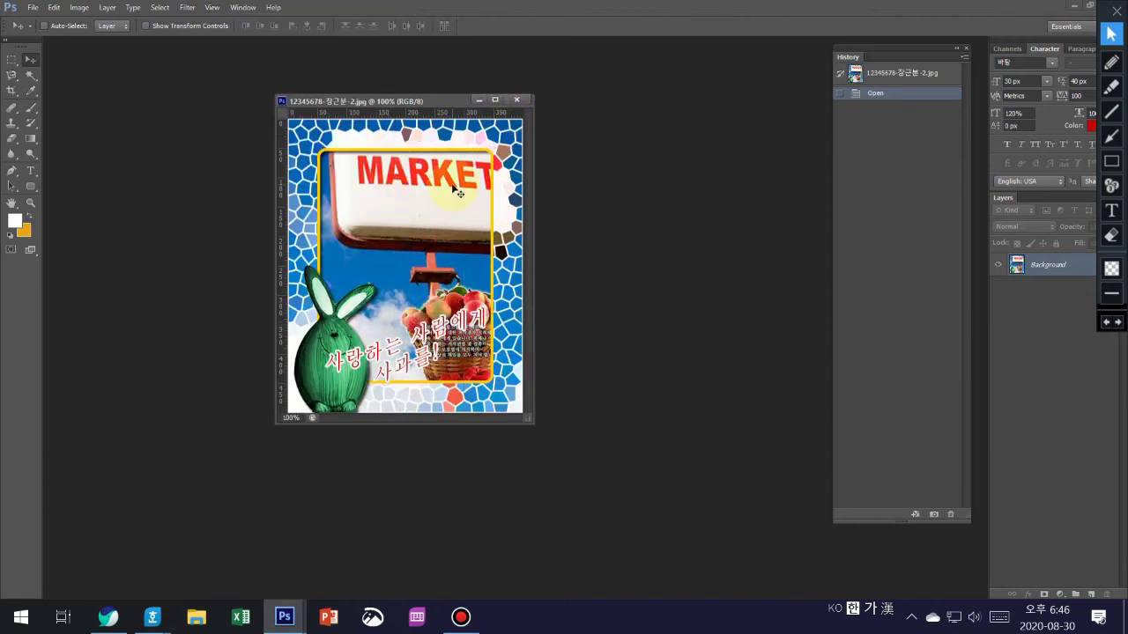
# - Attempt to overwrite the poster PSD in GTQ, then dismiss the could-not-save error
pyautogui.click(33, 8)
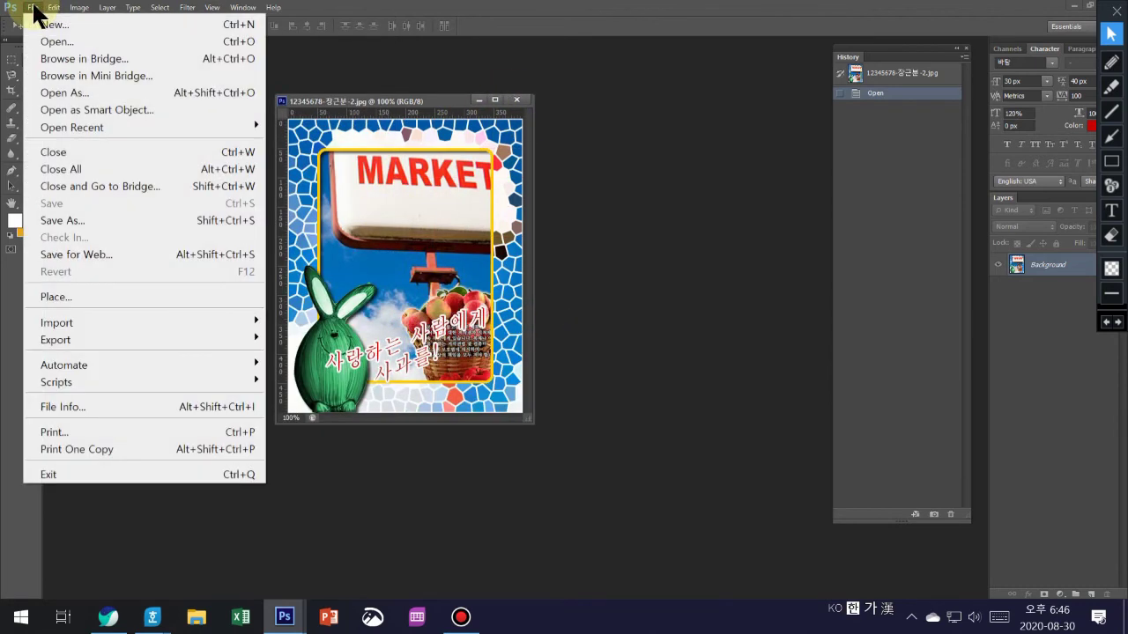
pyautogui.click(81, 219)
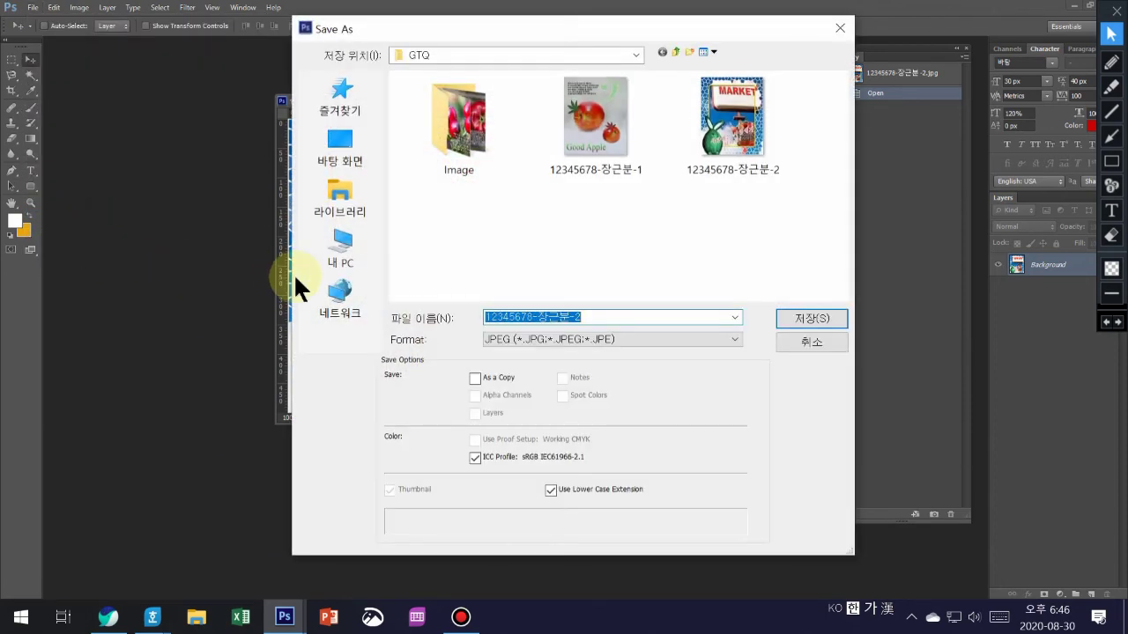
pyautogui.click(735, 336)
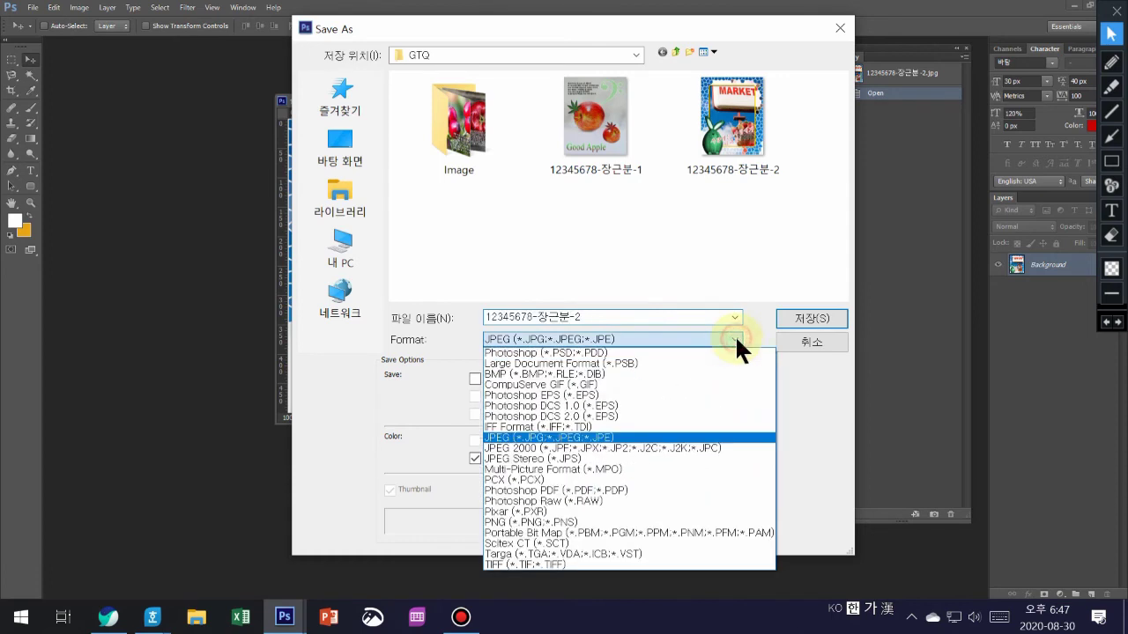
pyautogui.click(595, 349)
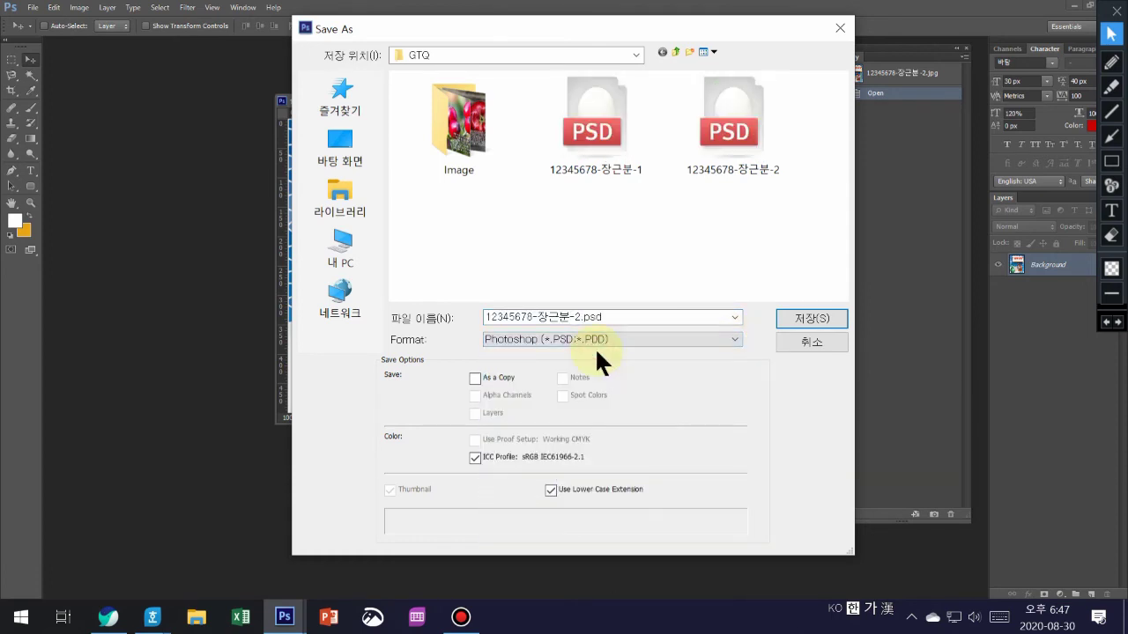
pyautogui.click(745, 129)
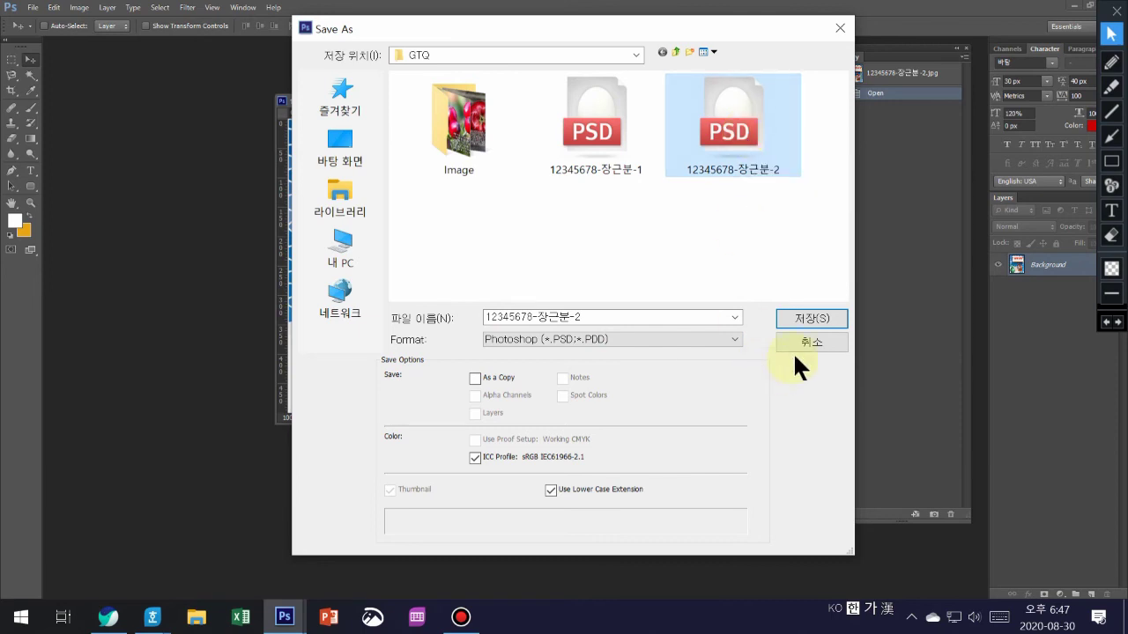
pyautogui.click(807, 313)
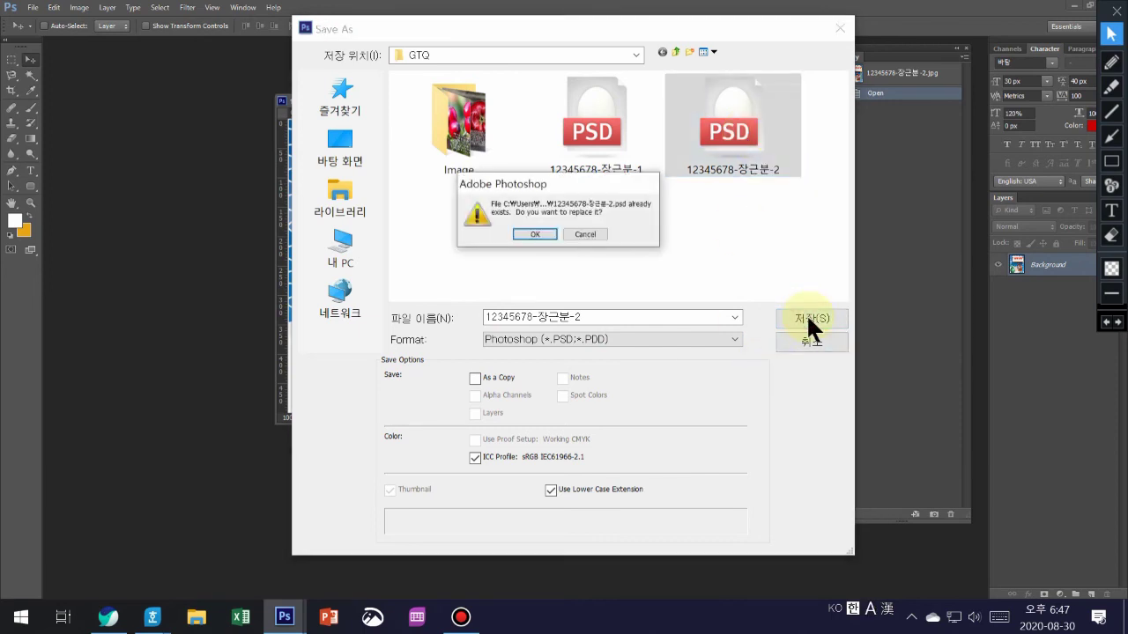
pyautogui.click(535, 234)
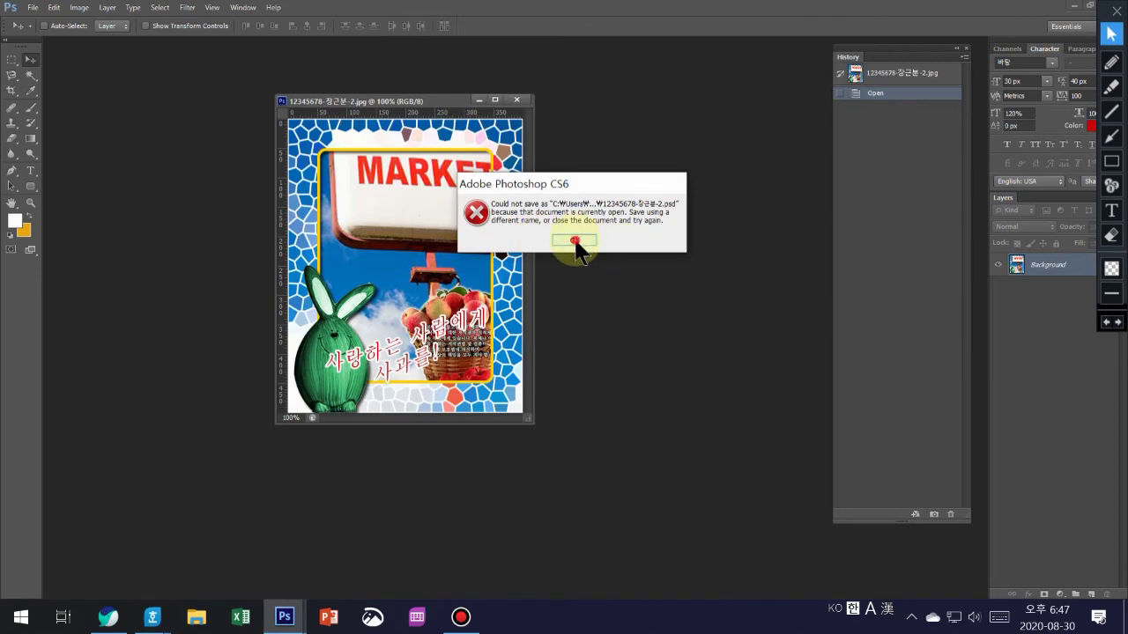
pyautogui.click(575, 240)
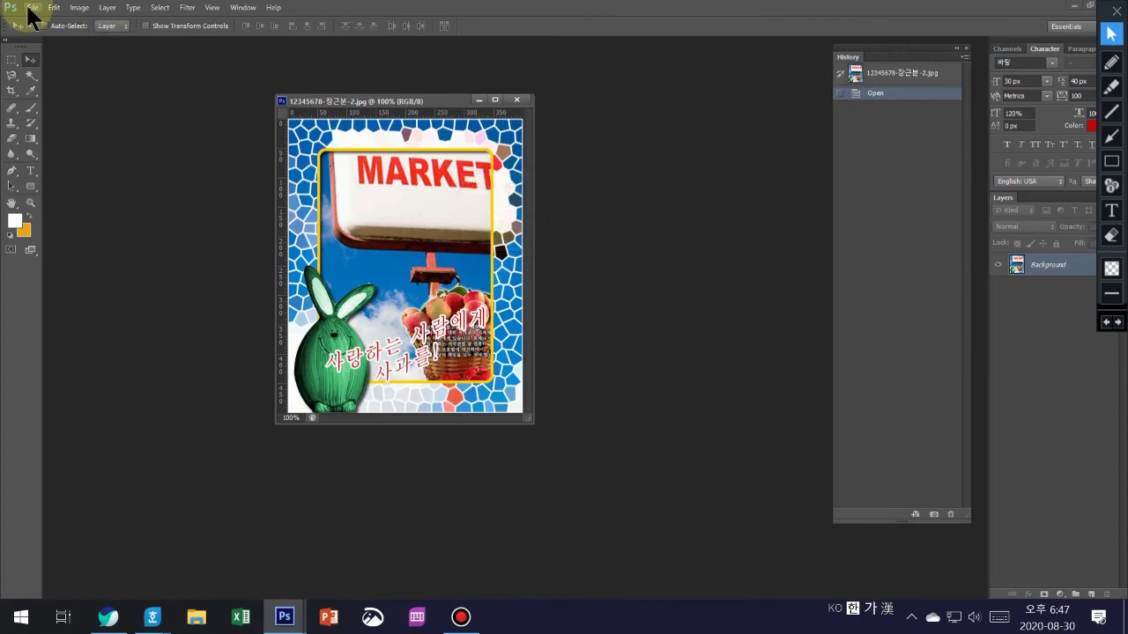
# - Save the poster as a JPEG over the existing -2 JPG in GTQ, accepting the JPEG options
pyautogui.click(33, 7)
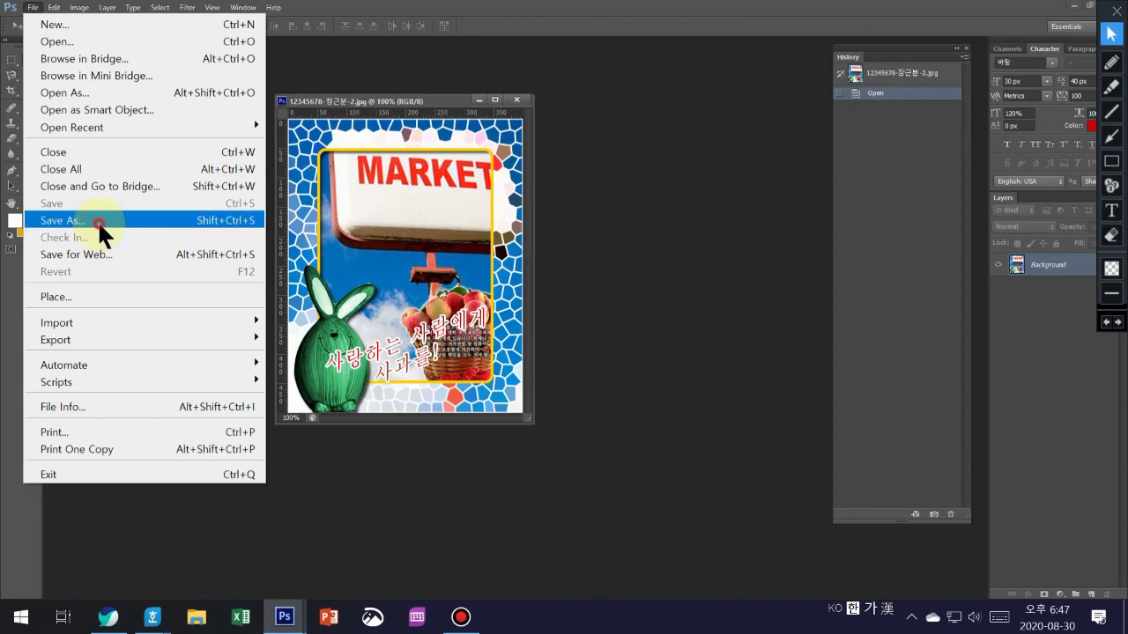
pyautogui.click(97, 221)
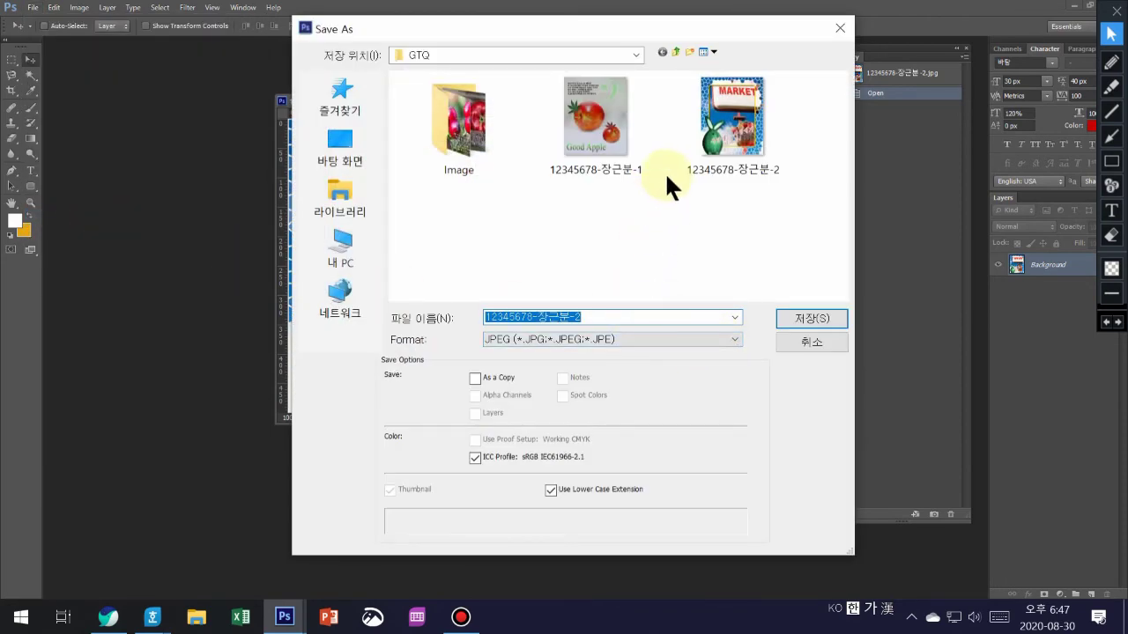
pyautogui.click(728, 148)
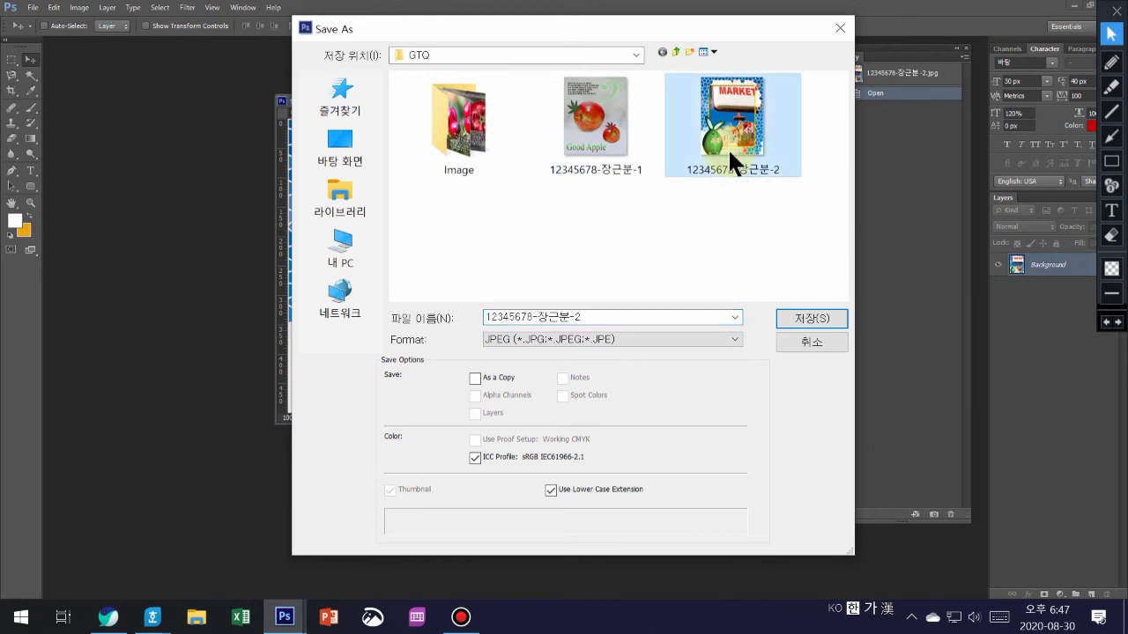
pyautogui.click(805, 315)
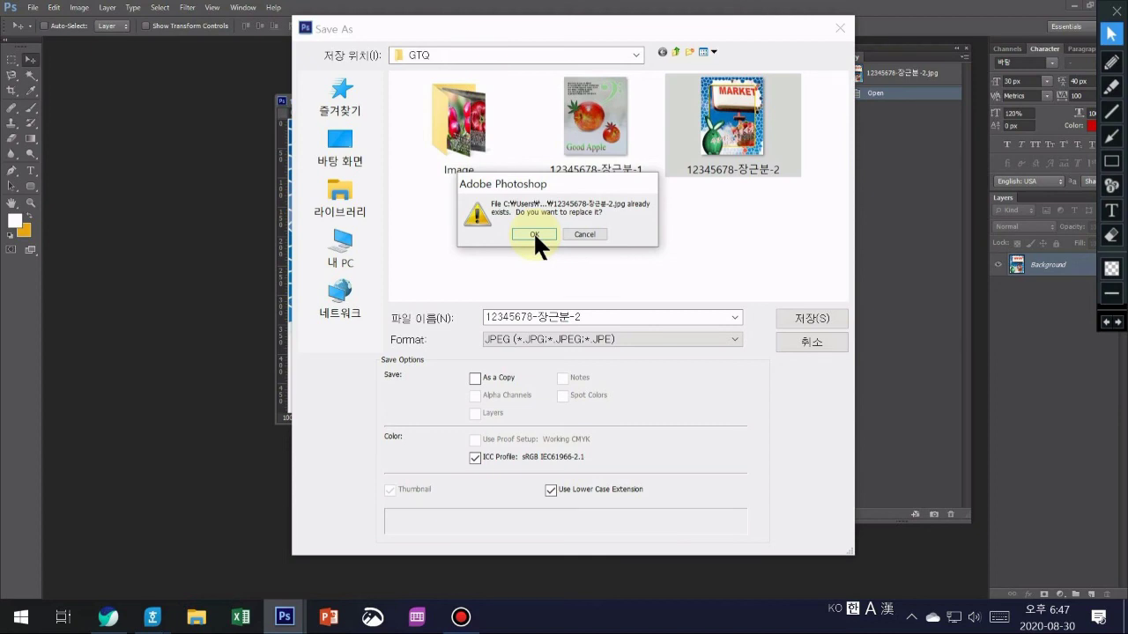
pyautogui.click(533, 233)
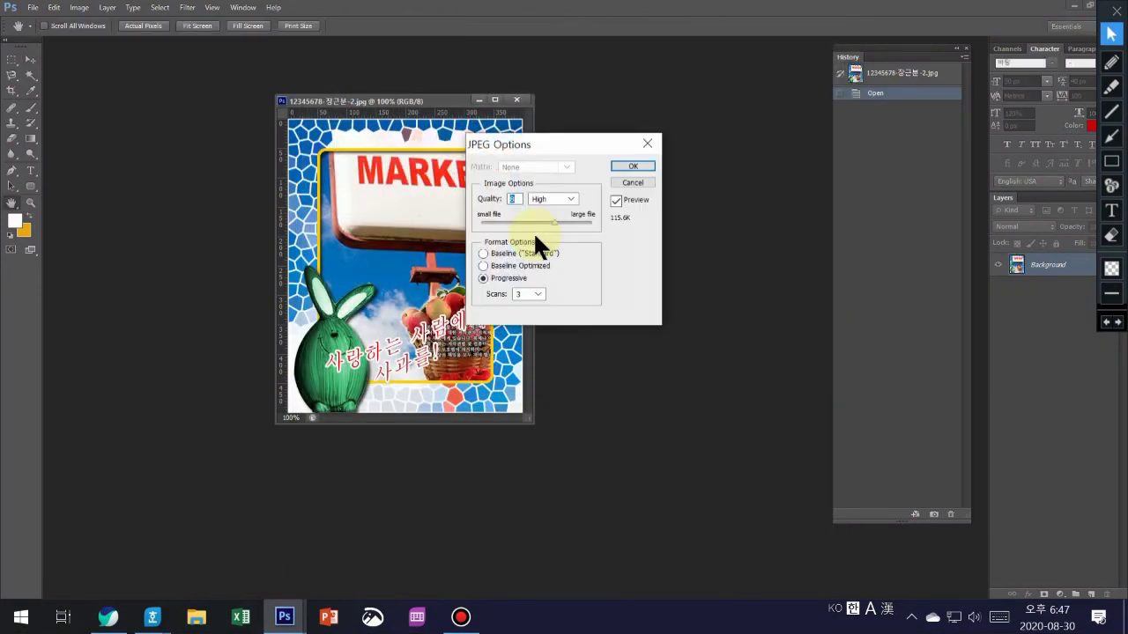
pyautogui.click(512, 201)
pyautogui.click(635, 165)
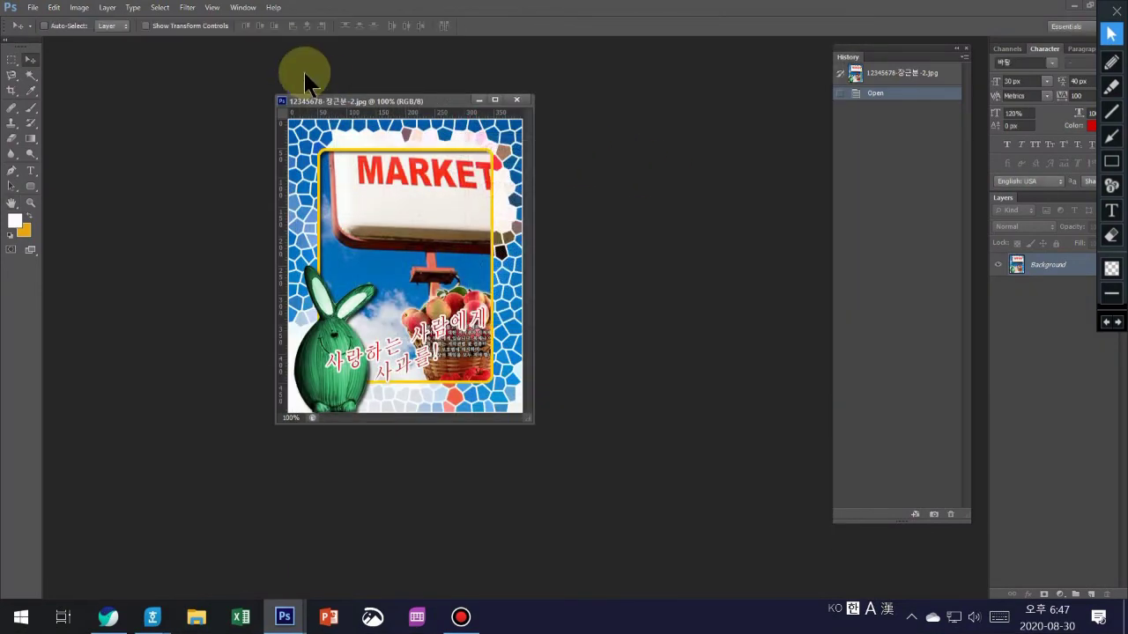
# - Resize the image to 40 pixels wide, making it 40×50 pixels
pyautogui.rightClick(328, 102)
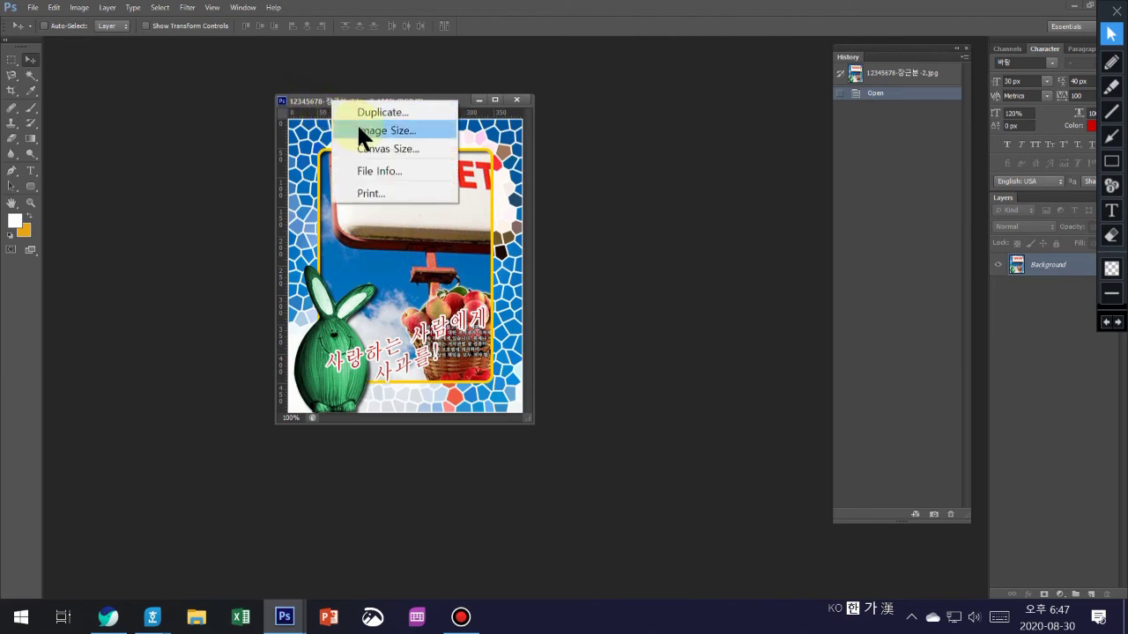
pyautogui.click(359, 129)
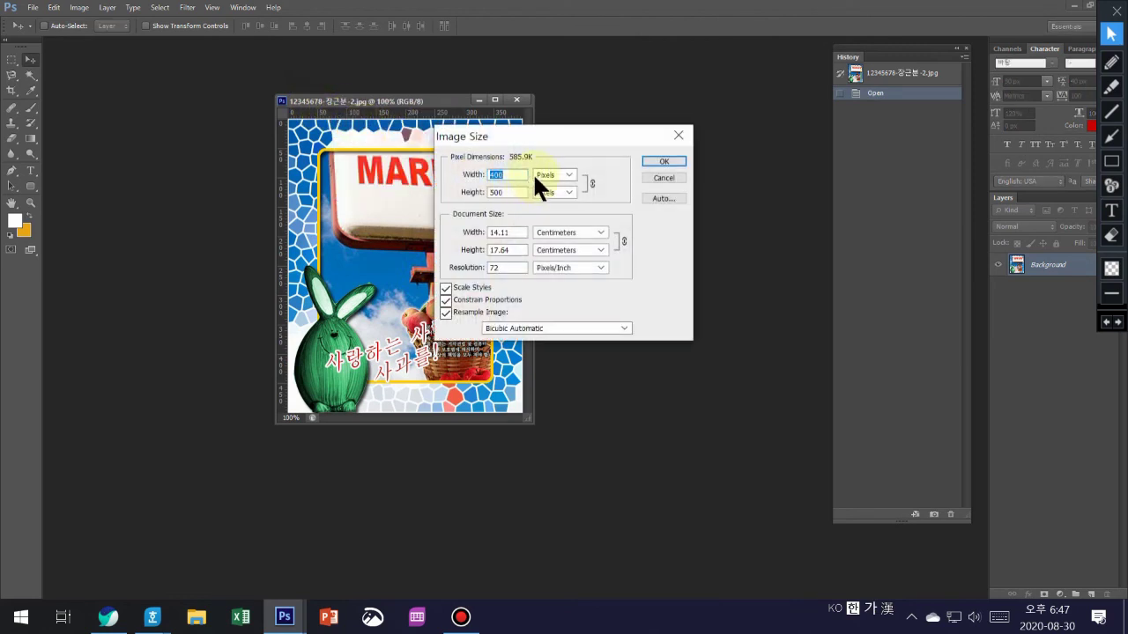
pyautogui.write('40')
pyautogui.click(656, 162)
# - Save the reduced image as a Photoshop PSD, replacing the existing poster PSD in GTQ
pyautogui.click(34, 7)
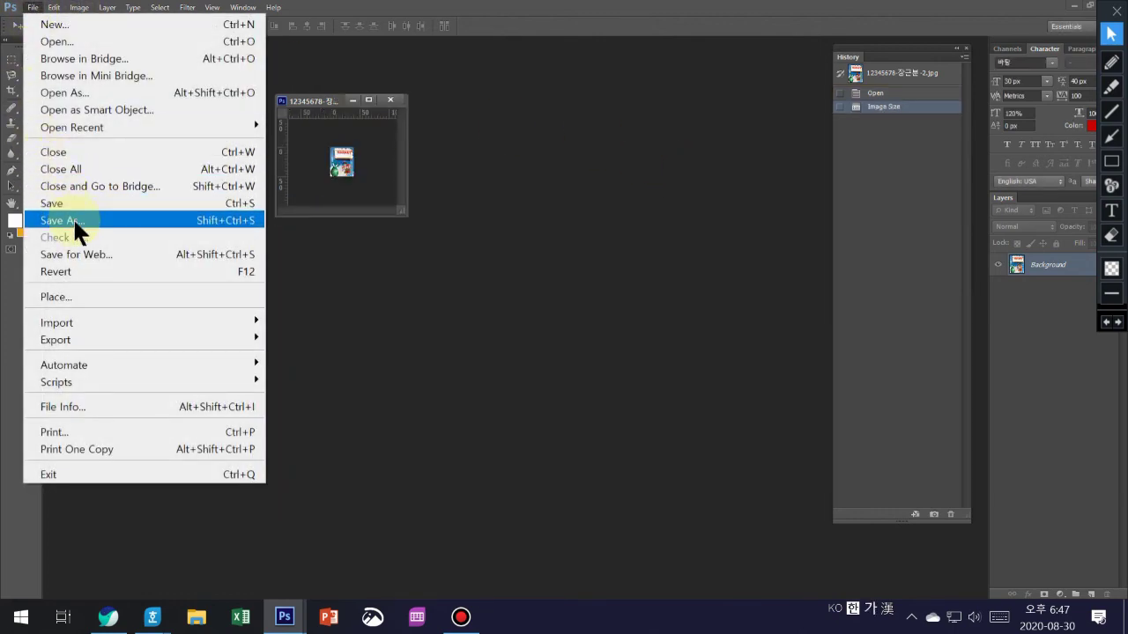
pyautogui.click(74, 222)
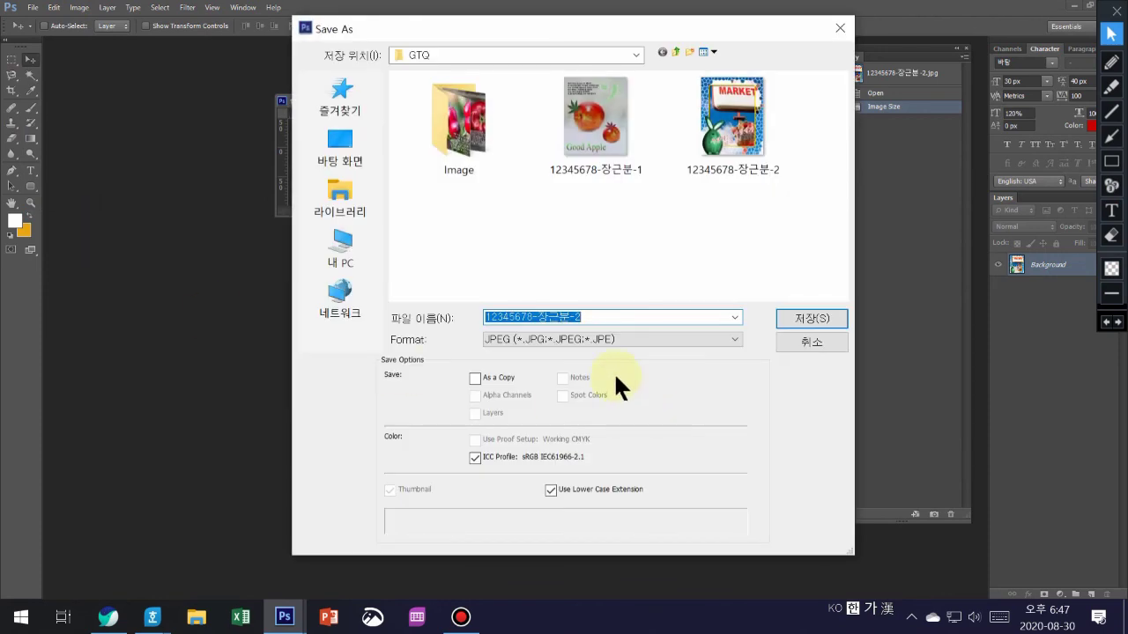
pyautogui.click(735, 339)
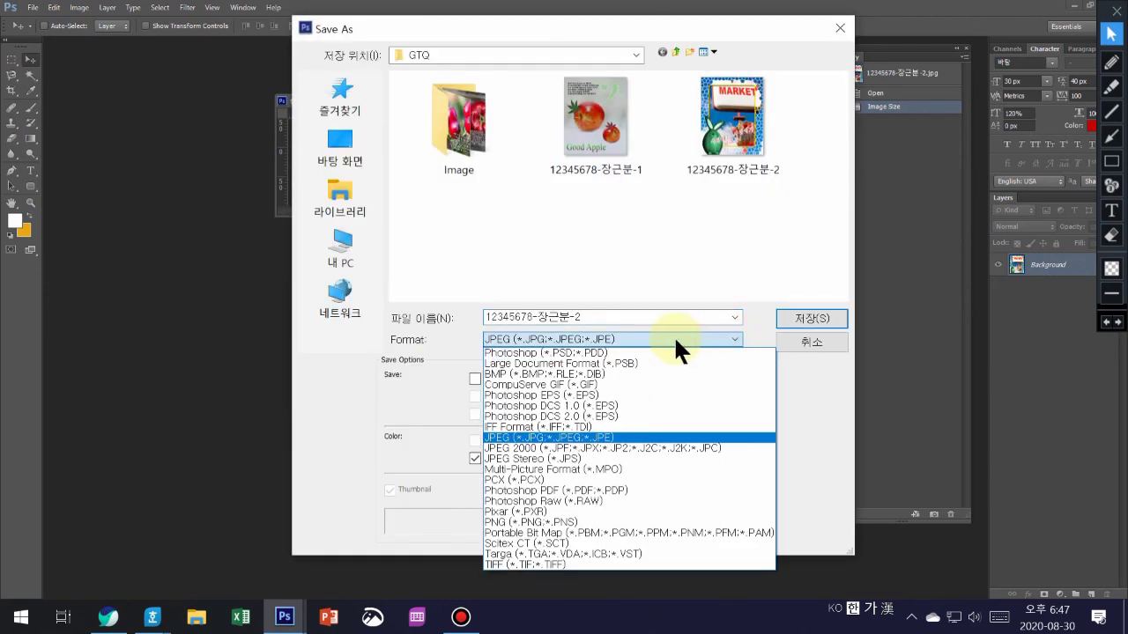
pyautogui.click(624, 352)
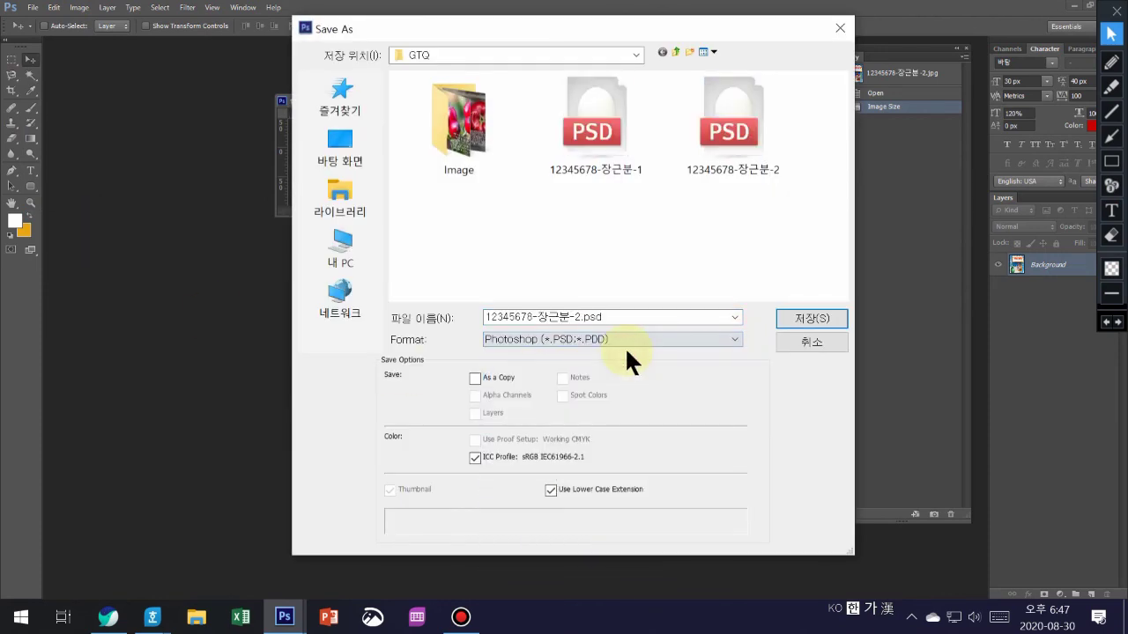
pyautogui.click(726, 164)
pyautogui.click(800, 319)
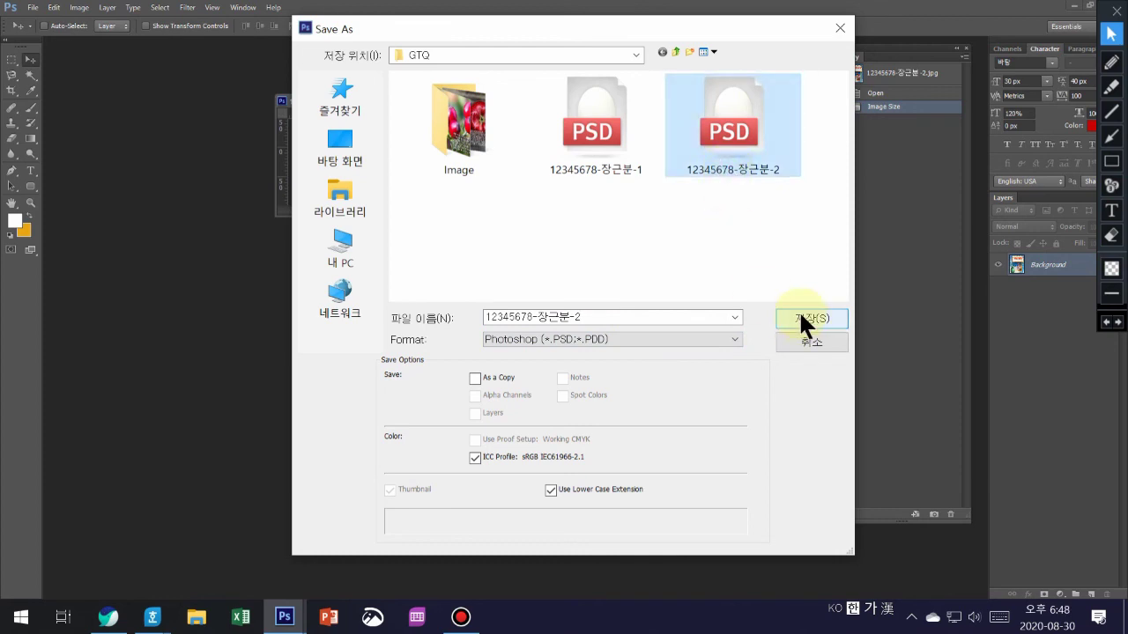
pyautogui.click(528, 234)
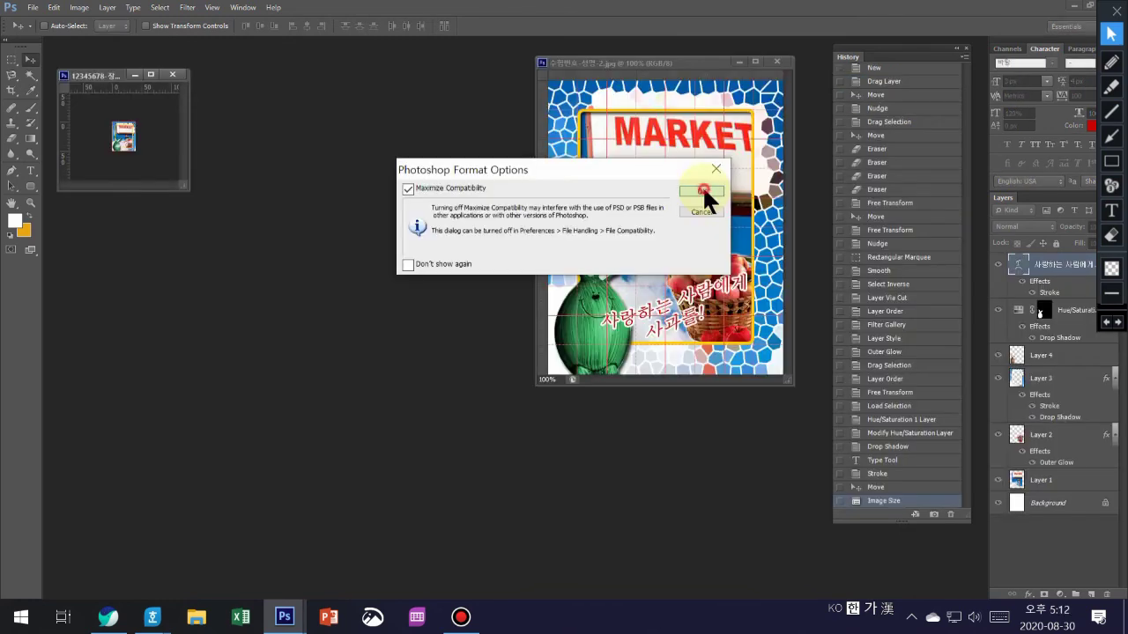
pyautogui.click(702, 186)
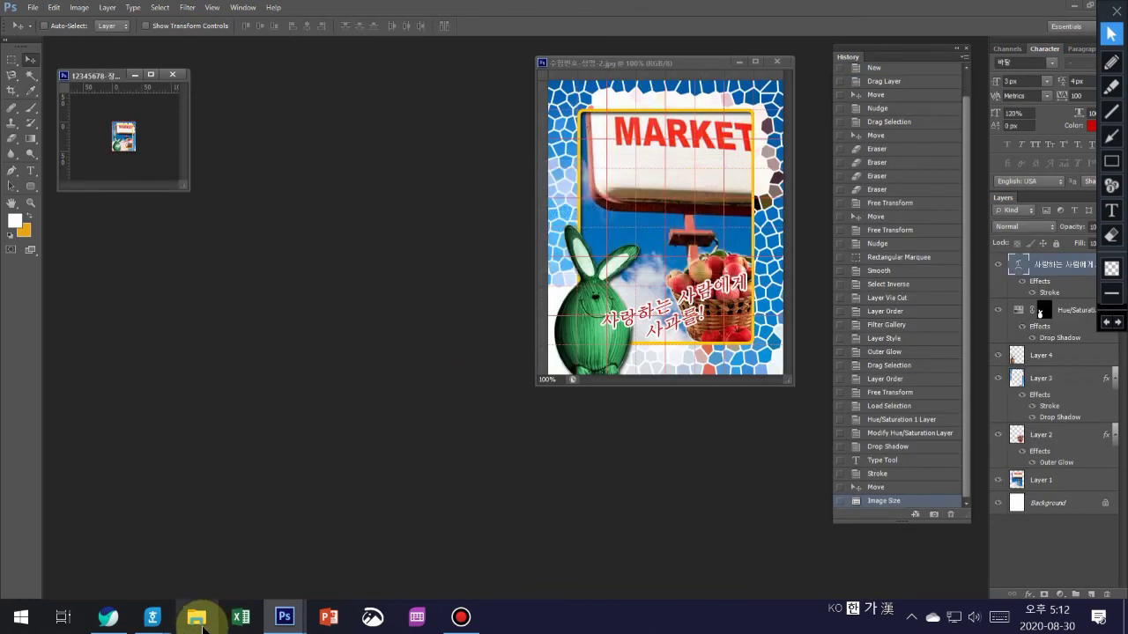
# - Open File Explorer to the Documents > GTQ folder holding the saved JPG and PSD
pyautogui.click(198, 618)
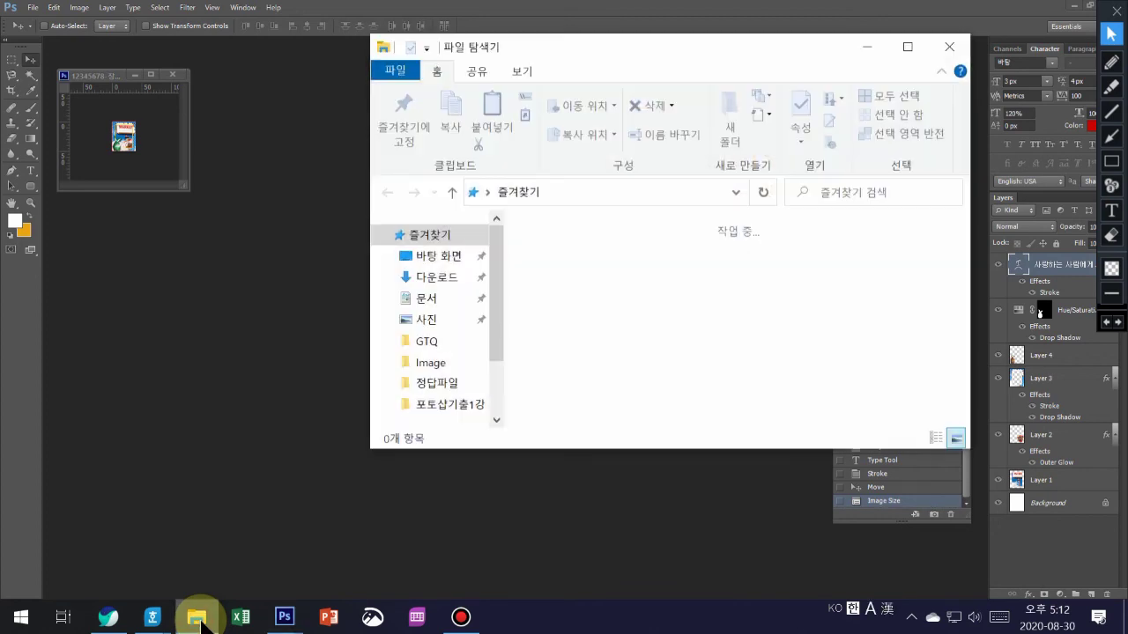
pyautogui.click(430, 301)
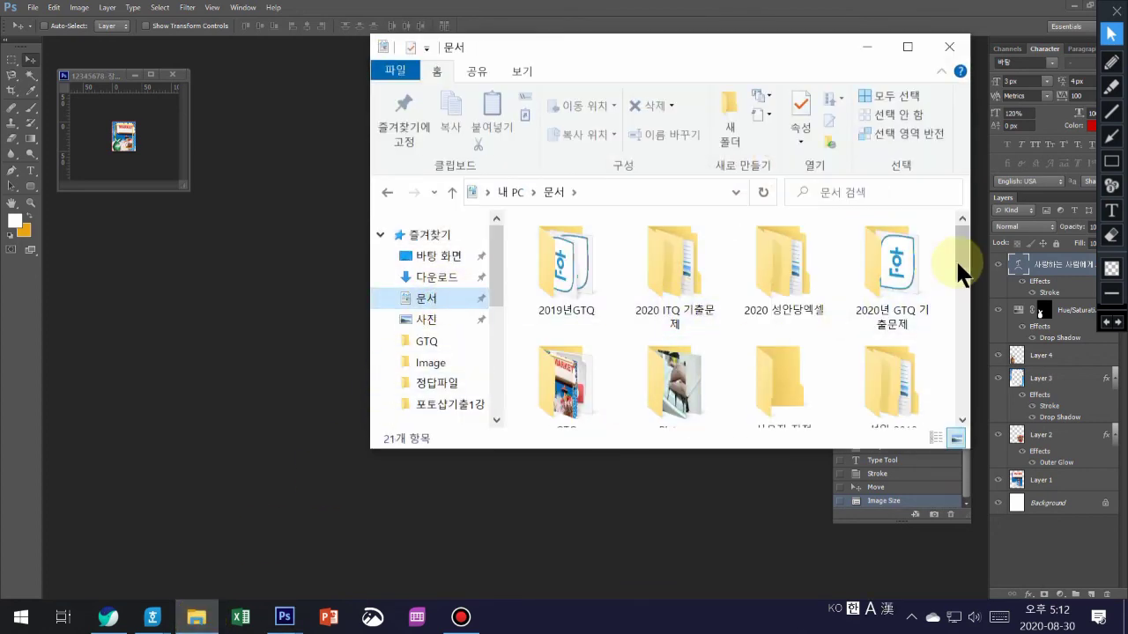
pyautogui.moveTo(962, 253); pyautogui.dragTo(968, 303)
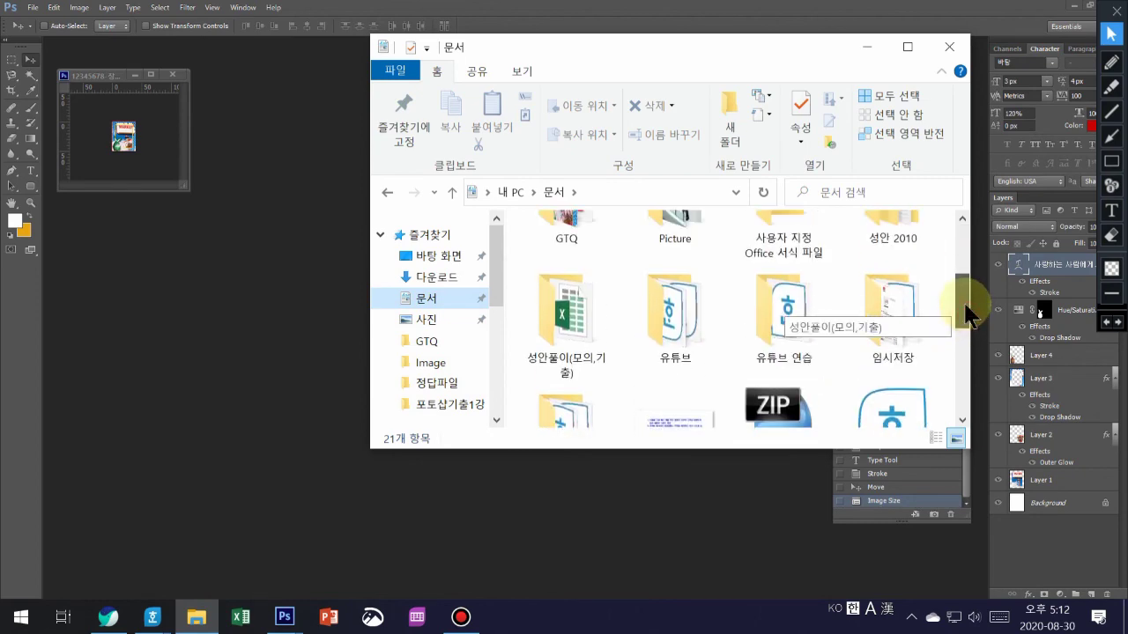
pyautogui.click(563, 215)
pyautogui.doubleClick(564, 219)
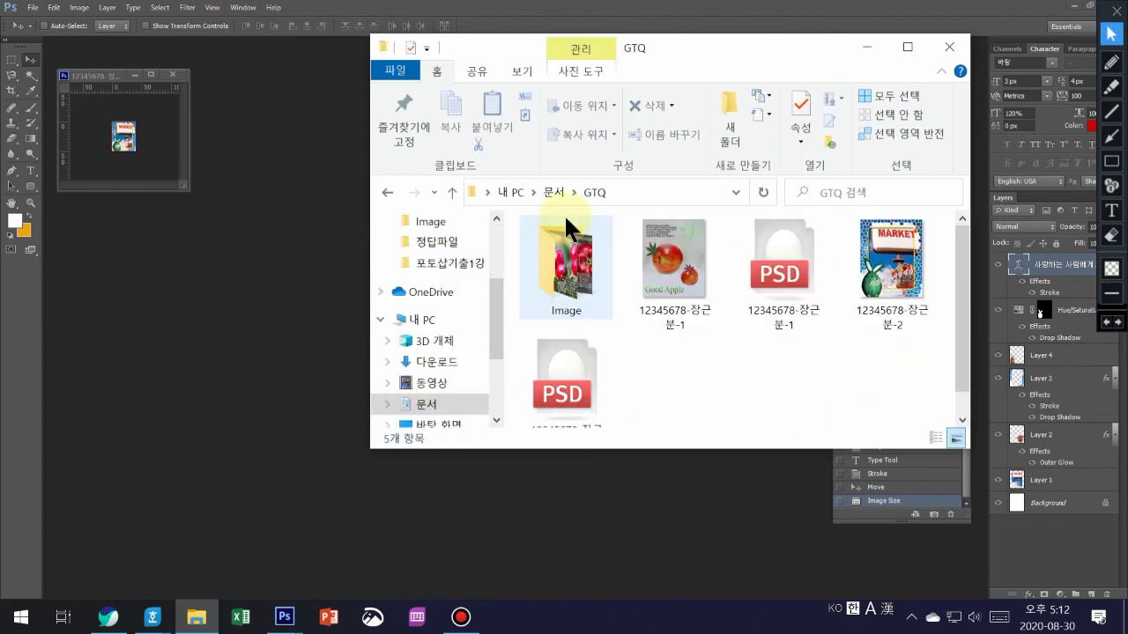